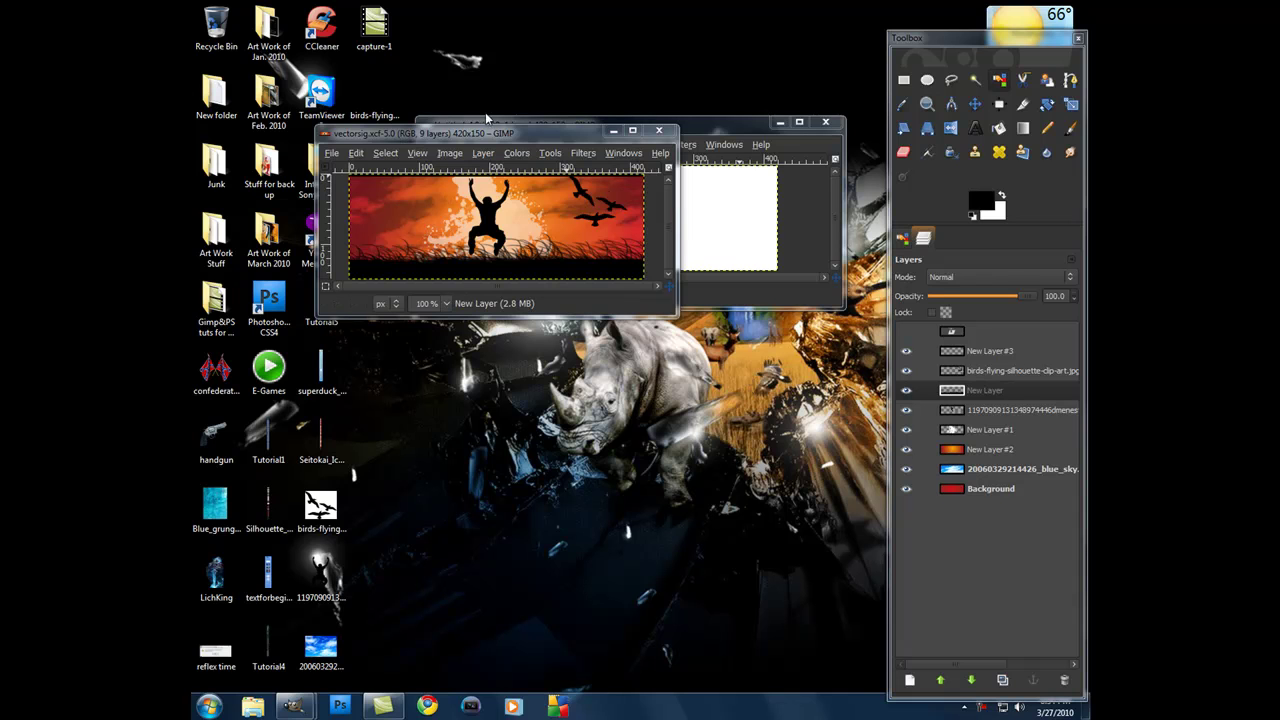
Enlarge the finished vectorsig.xcf window, then minimize it to bring the blank Untitled image forward
drag(487, 123, 575, 211)
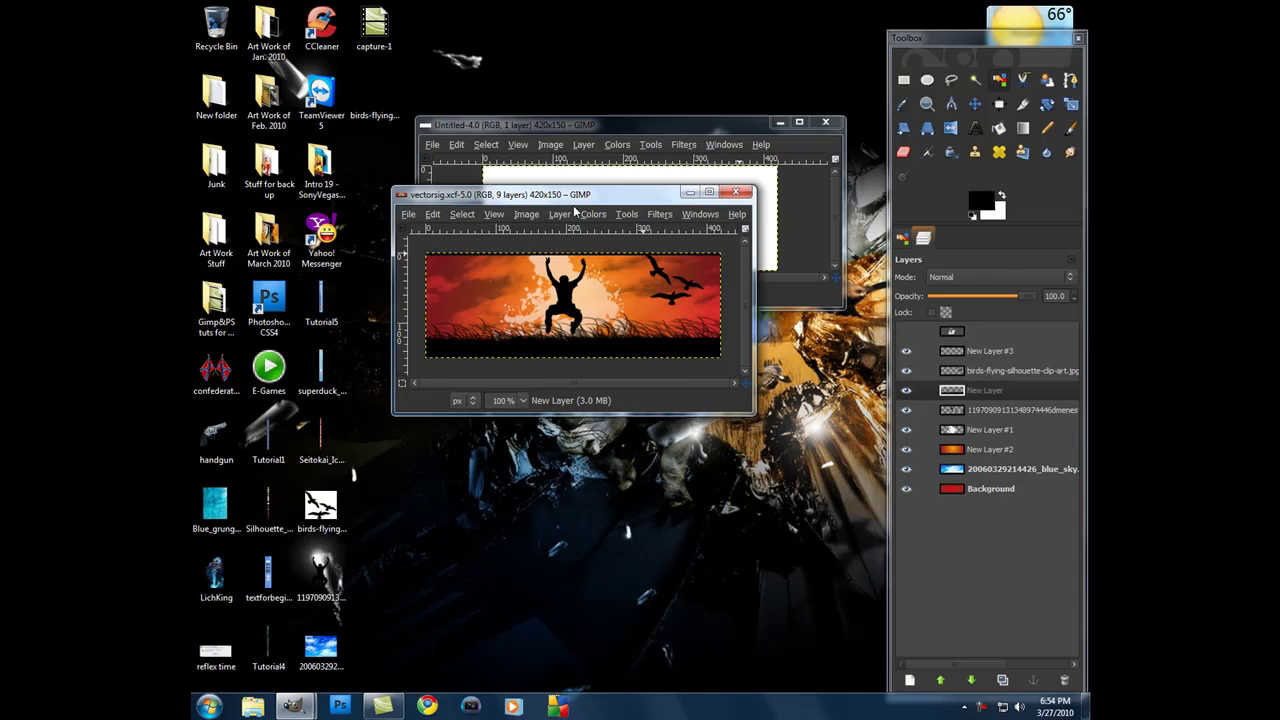
click(688, 192)
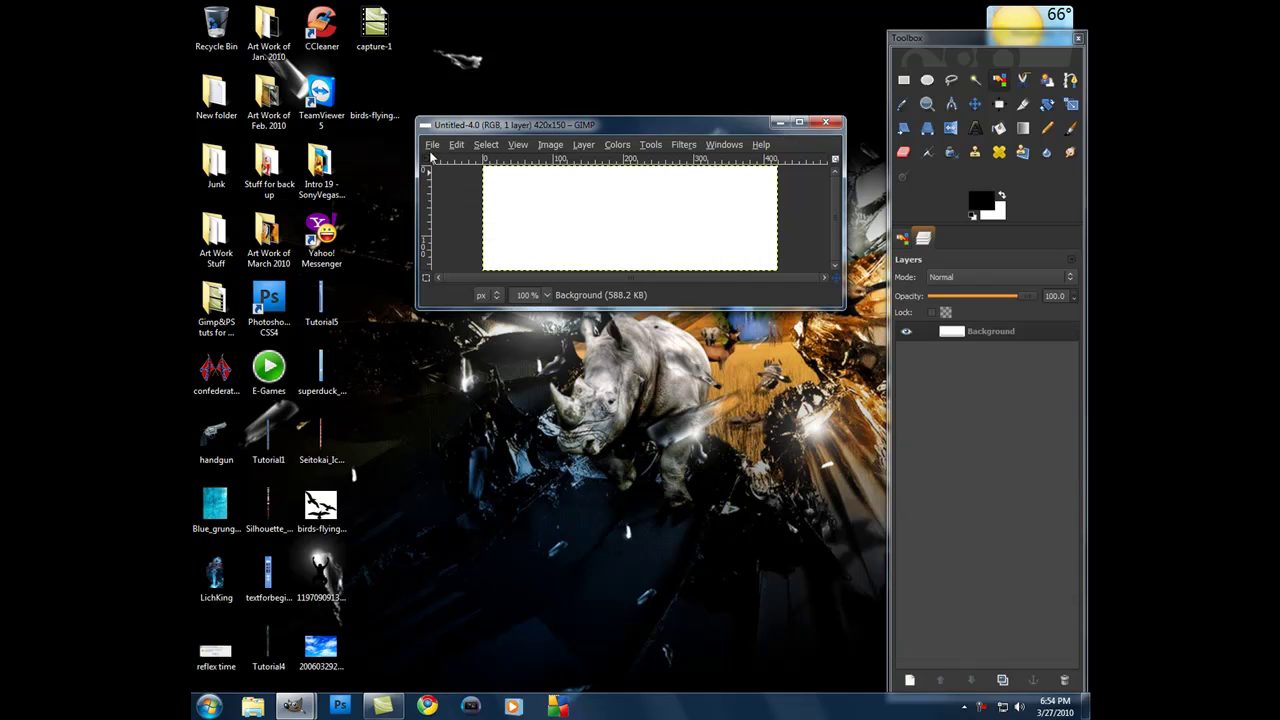
Select the Blend tool with a dark red foreground and bright red background
drag(540, 117, 549, 185)
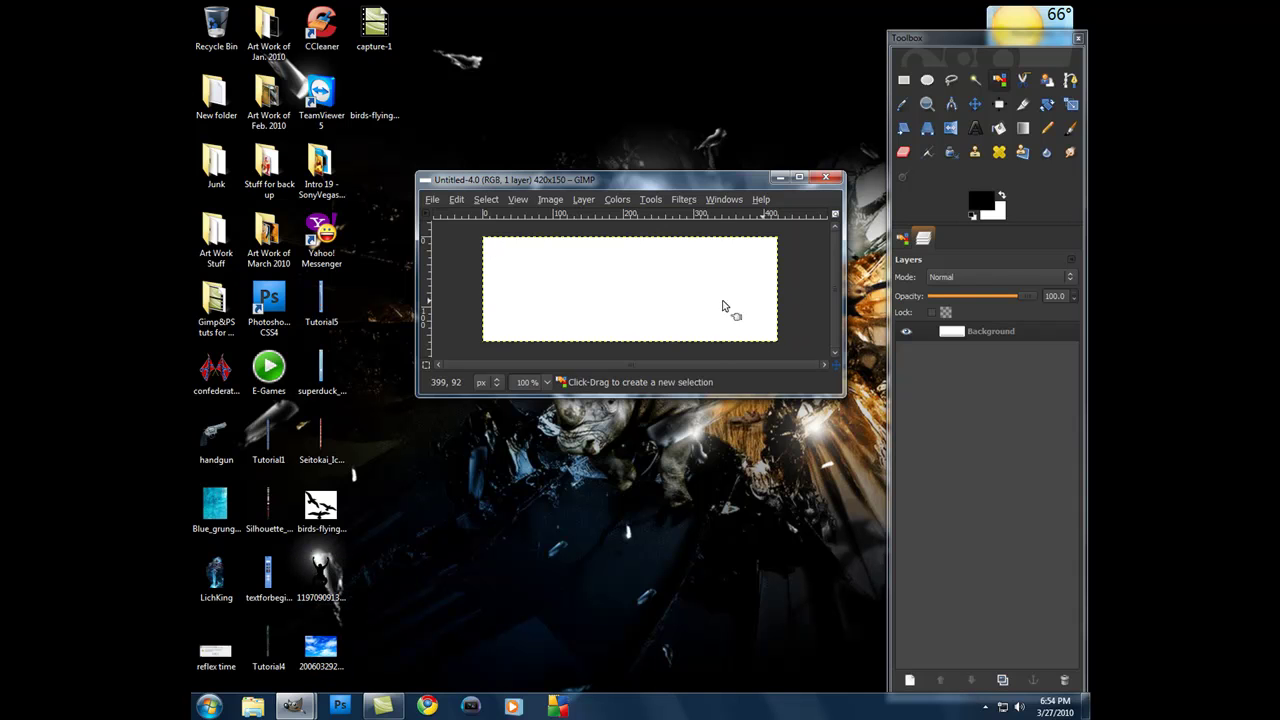
click(913, 240)
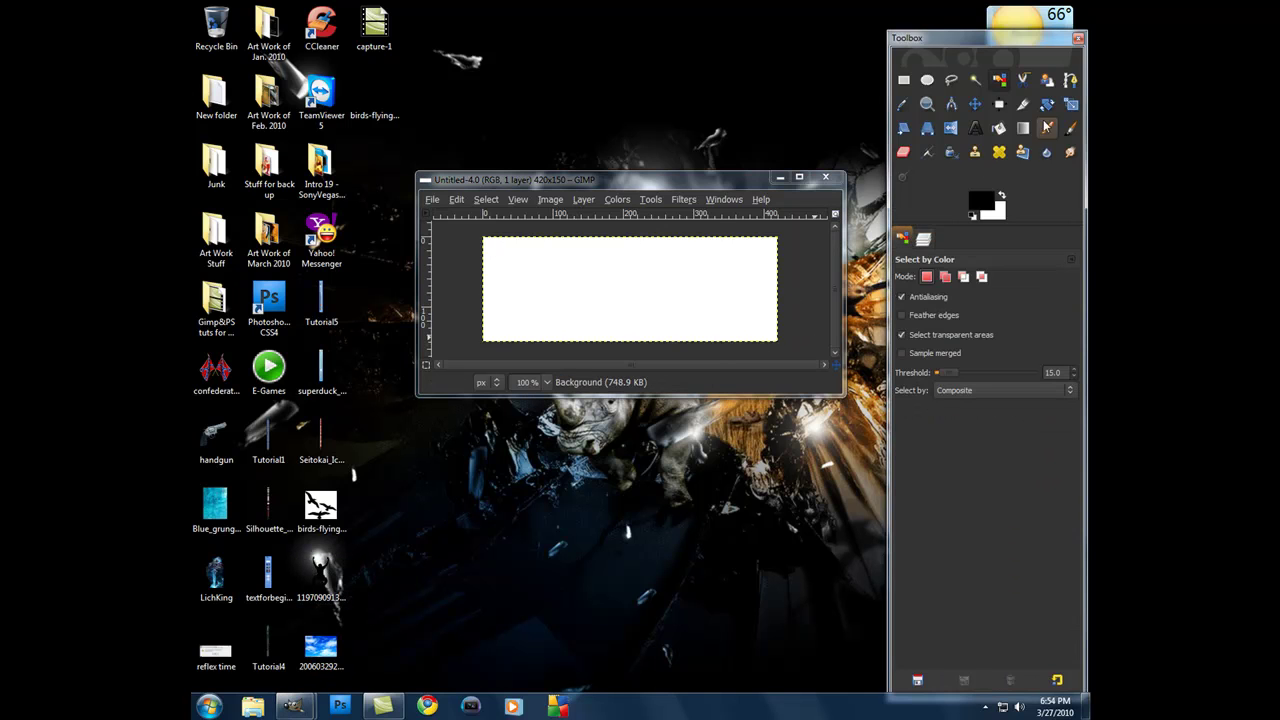
click(1022, 128)
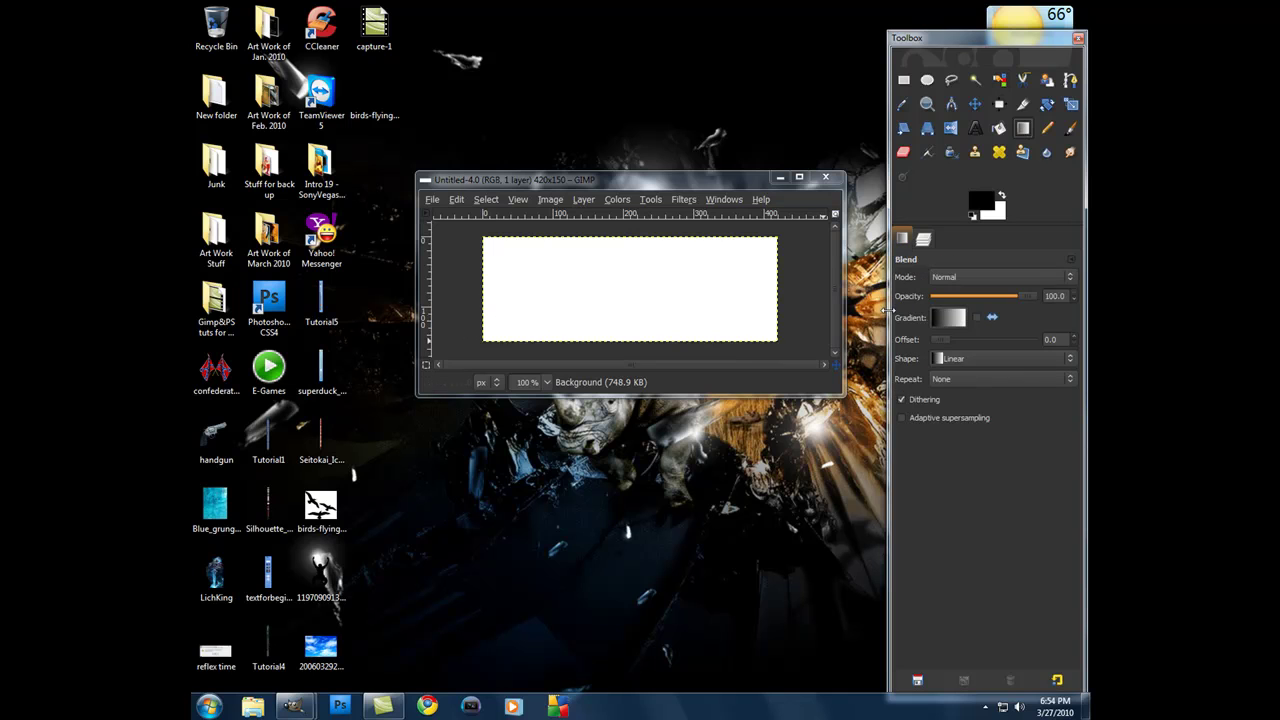
click(950, 318)
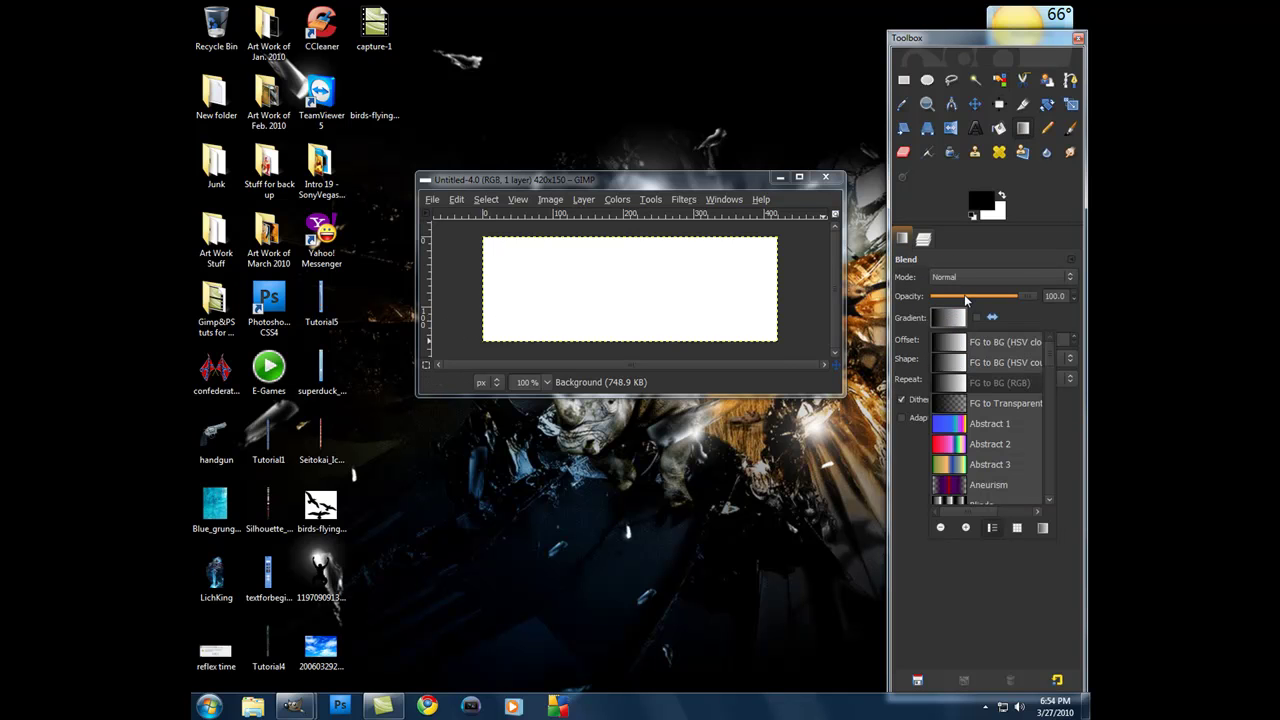
click(982, 205)
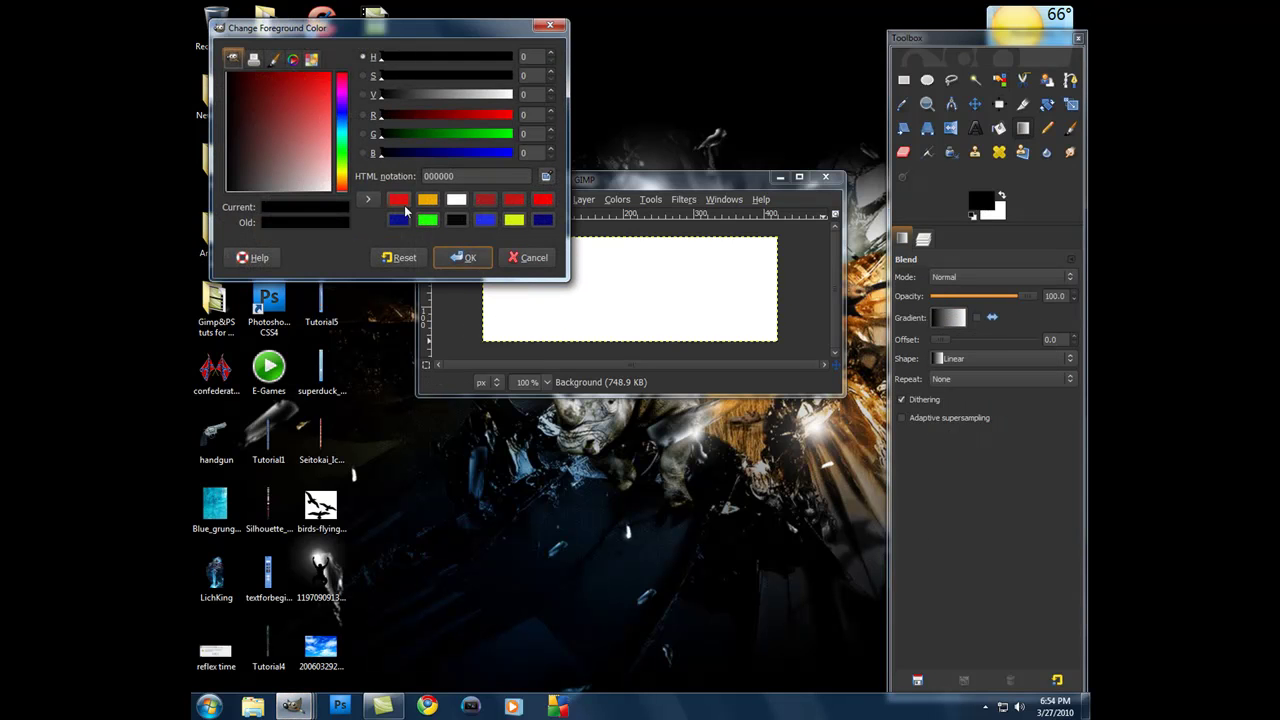
click(483, 205)
click(463, 257)
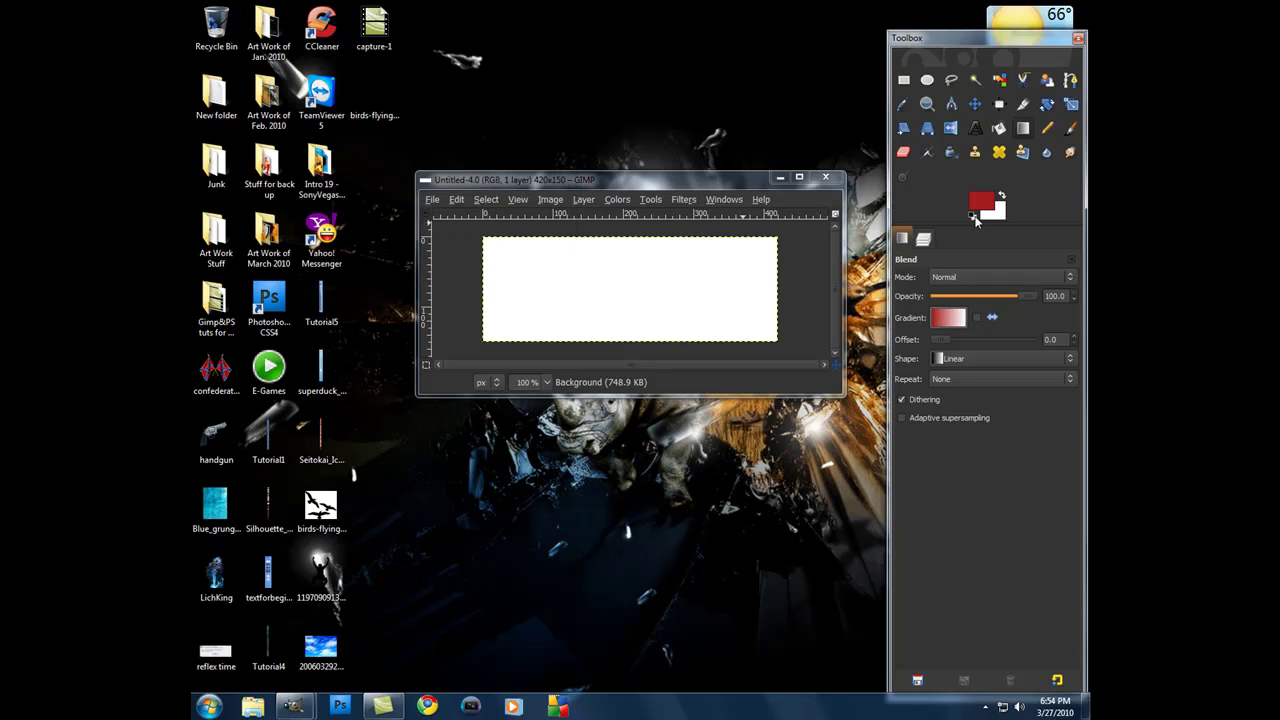
click(988, 214)
click(540, 201)
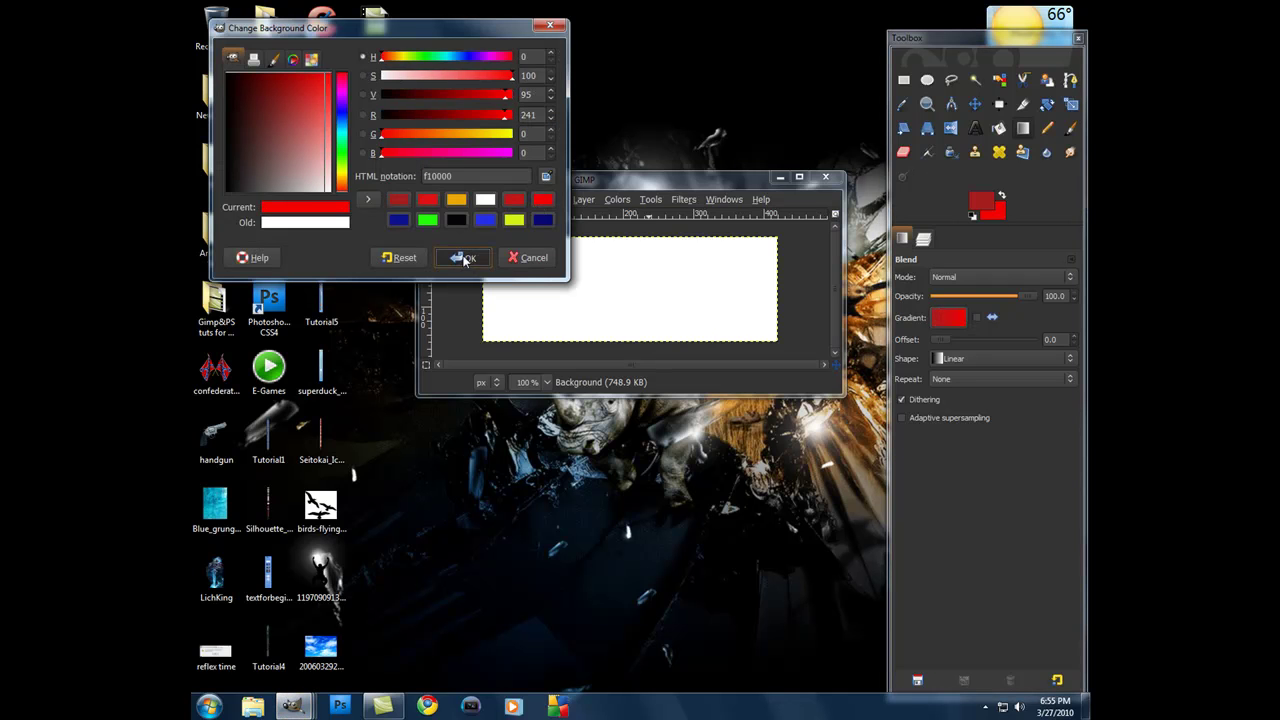
click(463, 257)
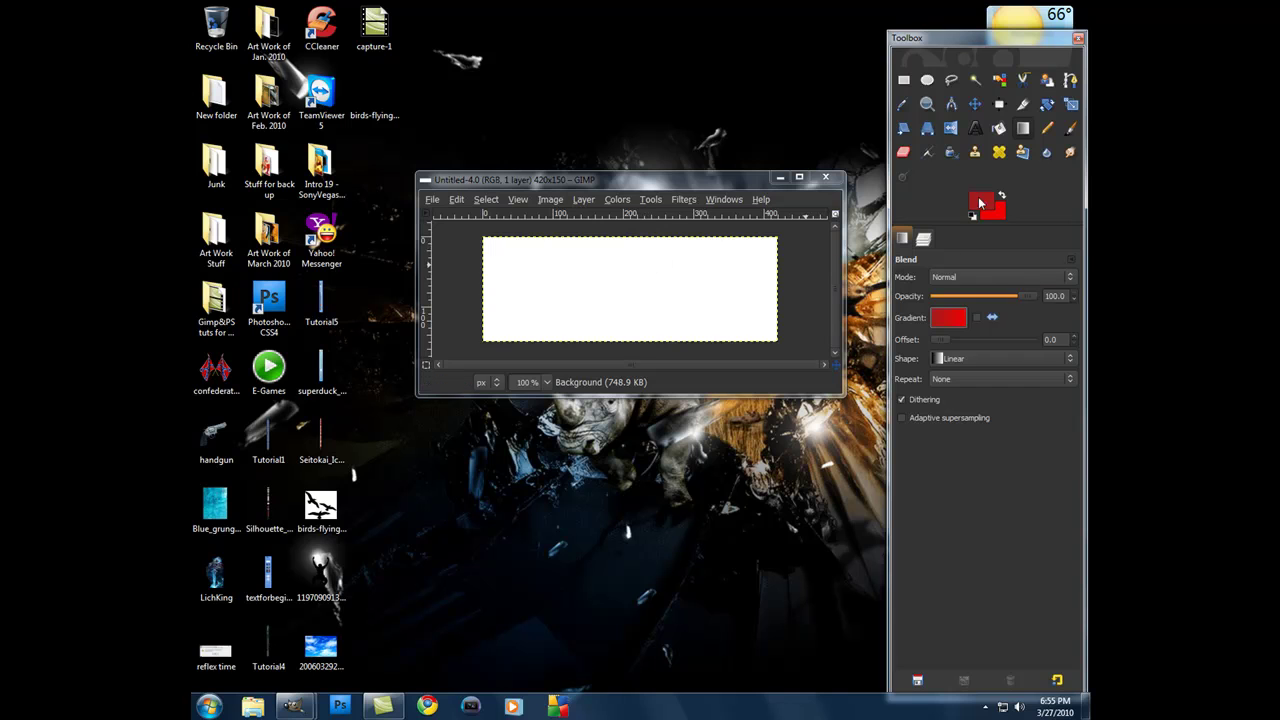
Draw a radial gradient from the canvas centre, swapping colours so the centre is bright red
click(962, 358)
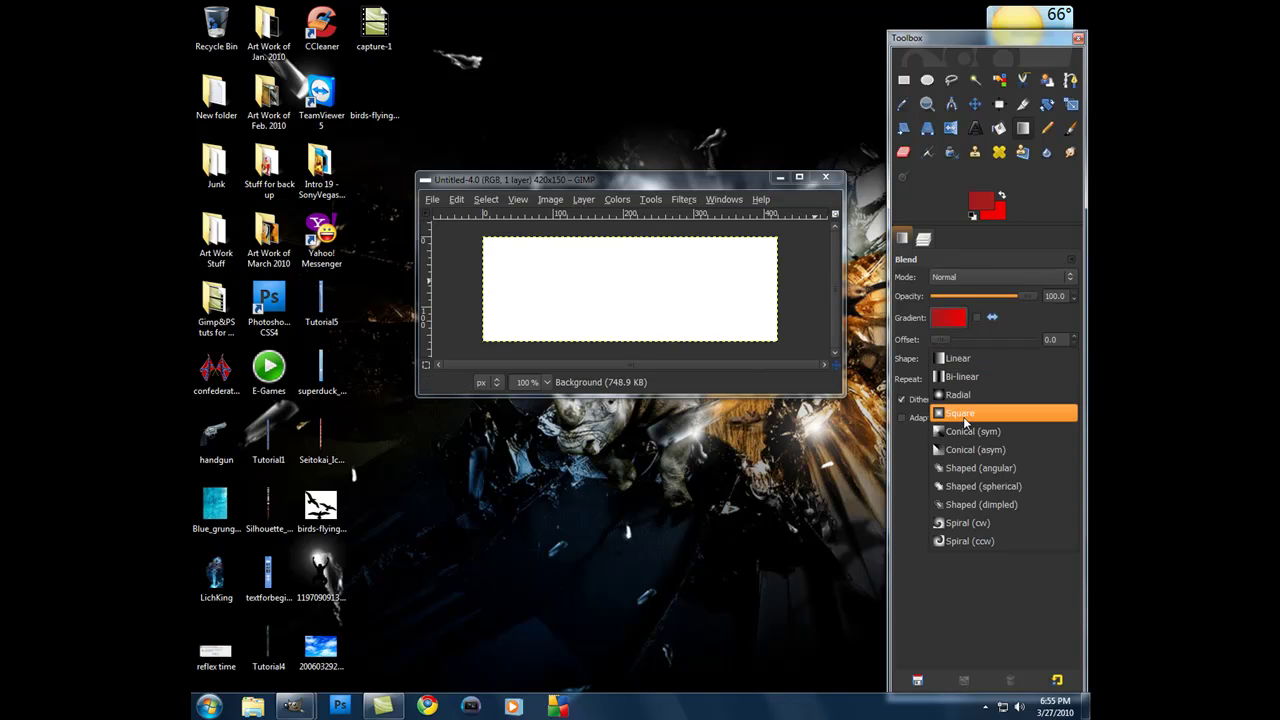
click(962, 395)
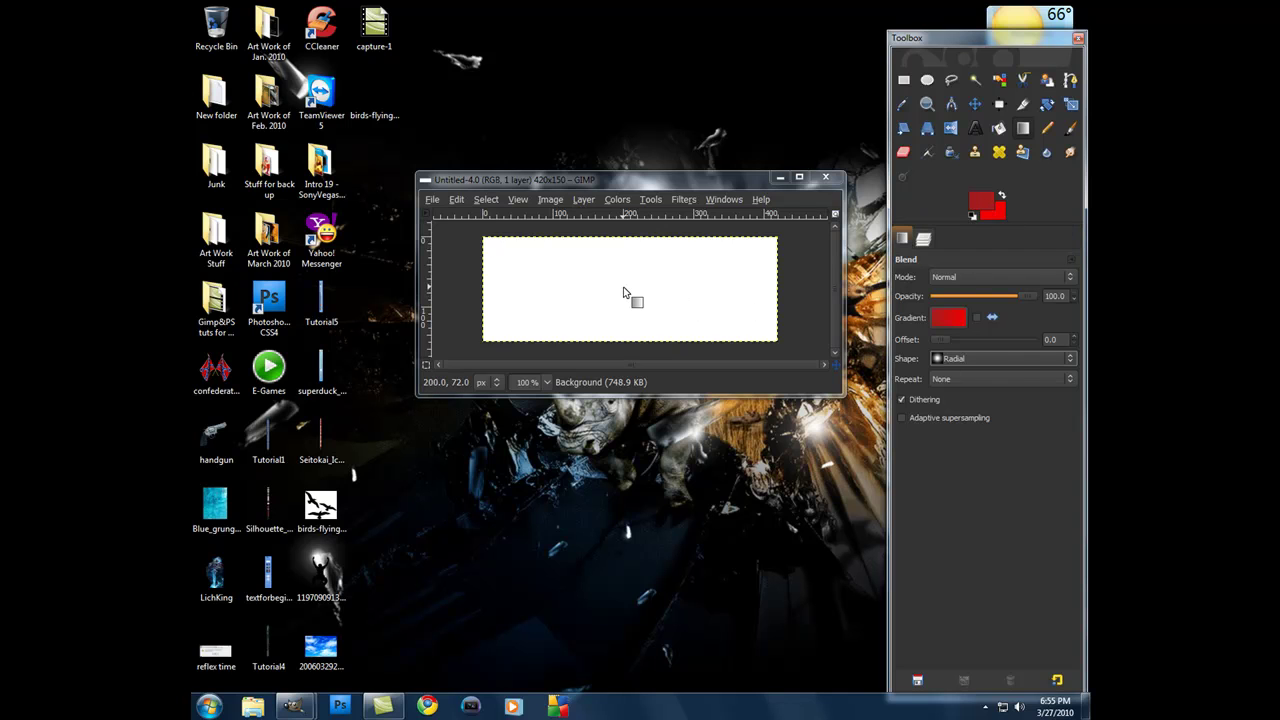
drag(629, 291, 636, 350)
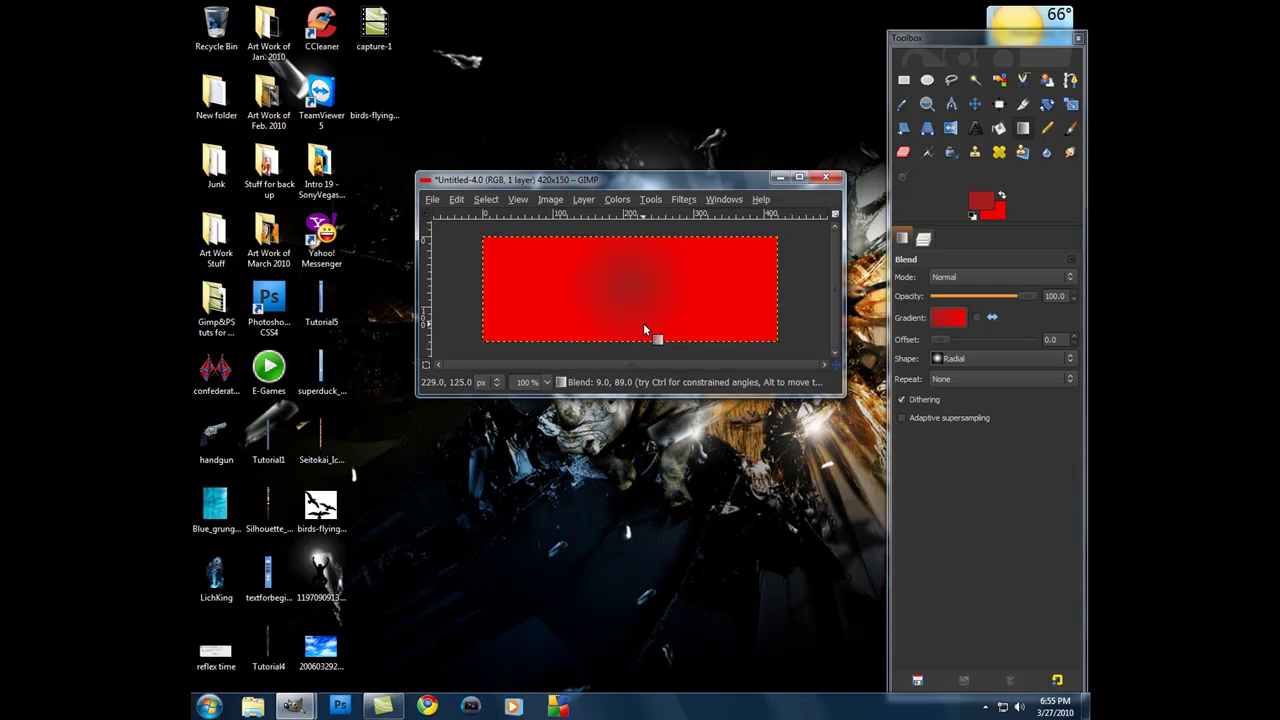
click(456, 199)
click(474, 220)
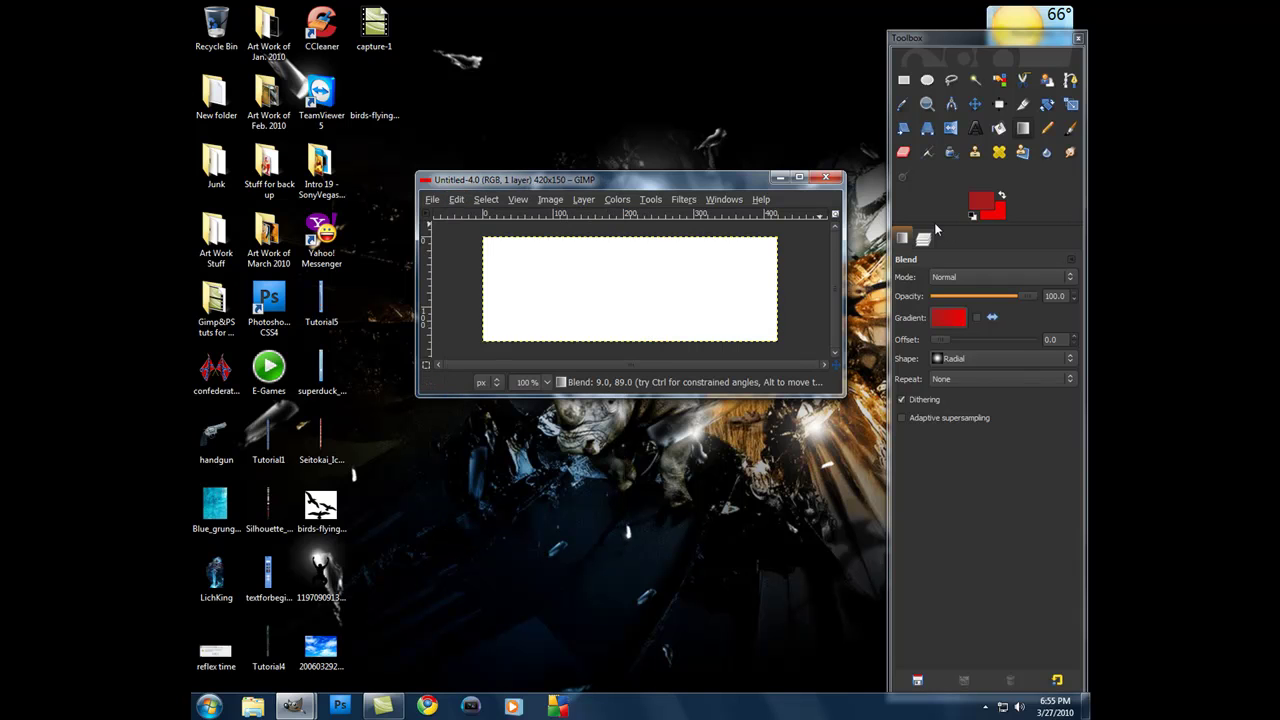
click(1001, 196)
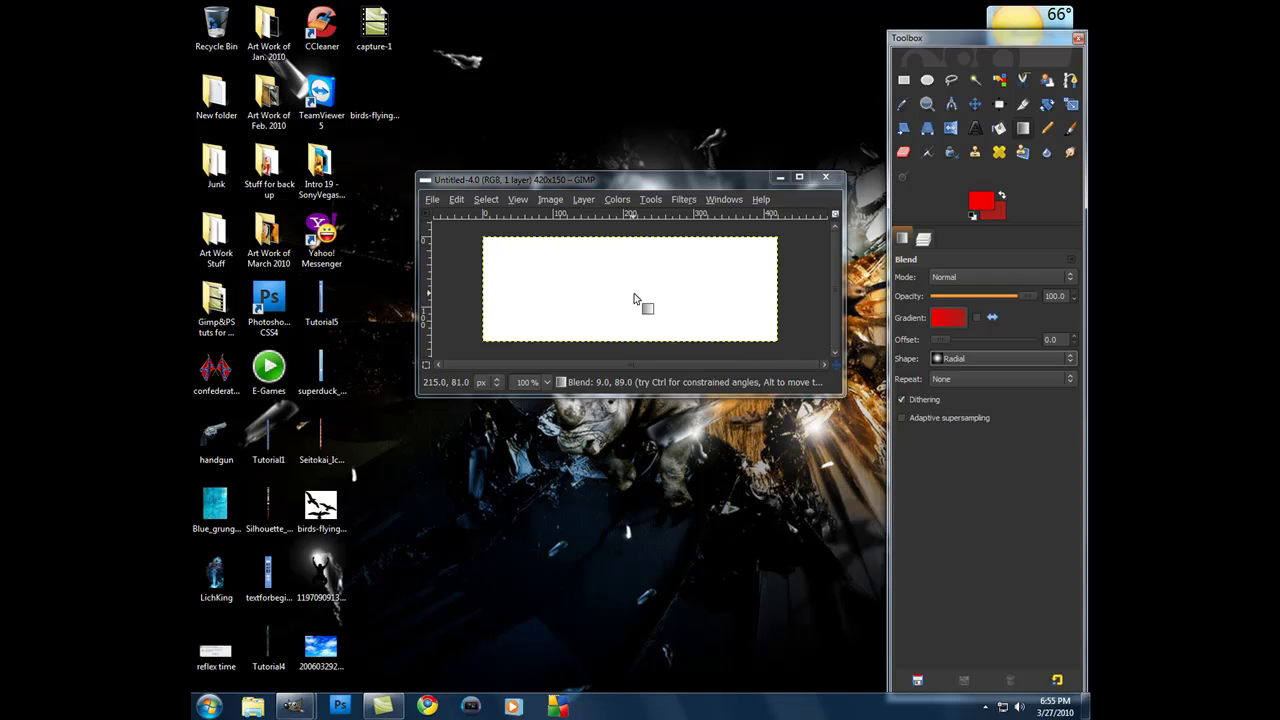
drag(634, 292, 634, 355)
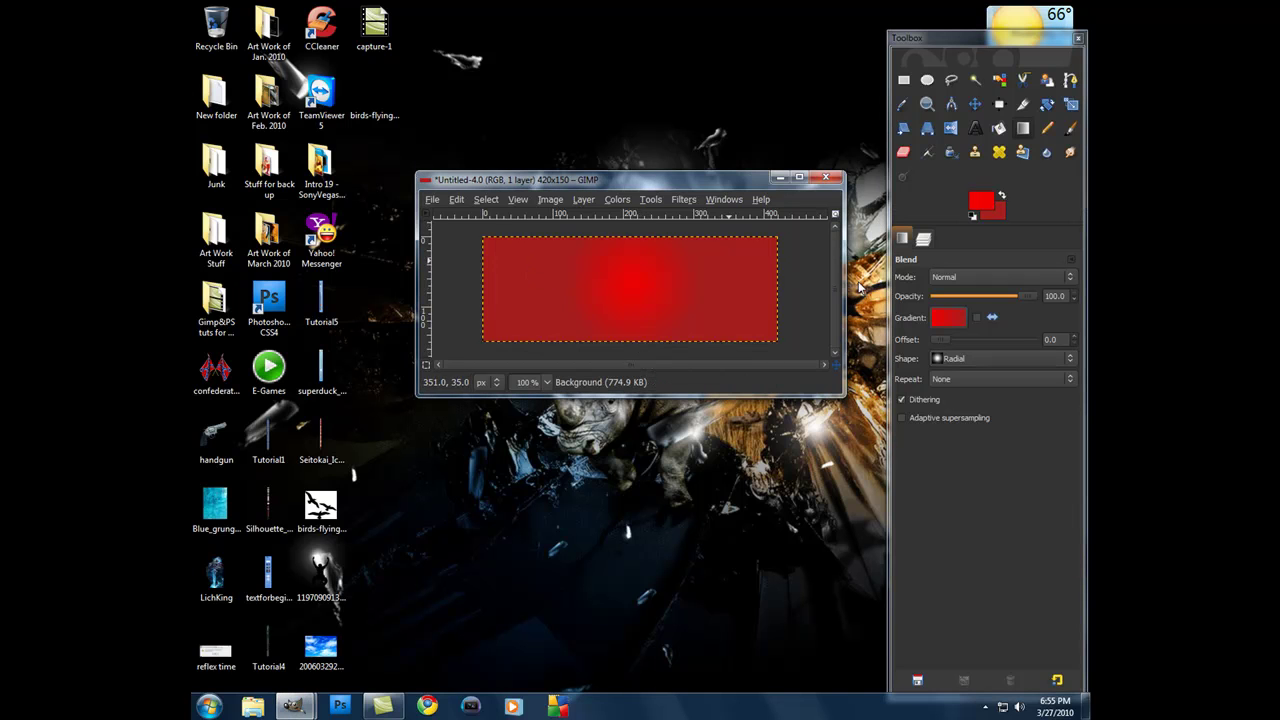
Add a transparent New Layer, then undo a dropped birds image layer
click(924, 240)
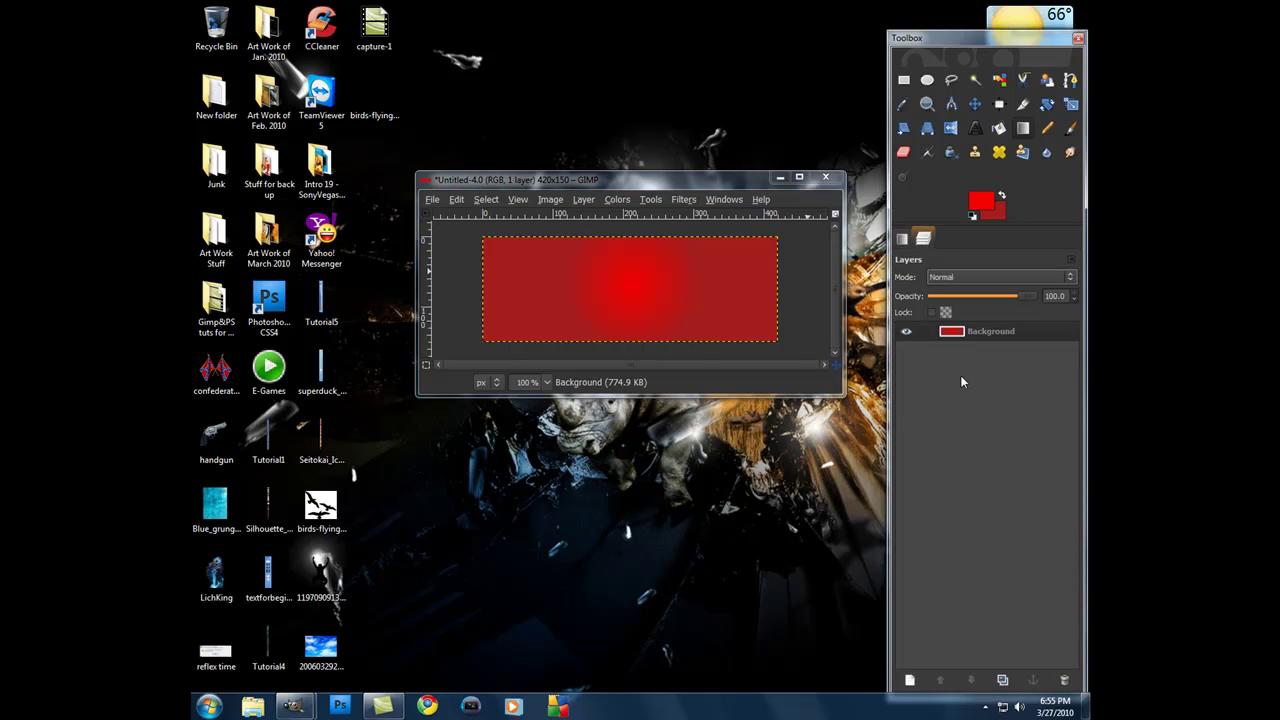
click(911, 683)
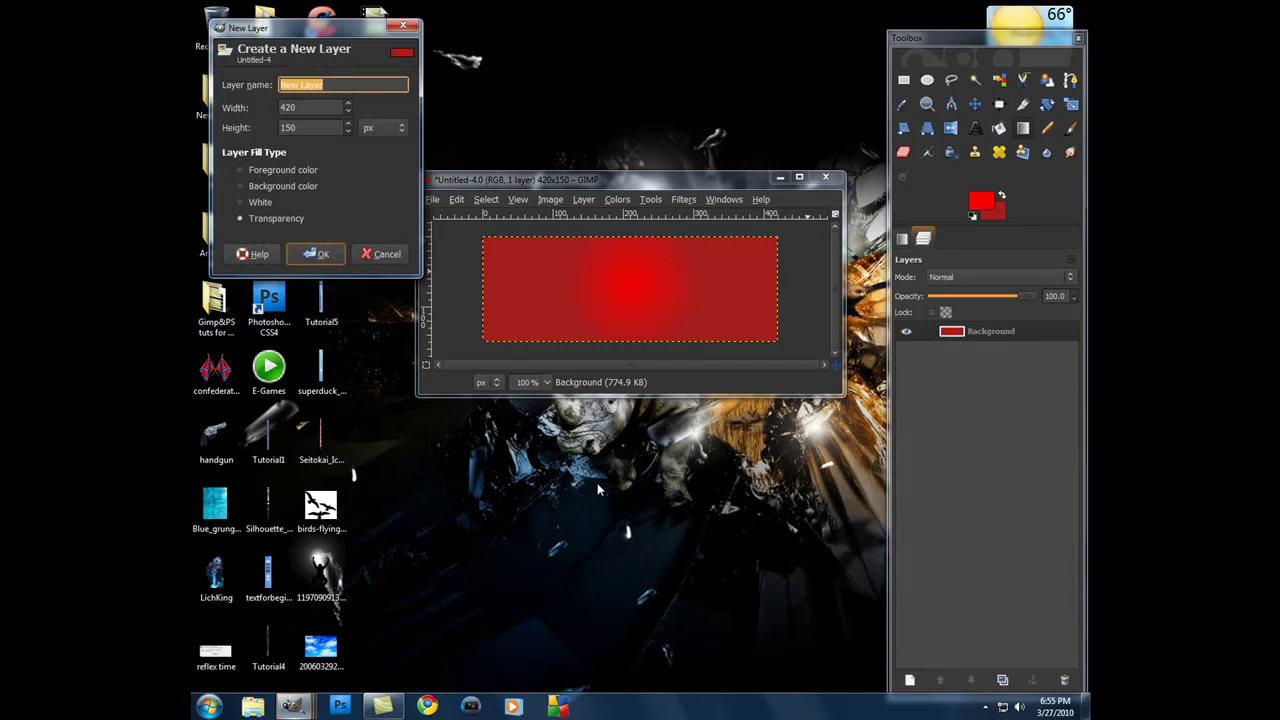
click(316, 256)
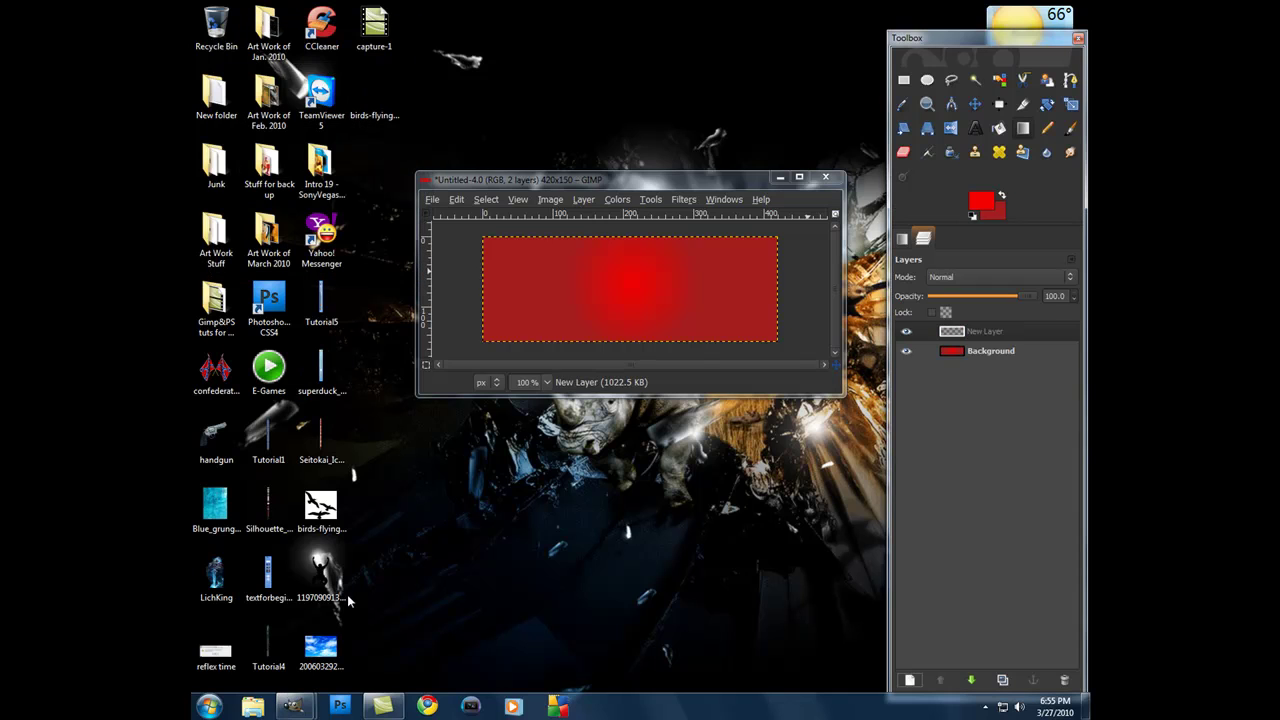
drag(314, 513, 688, 297)
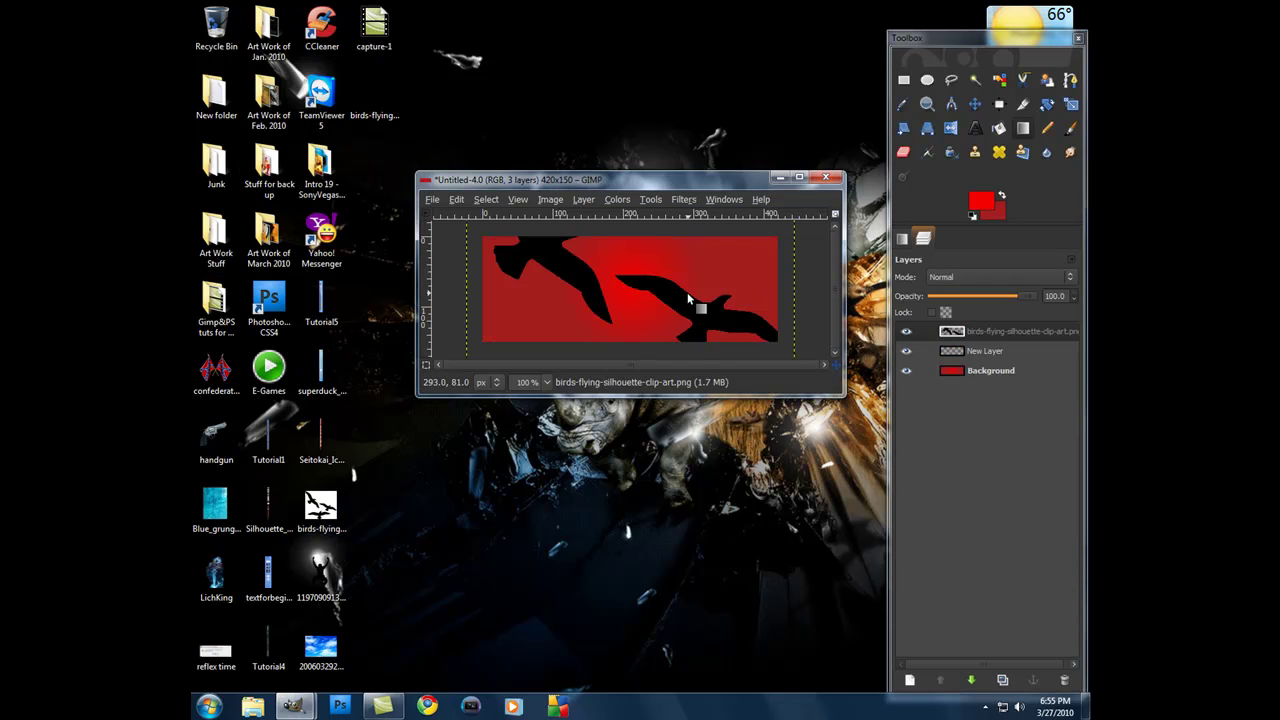
click(457, 199)
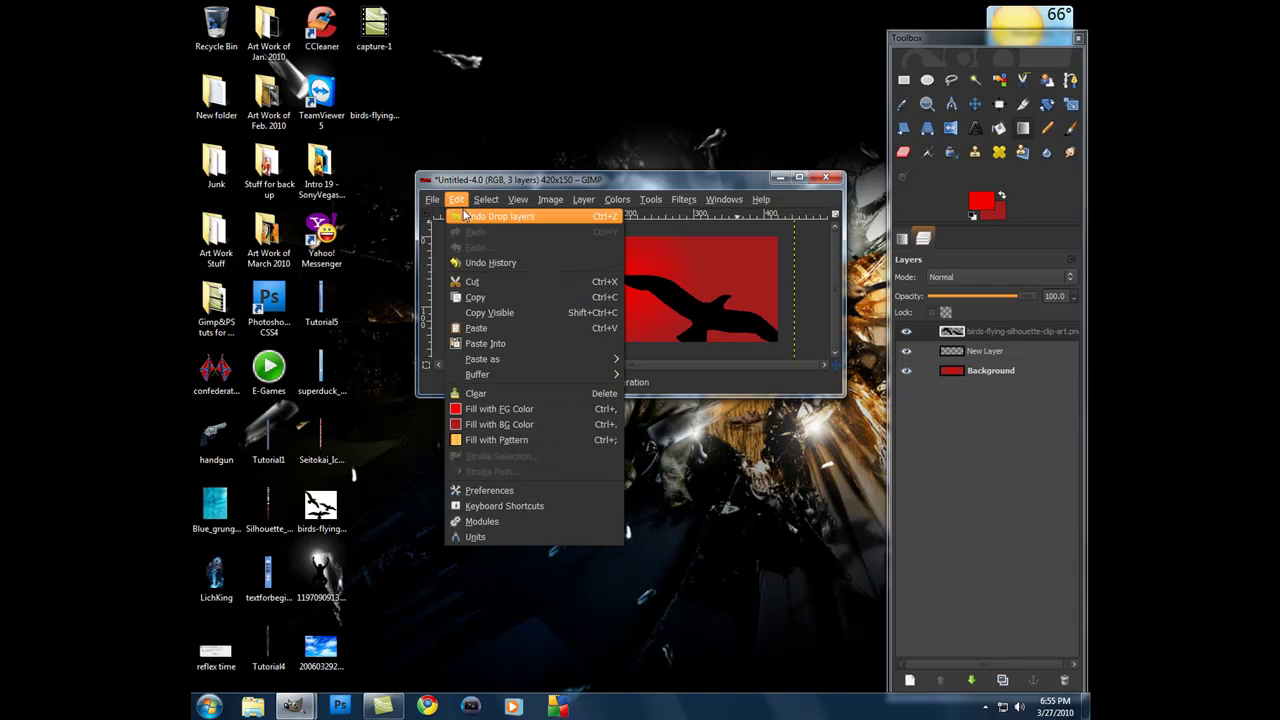
click(482, 213)
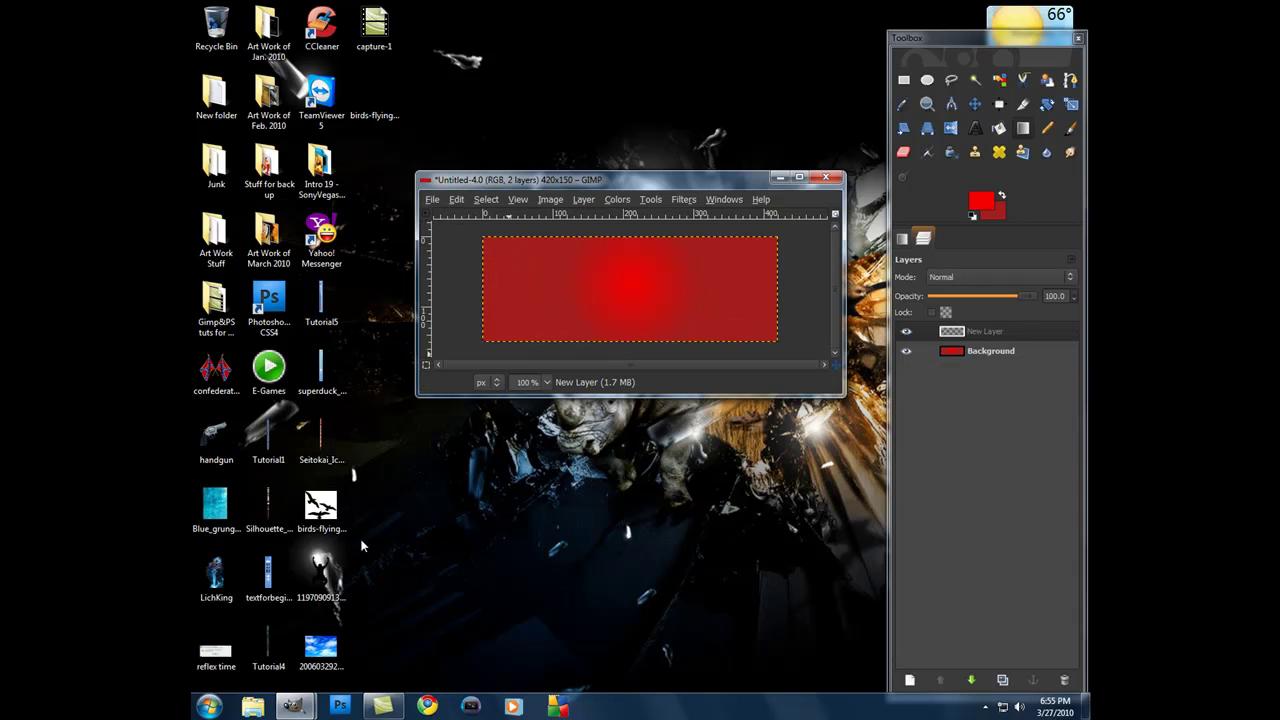
Add the blue sky photo as a layer and position it on the canvas
drag(321, 648, 628, 290)
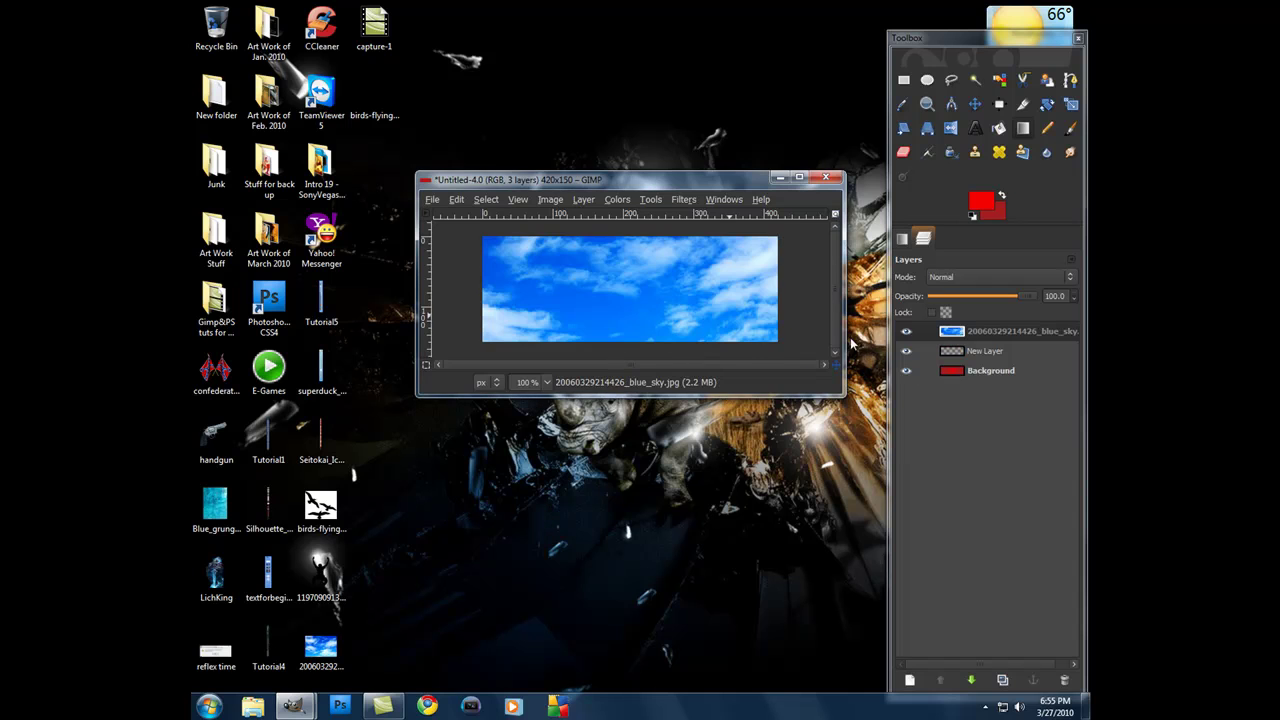
click(979, 108)
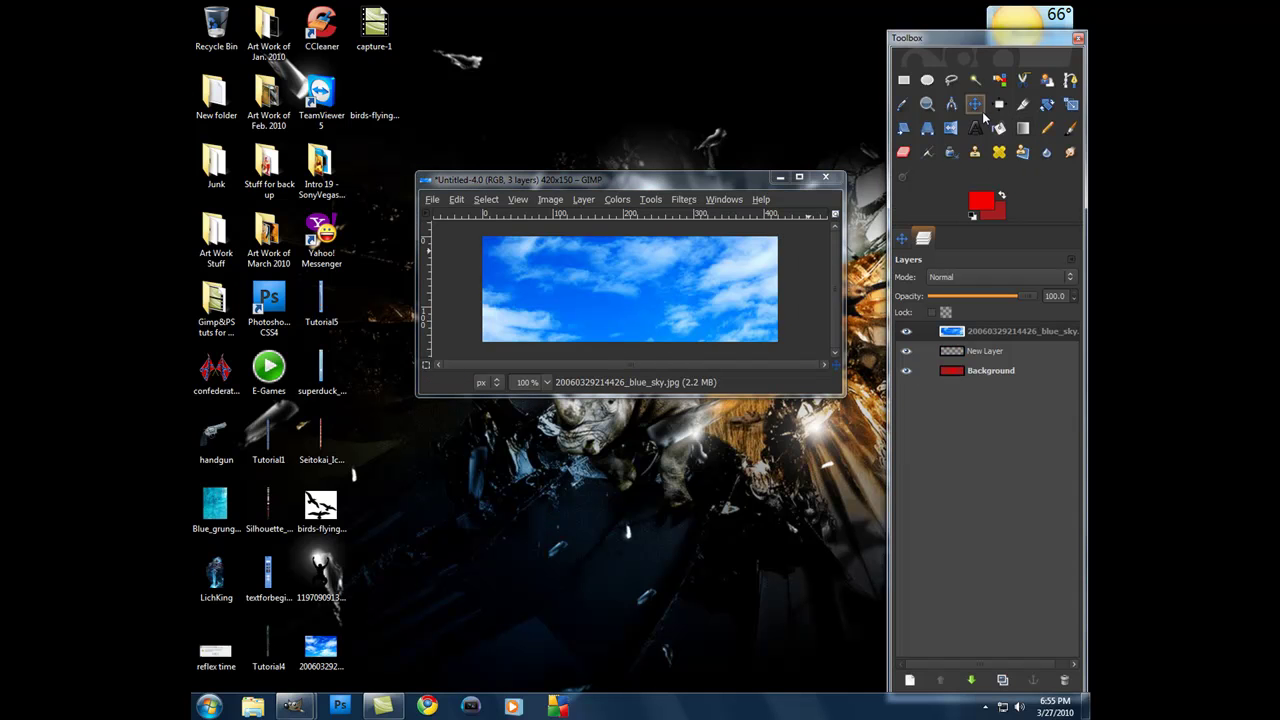
click(902, 238)
click(939, 323)
drag(661, 304, 740, 227)
drag(748, 277, 651, 260)
Set the sky photo layer to Overlay mode and select the transparent New Layer
click(923, 240)
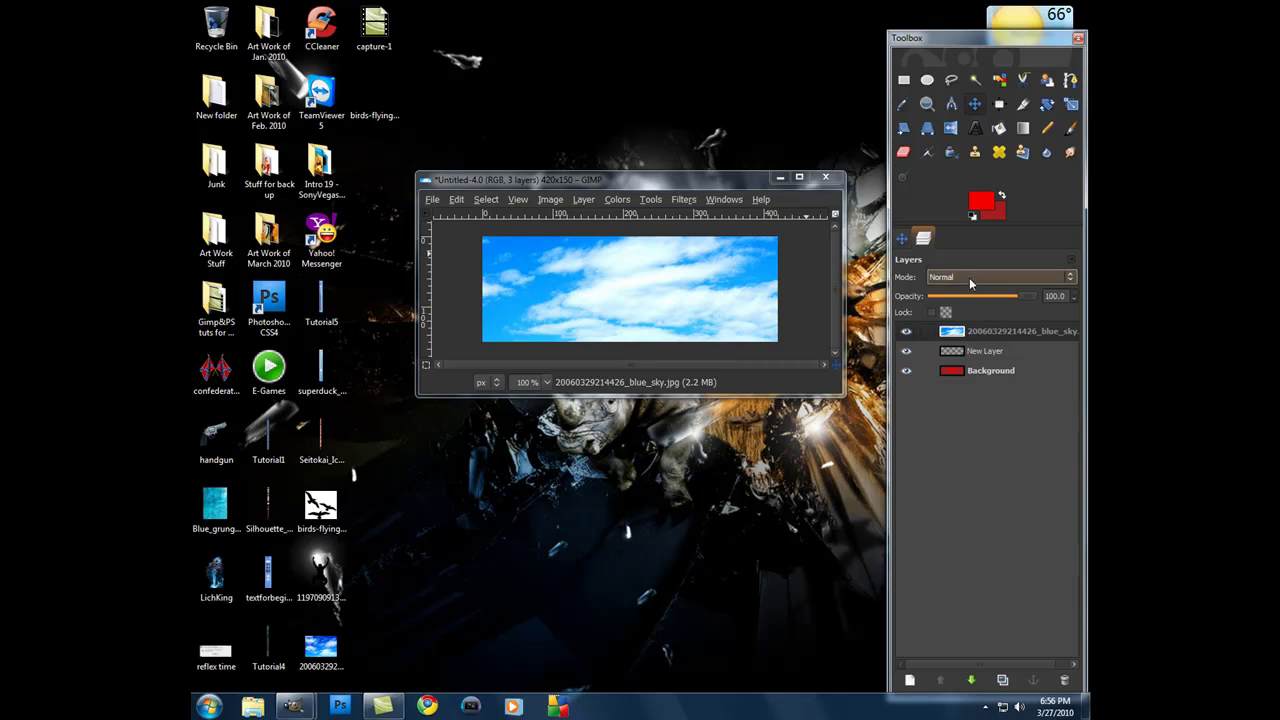
click(969, 277)
click(966, 377)
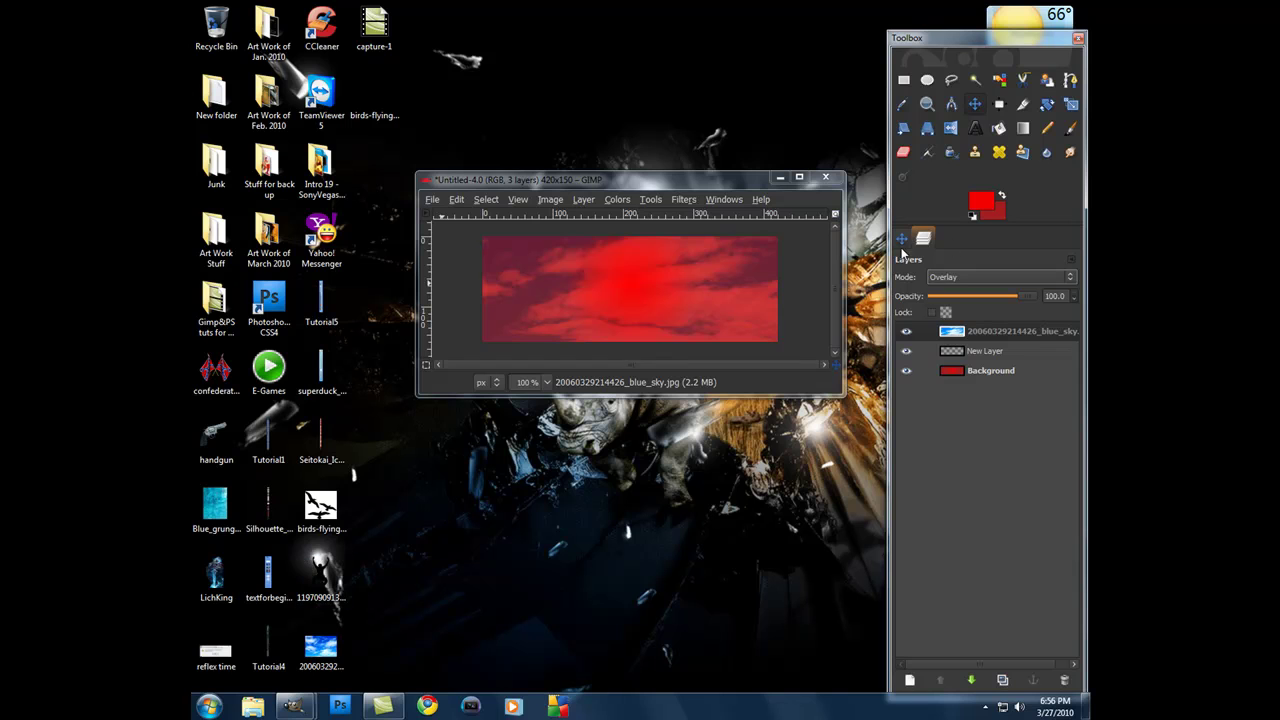
click(955, 351)
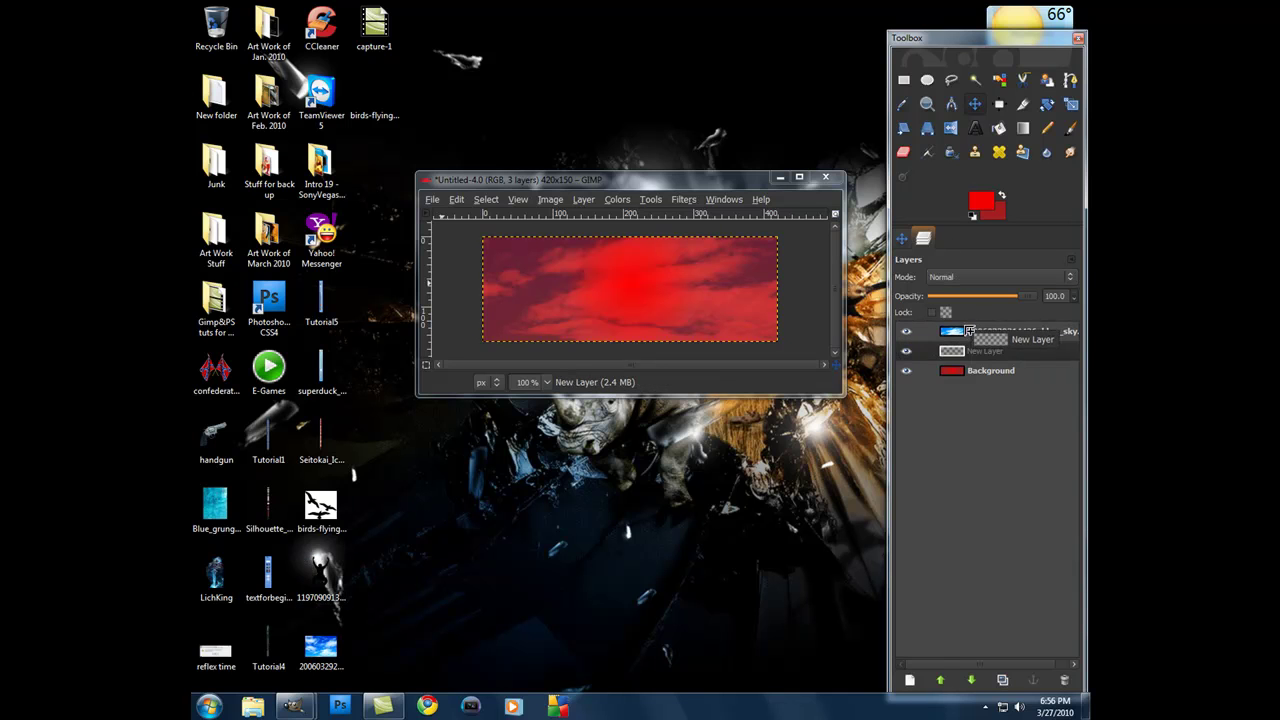
Raise New Layer to the top of the stack and open the Paintbrush's brush choices
click(942, 678)
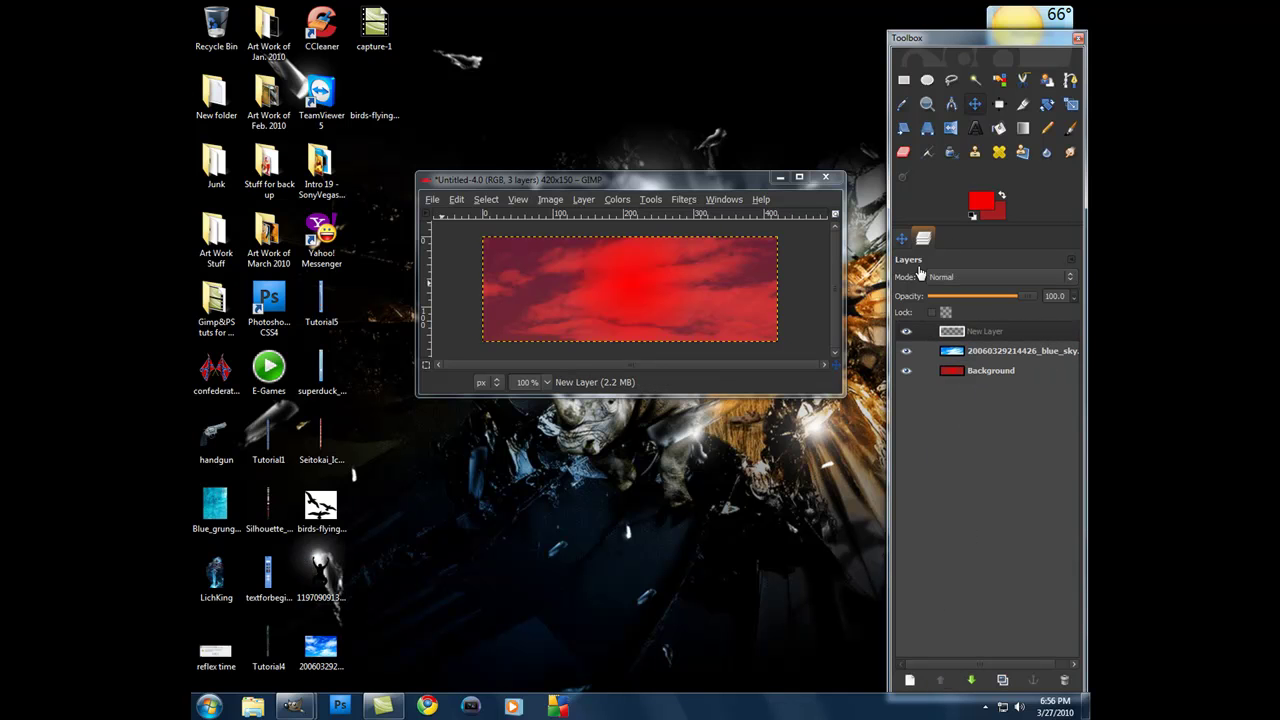
click(900, 238)
click(1070, 128)
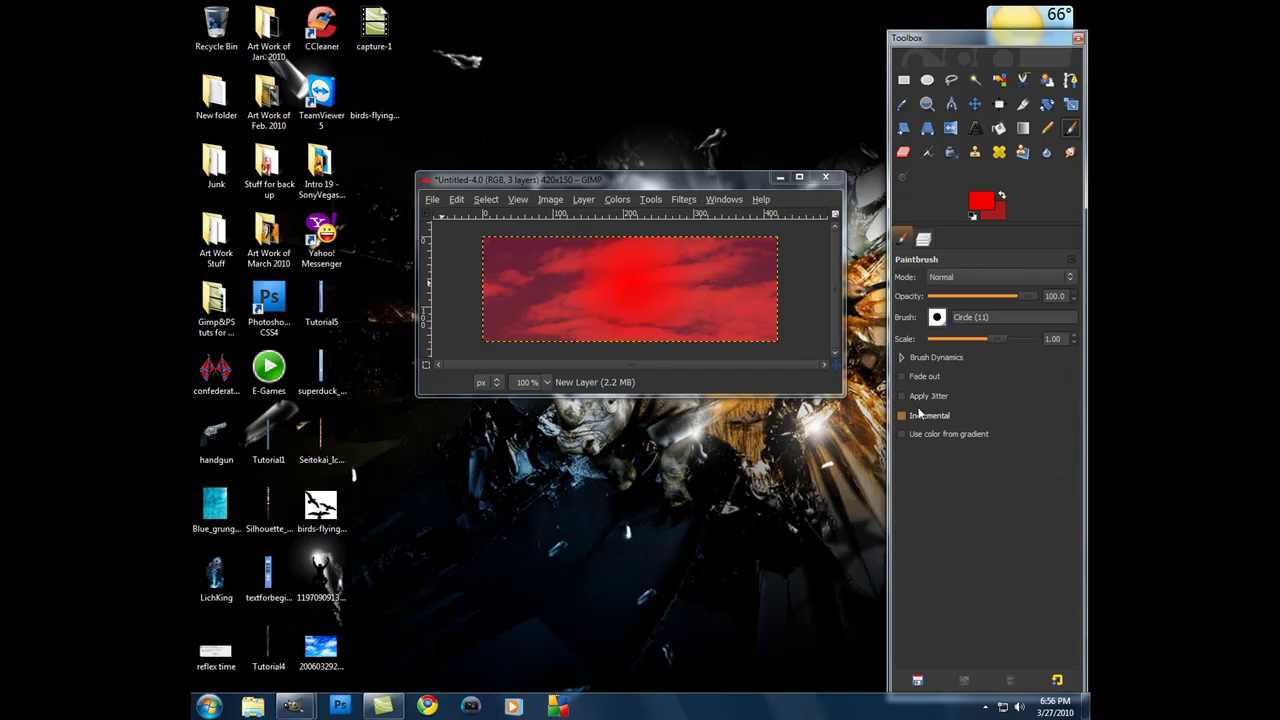
click(938, 318)
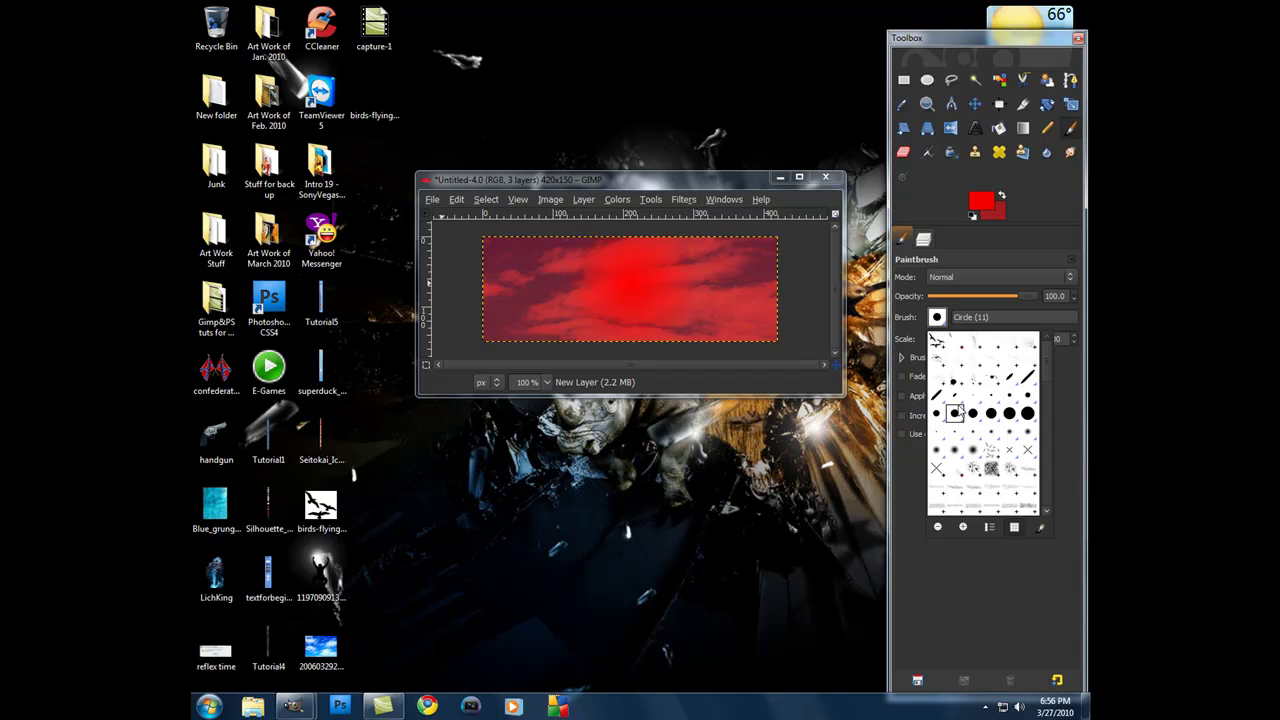
Browse the brush grid and preview the grass-blade brushes
scroll(975, 405, down, 5)
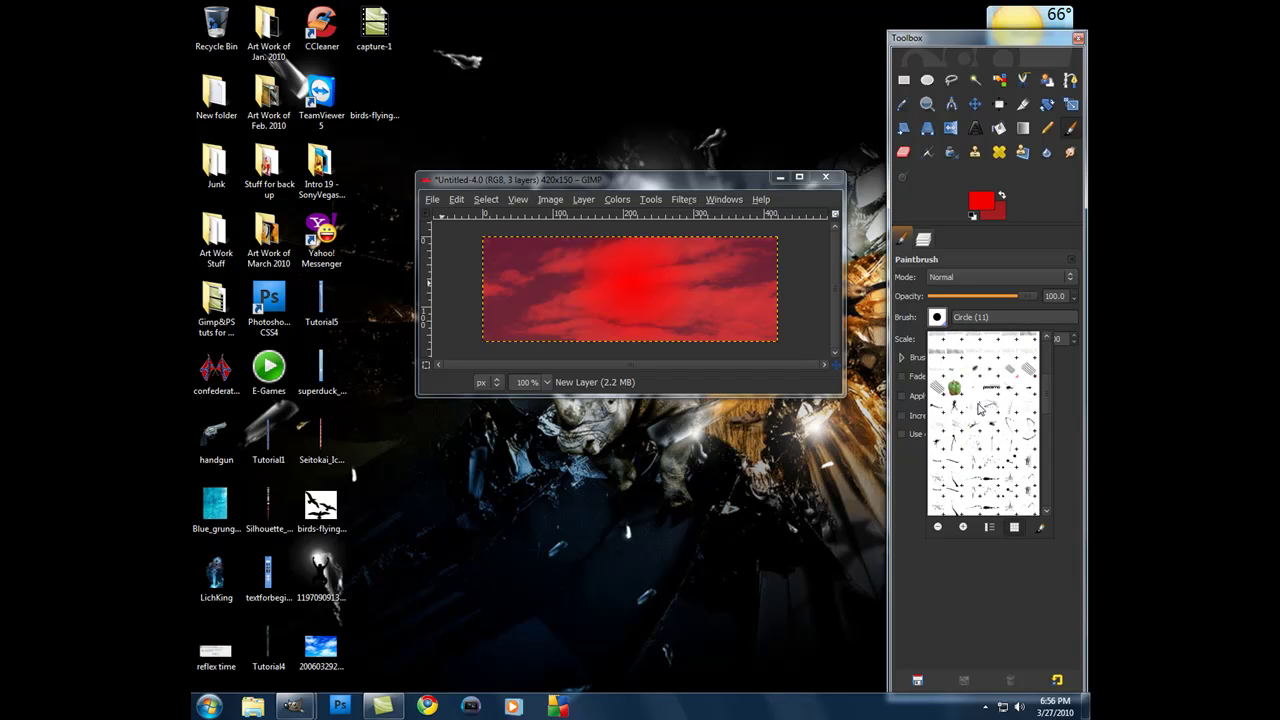
scroll(1009, 469, down, 3)
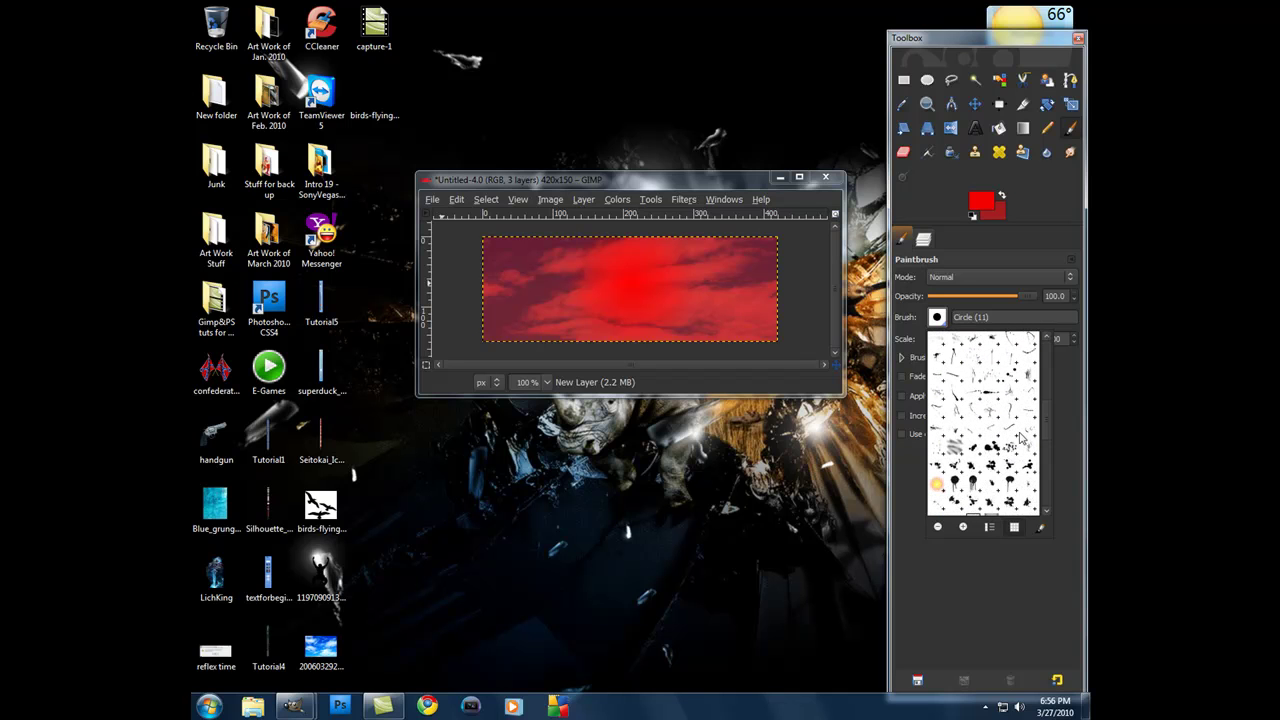
scroll(1017, 428, down, 3)
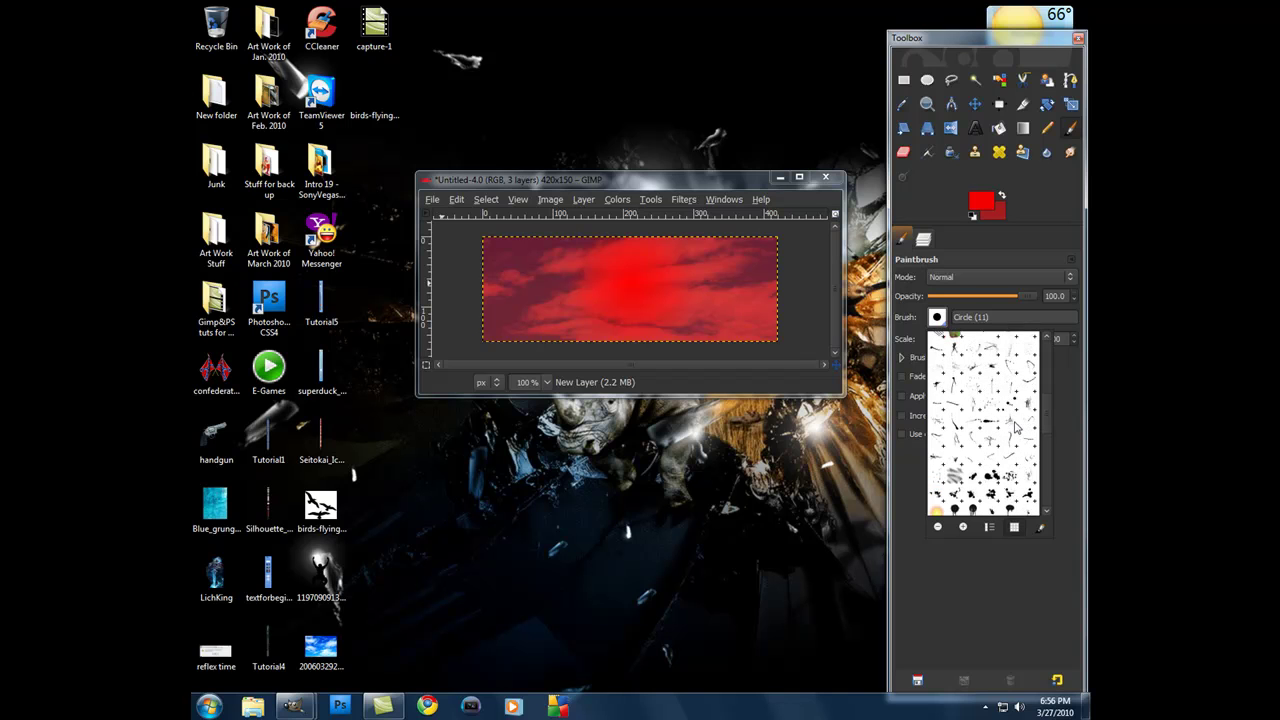
scroll(1005, 413, up, 3)
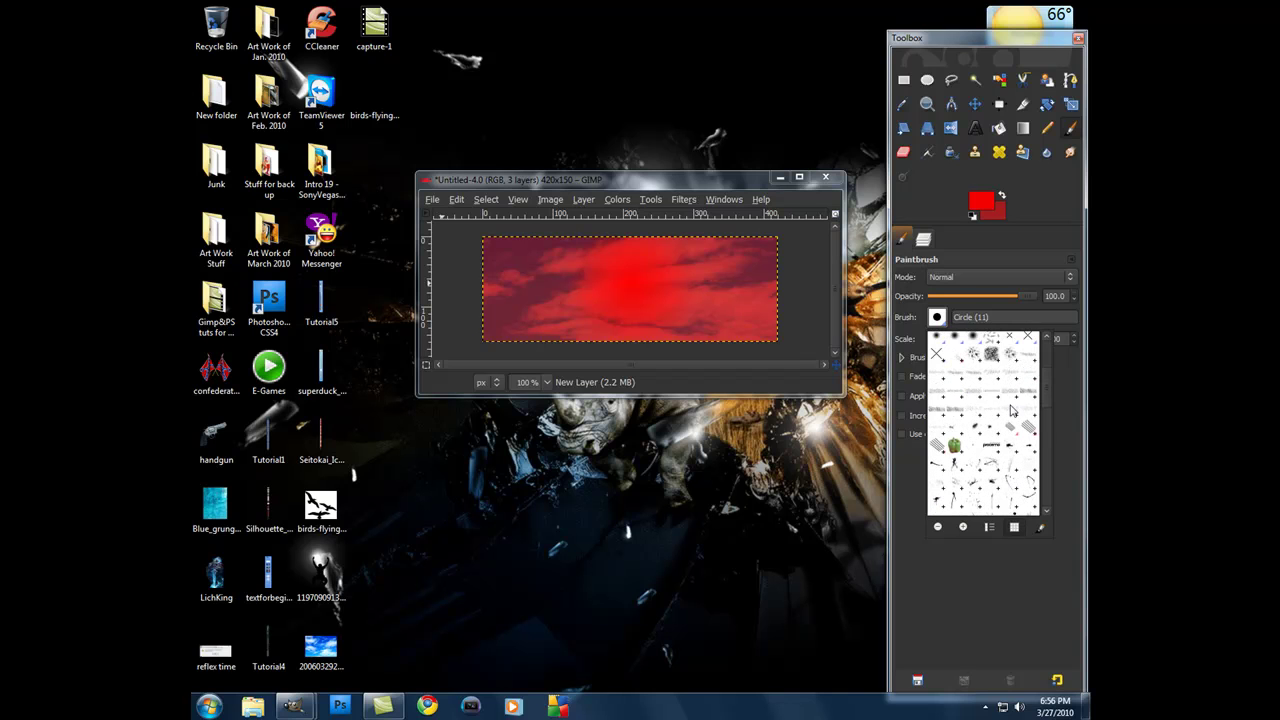
click(1021, 397)
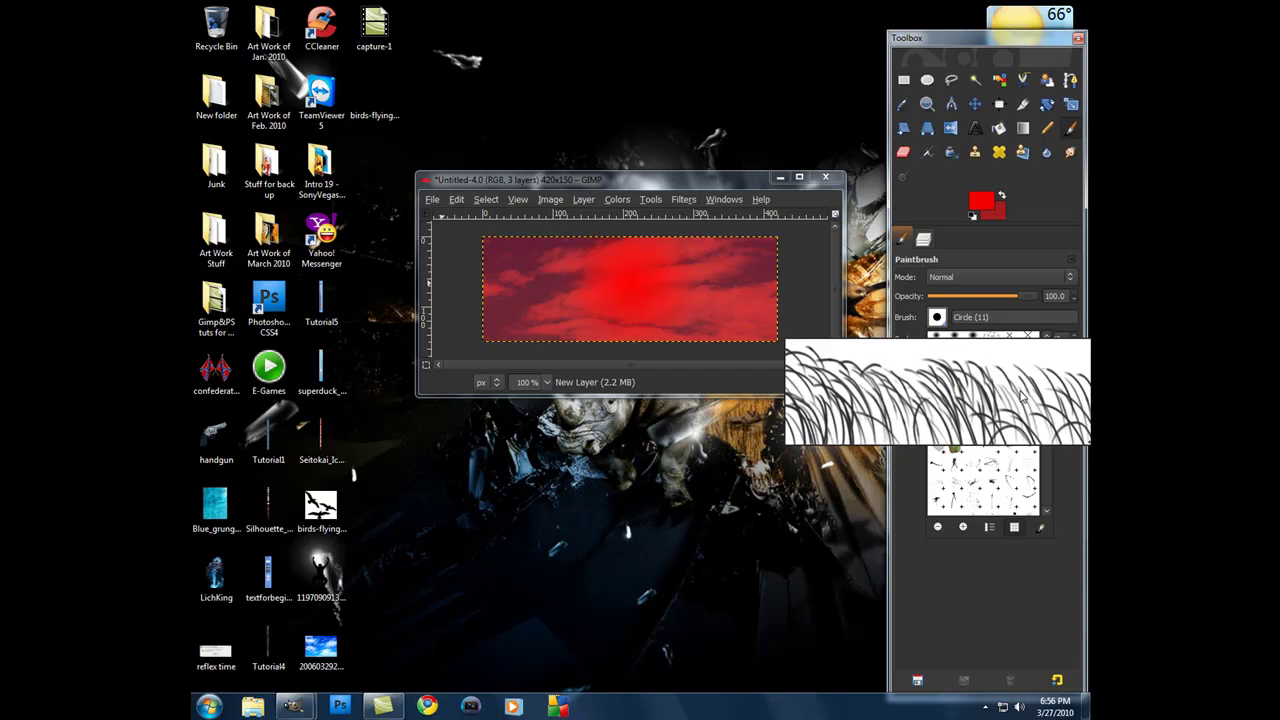
click(1006, 397)
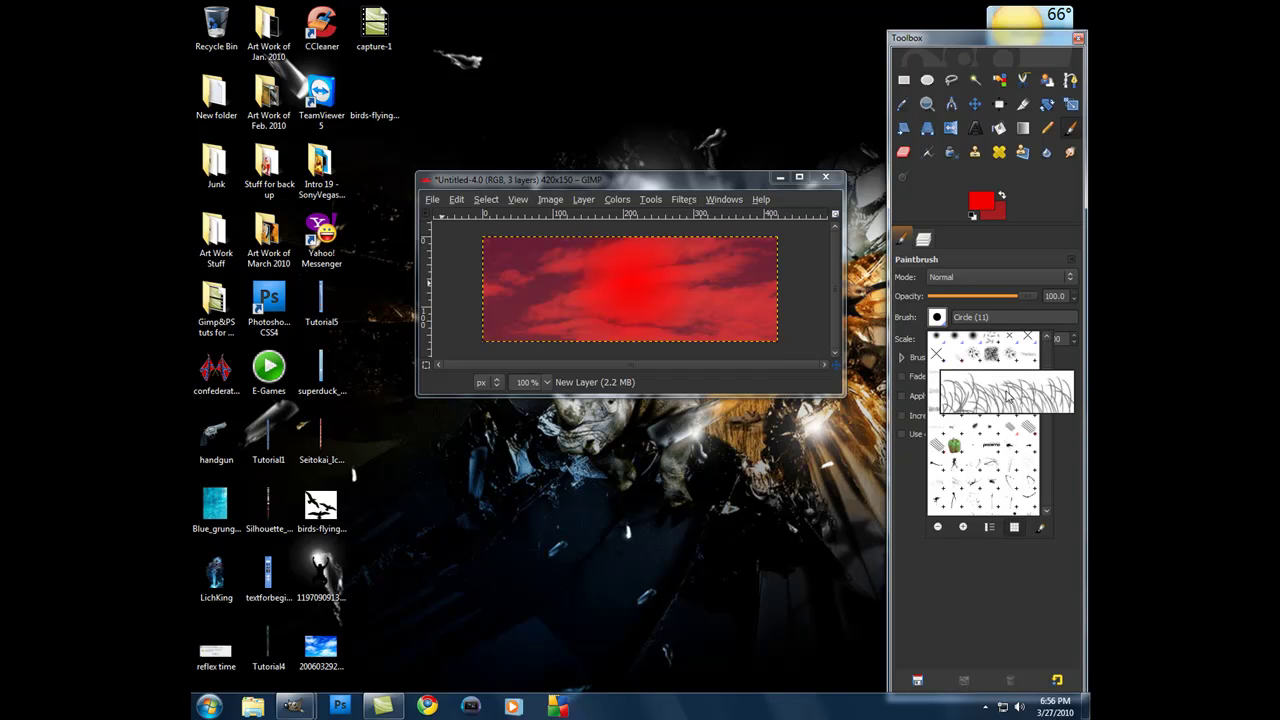
Choose the Grass Blade13 brush, reset colours to black/white, and paint grass along the bottom
double_click(1006, 397)
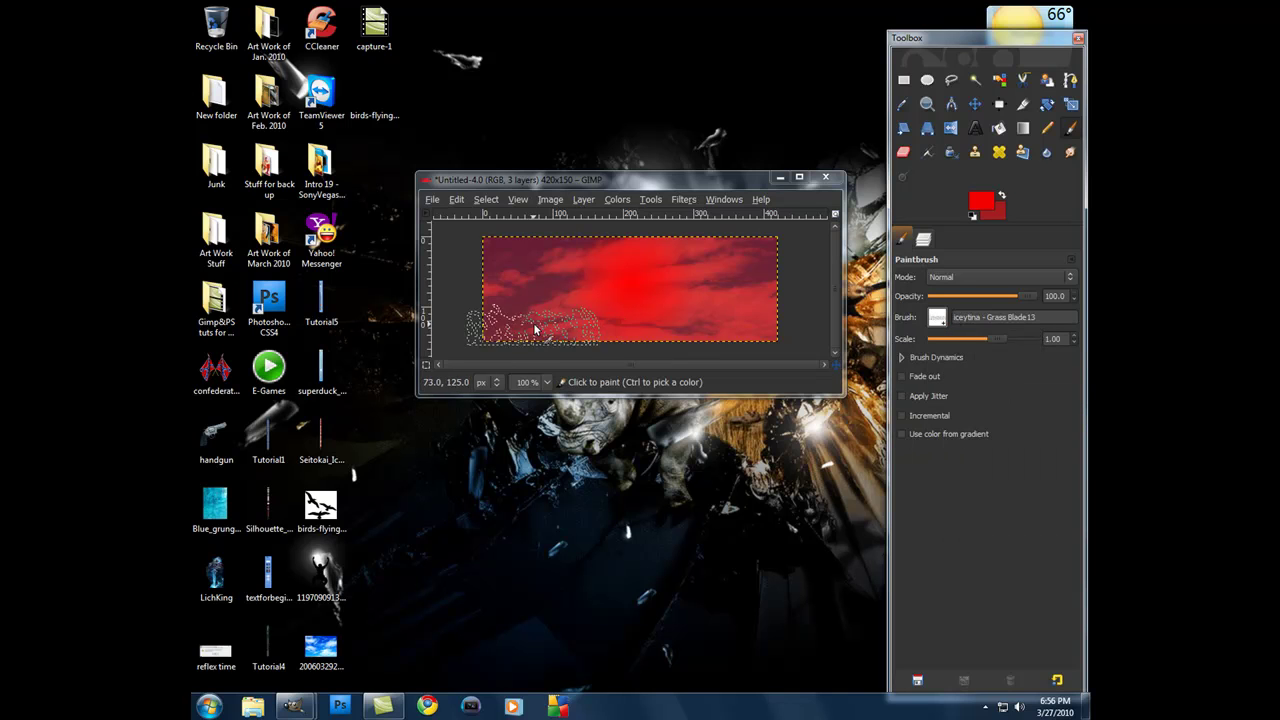
click(924, 240)
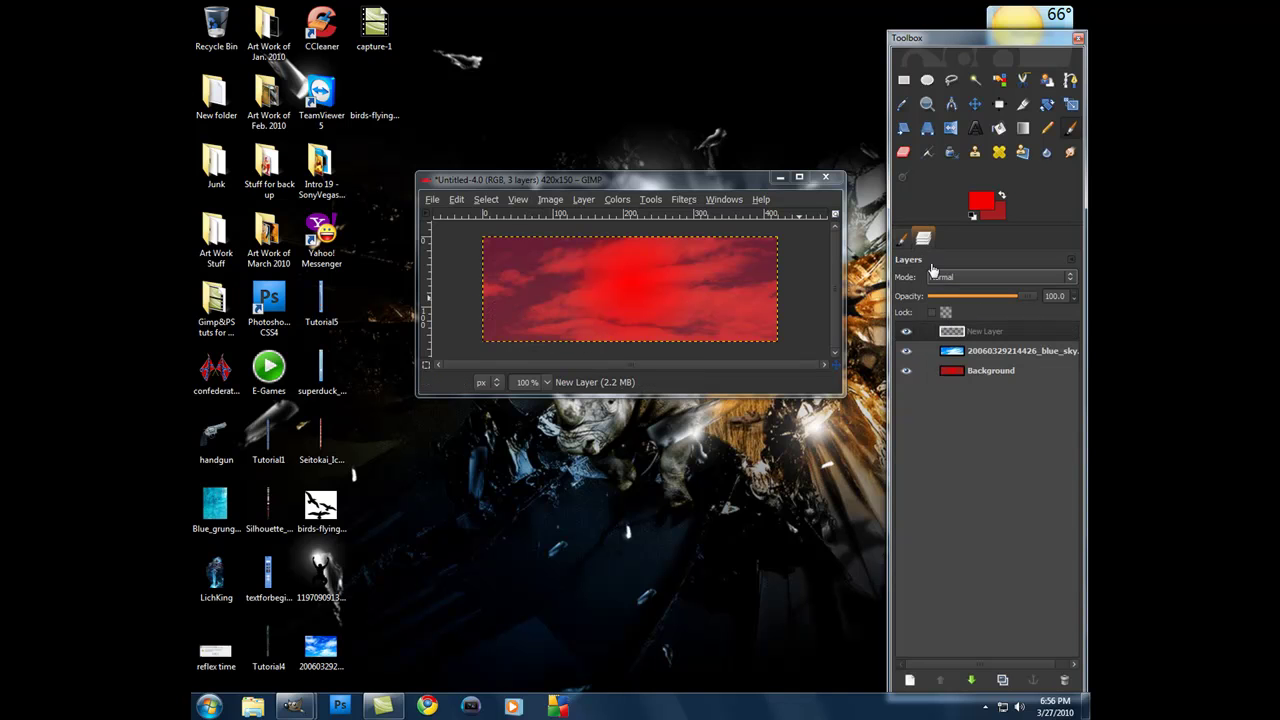
click(903, 239)
click(973, 215)
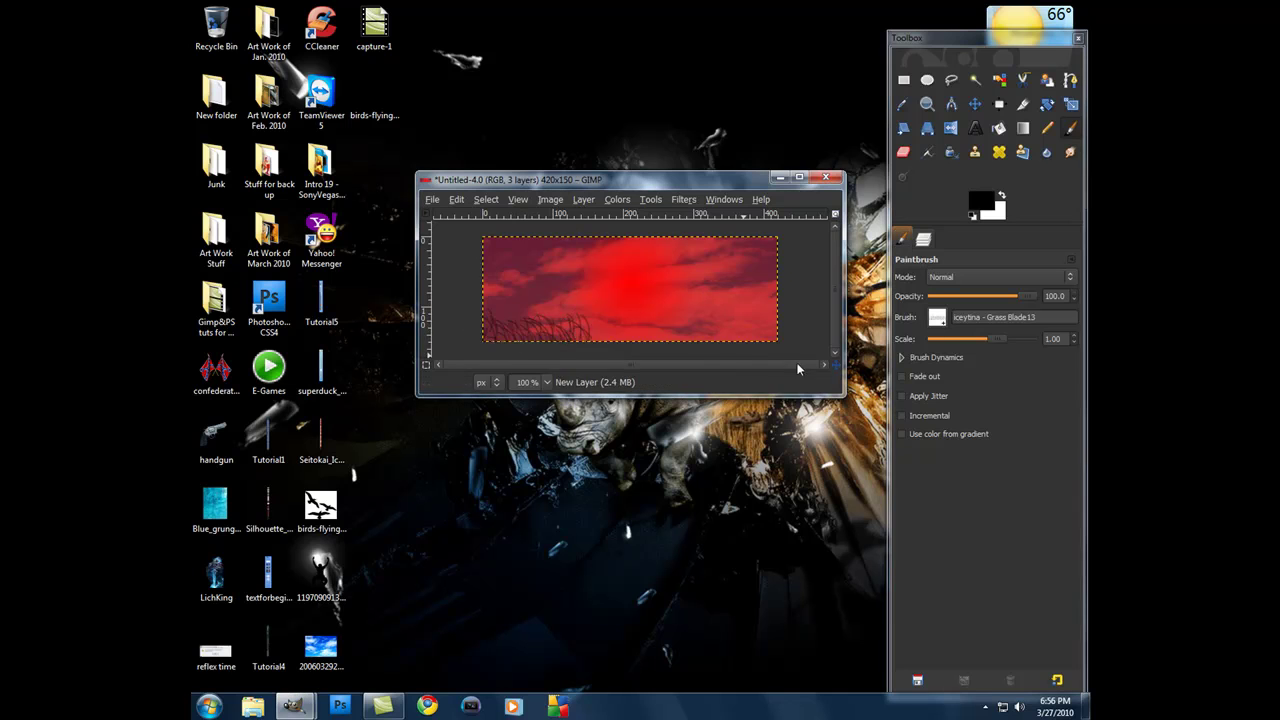
mouse_move(527, 332)
mouse_down()
mouse_move(825, 332)
mouse_move(527, 350)
mouse_up()
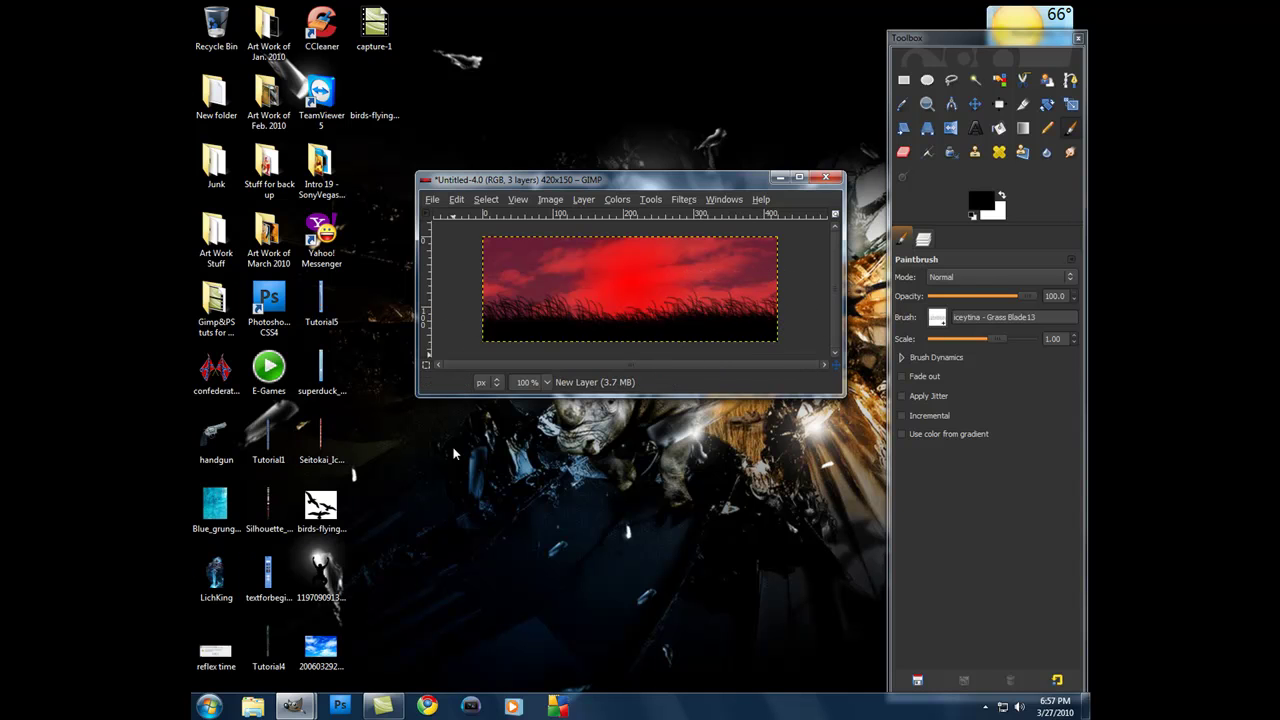
Add the jumper silhouette PNG as a layer and scale it down proportionally
drag(320, 575, 634, 317)
click(975, 104)
click(1070, 104)
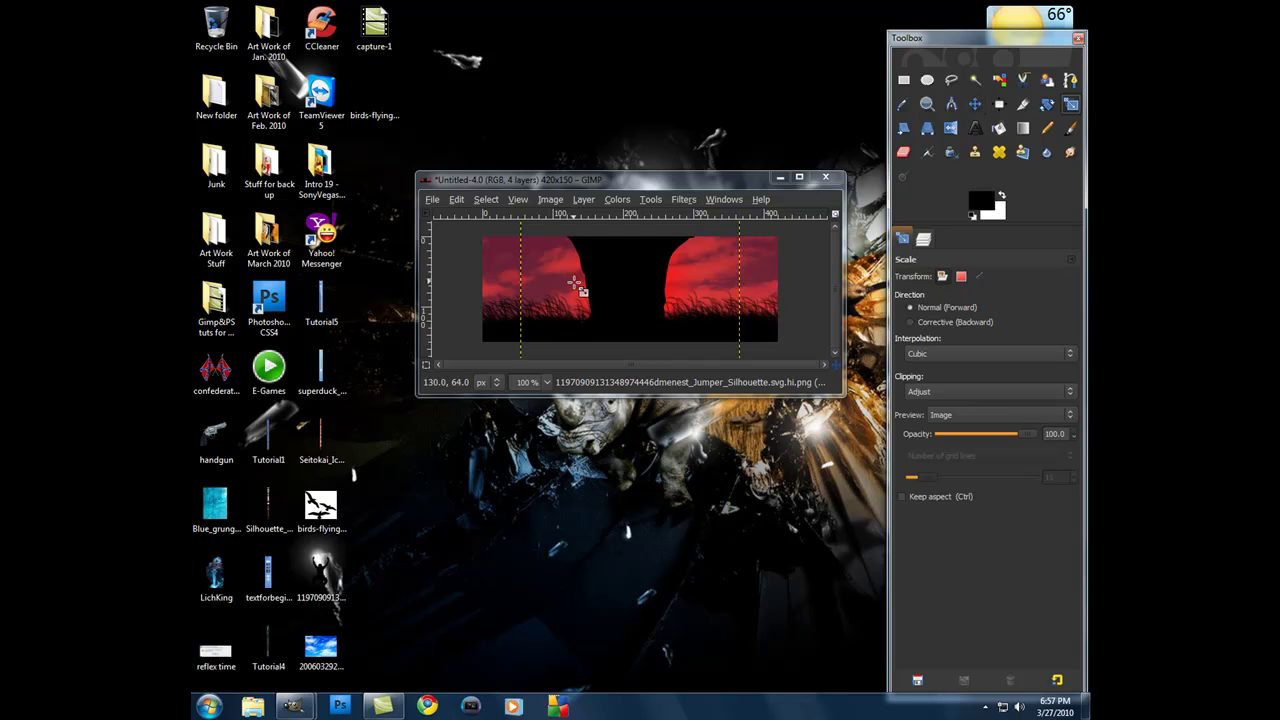
click(617, 277)
click(332, 109)
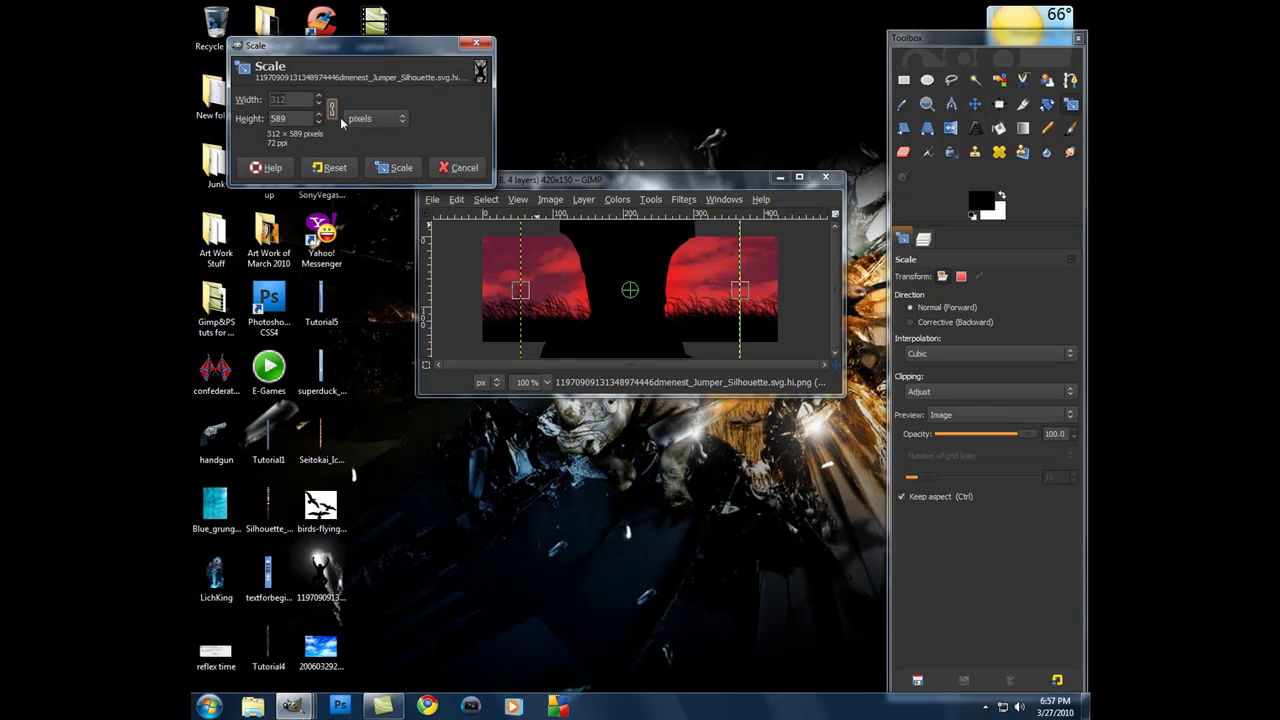
click(555, 242)
drag(555, 242, 768, 462)
click(414, 170)
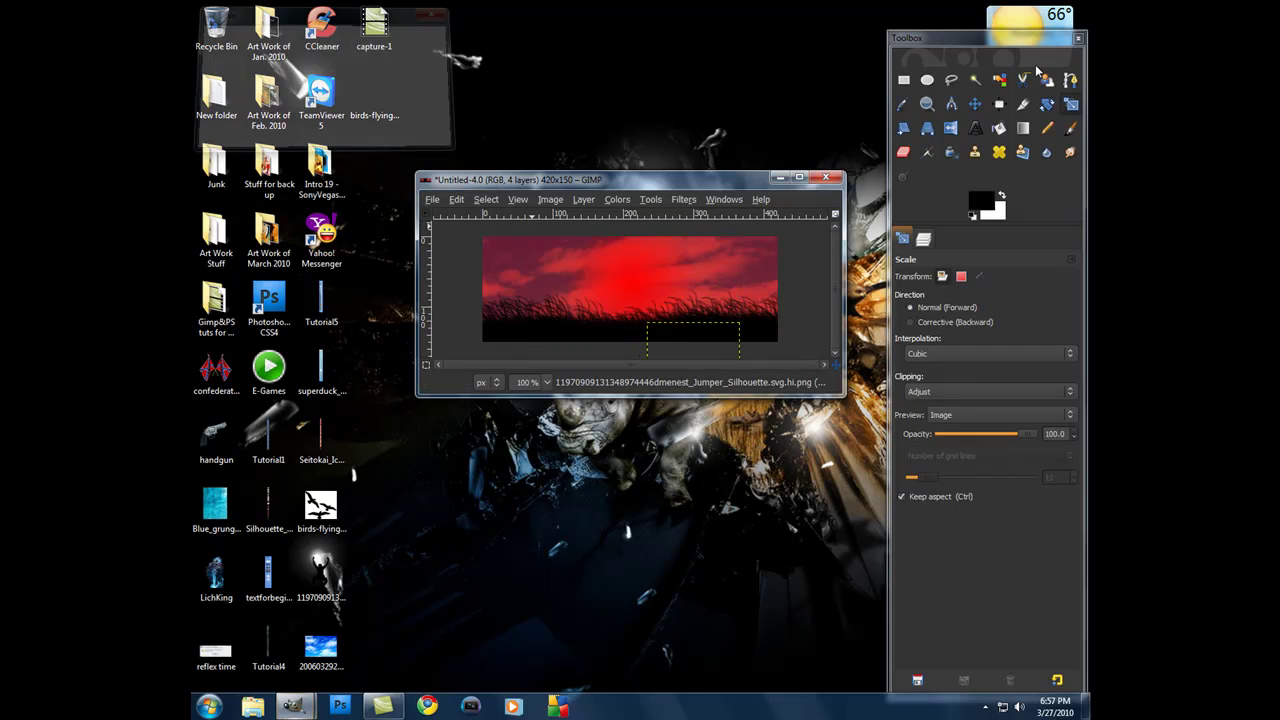
Move the silhouette to the banner centre and shrink it further
click(975, 104)
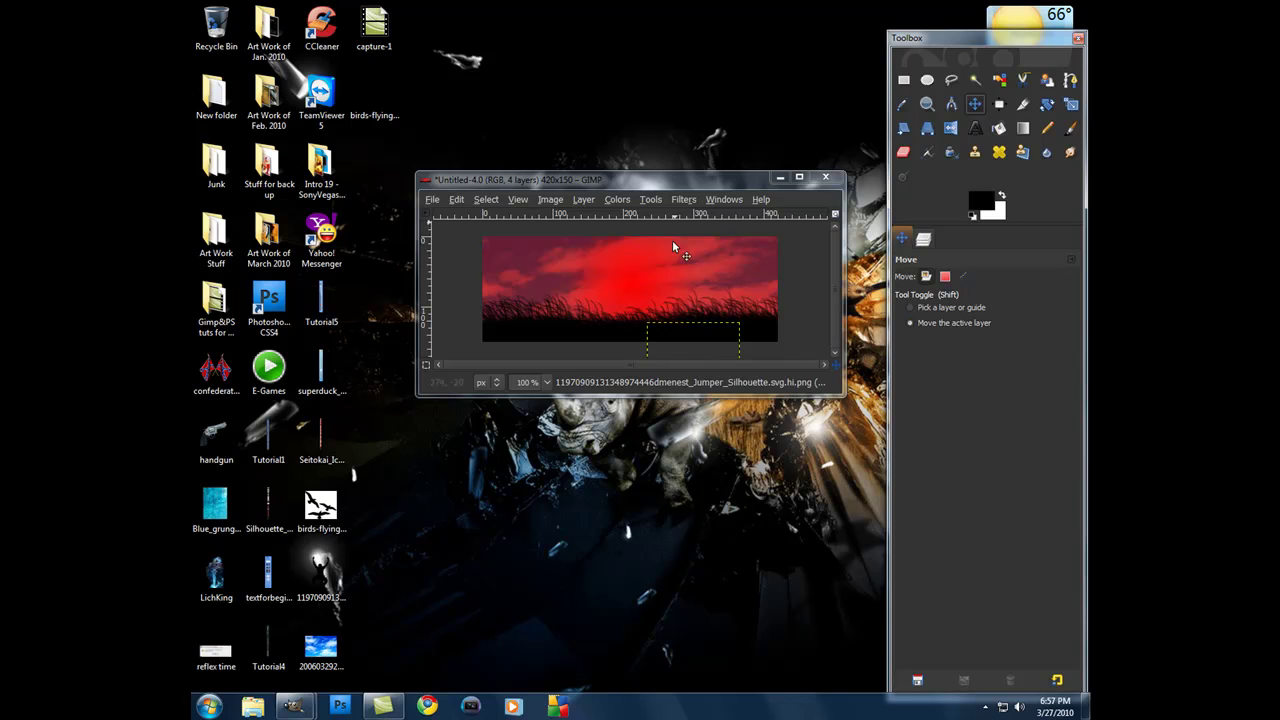
drag(679, 331, 611, 237)
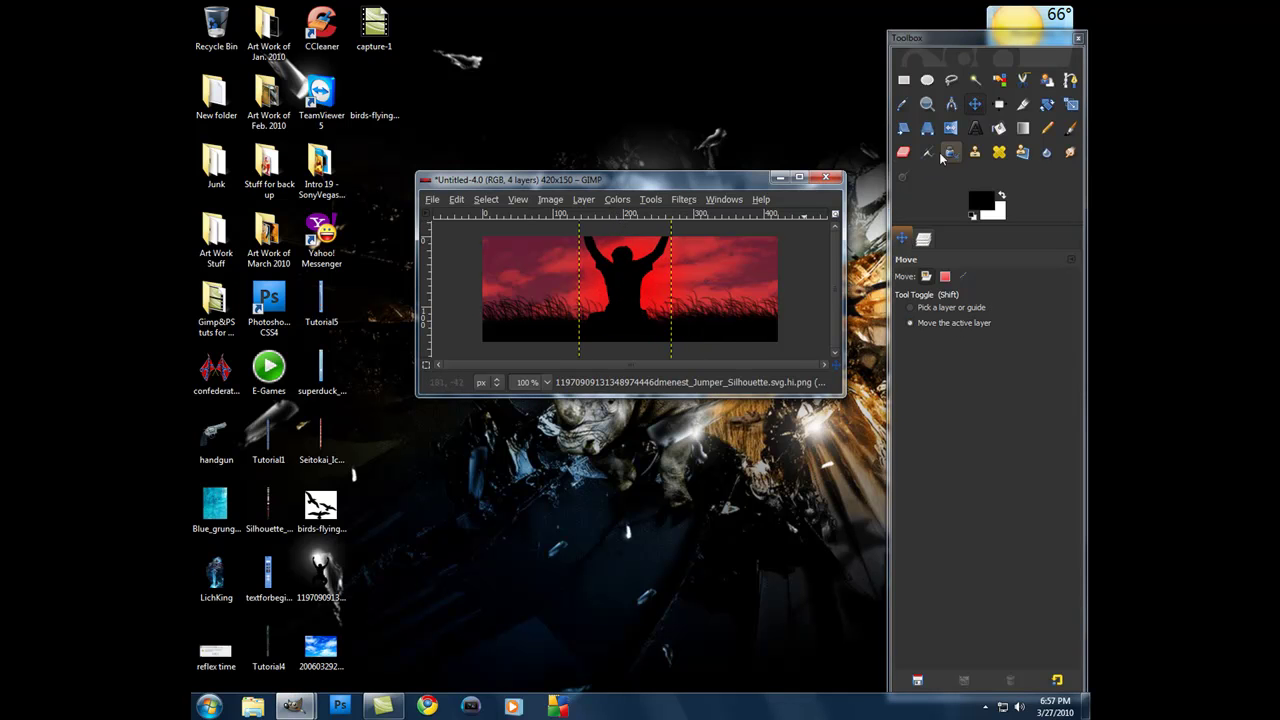
click(1070, 104)
click(643, 304)
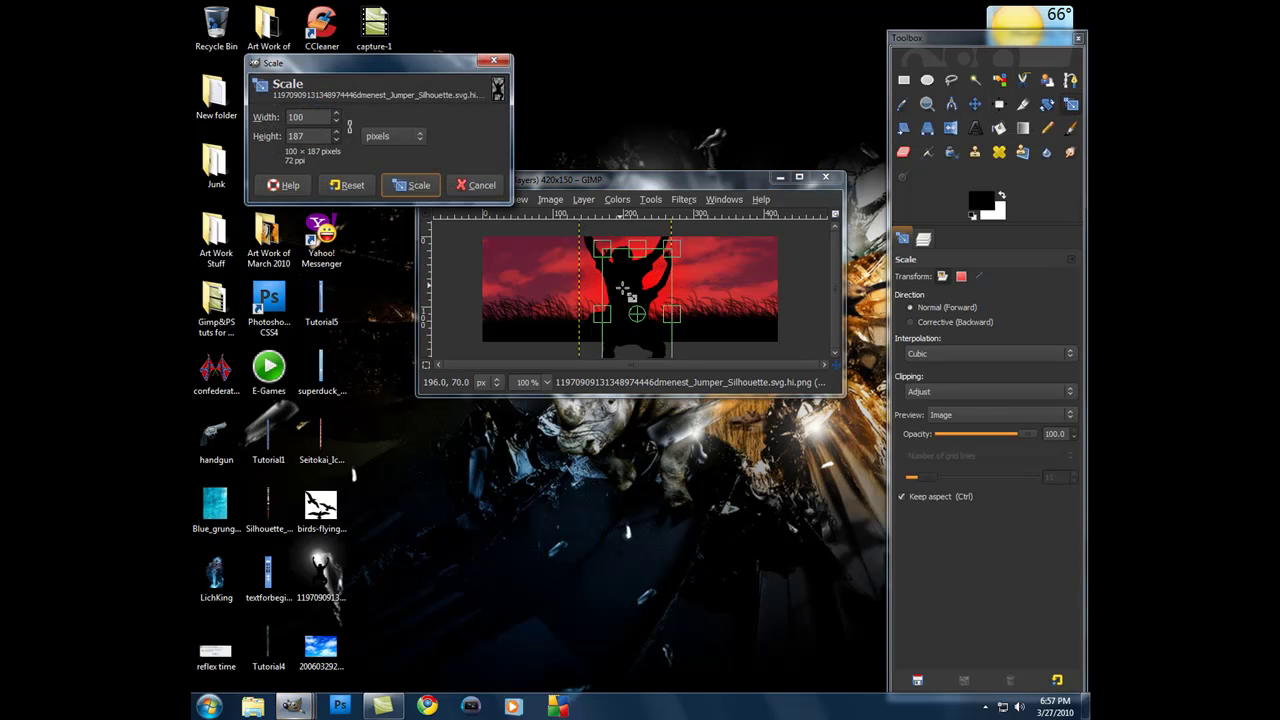
click(410, 185)
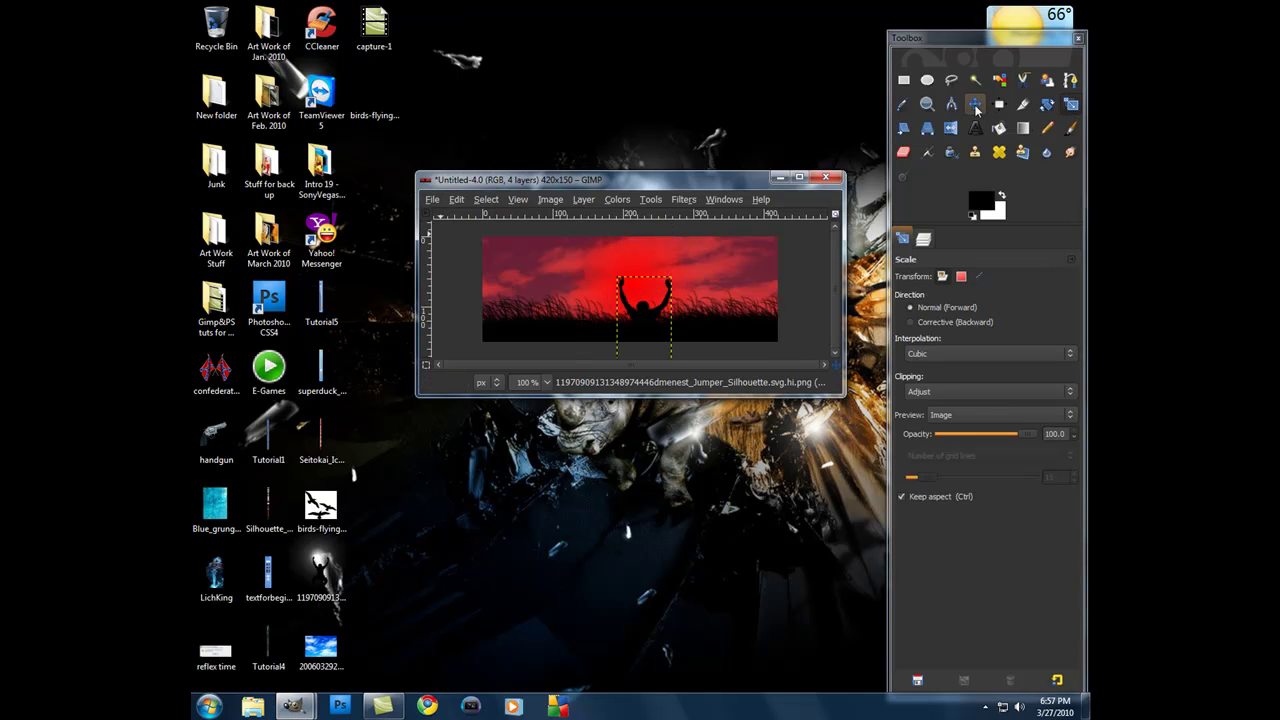
click(951, 104)
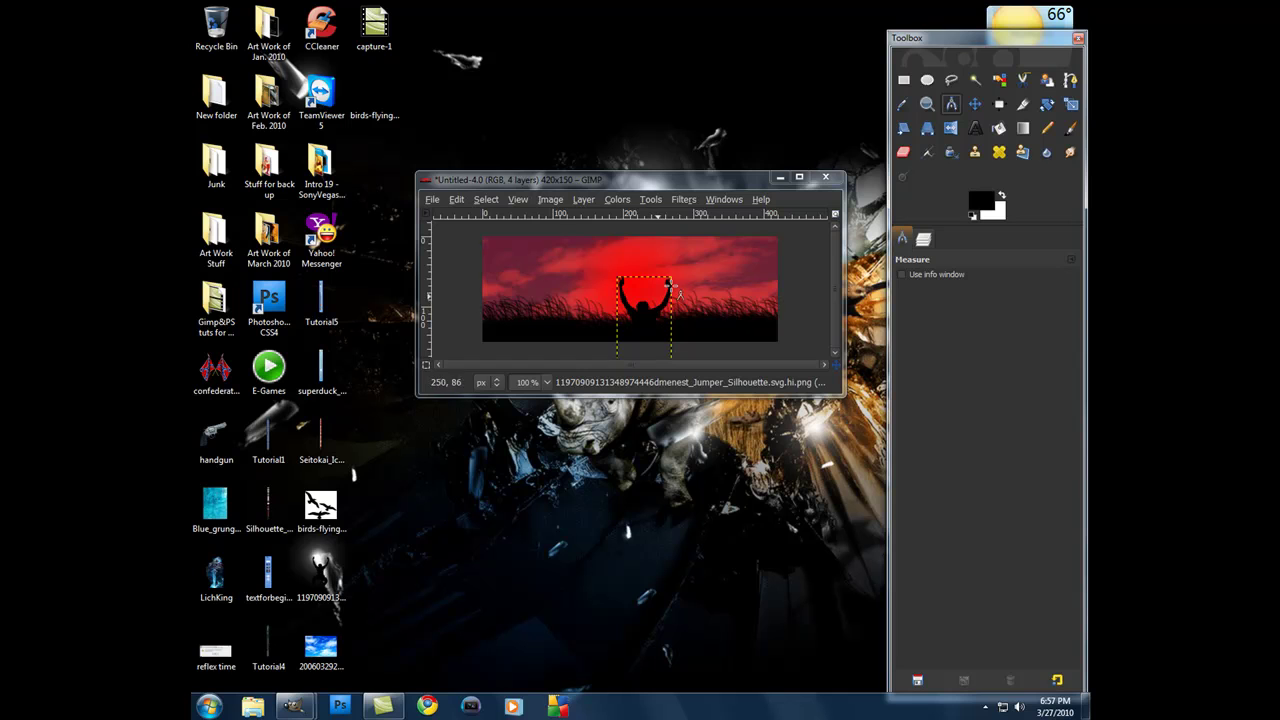
Raise the silhouette, scale it to 61×115 px, and nudge it slightly left
click(975, 104)
drag(660, 349, 645, 276)
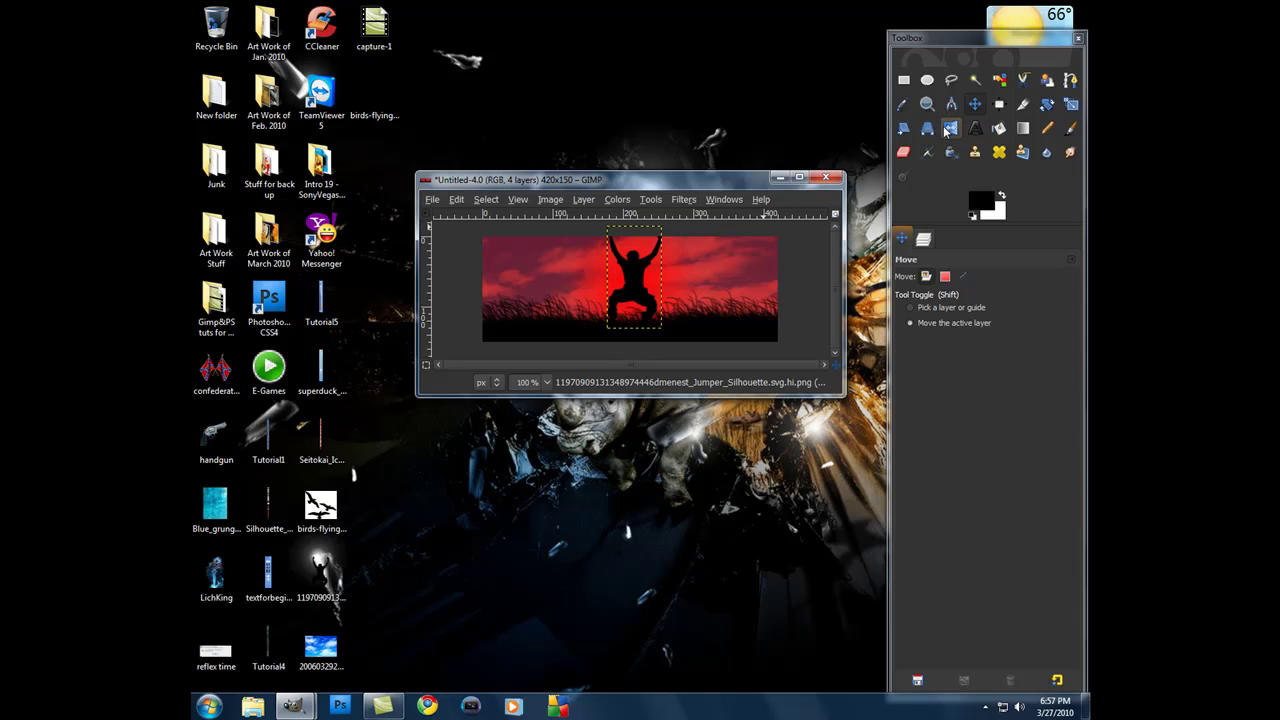
click(1070, 104)
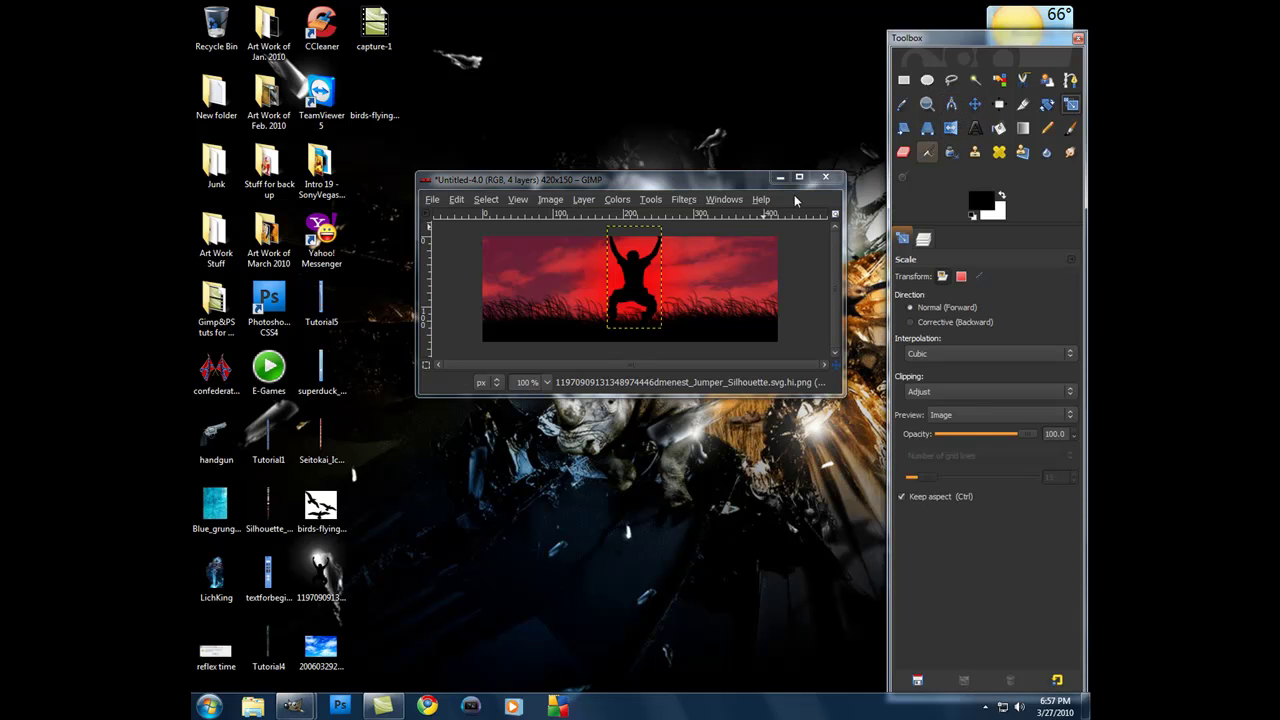
click(622, 247)
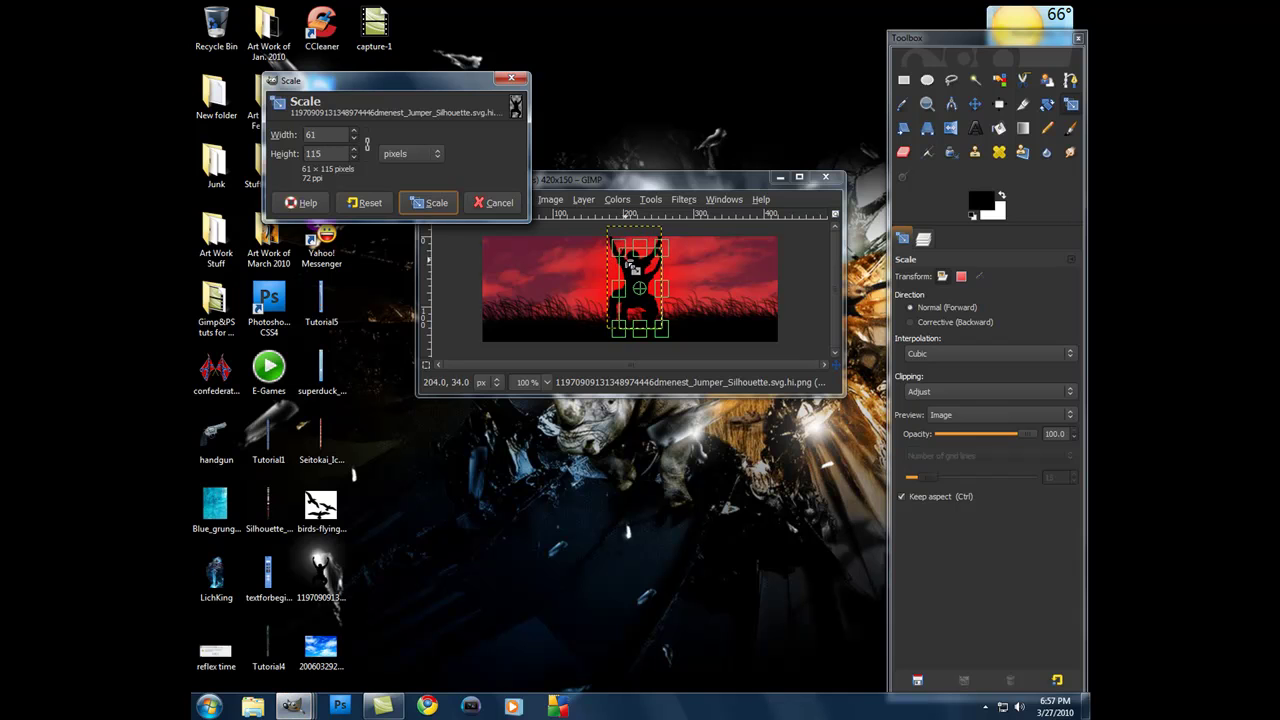
click(432, 204)
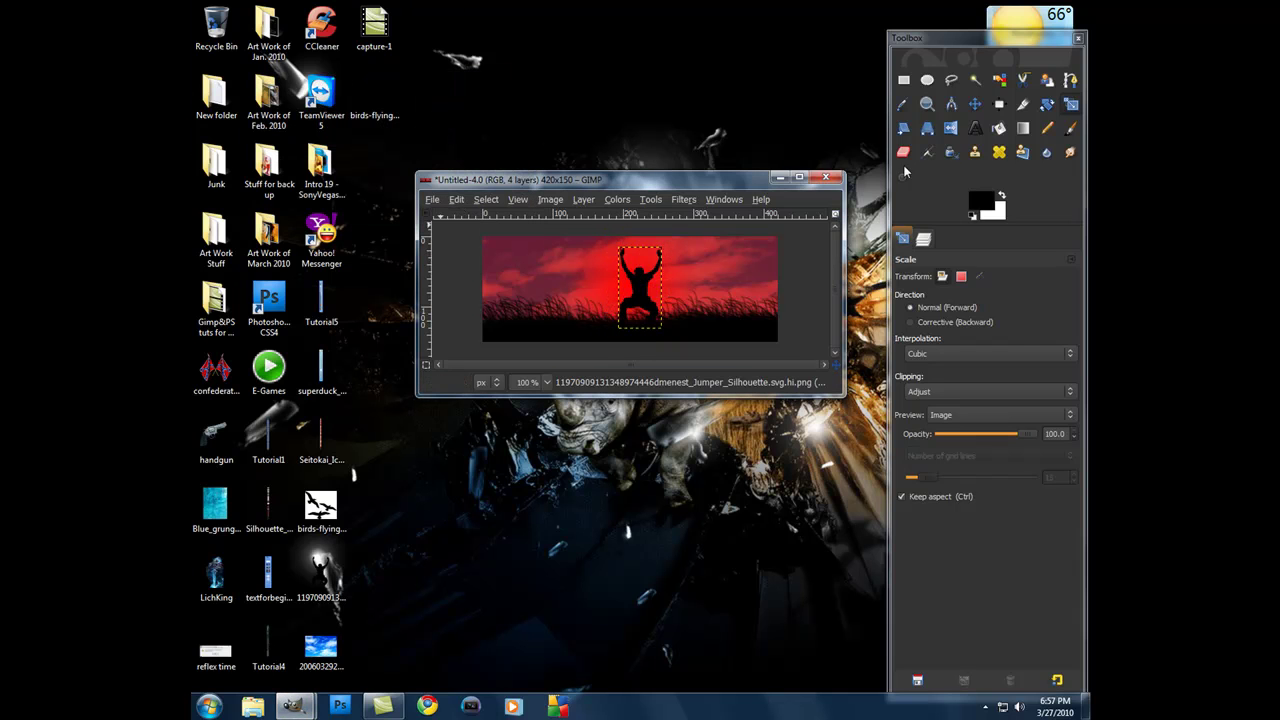
click(975, 104)
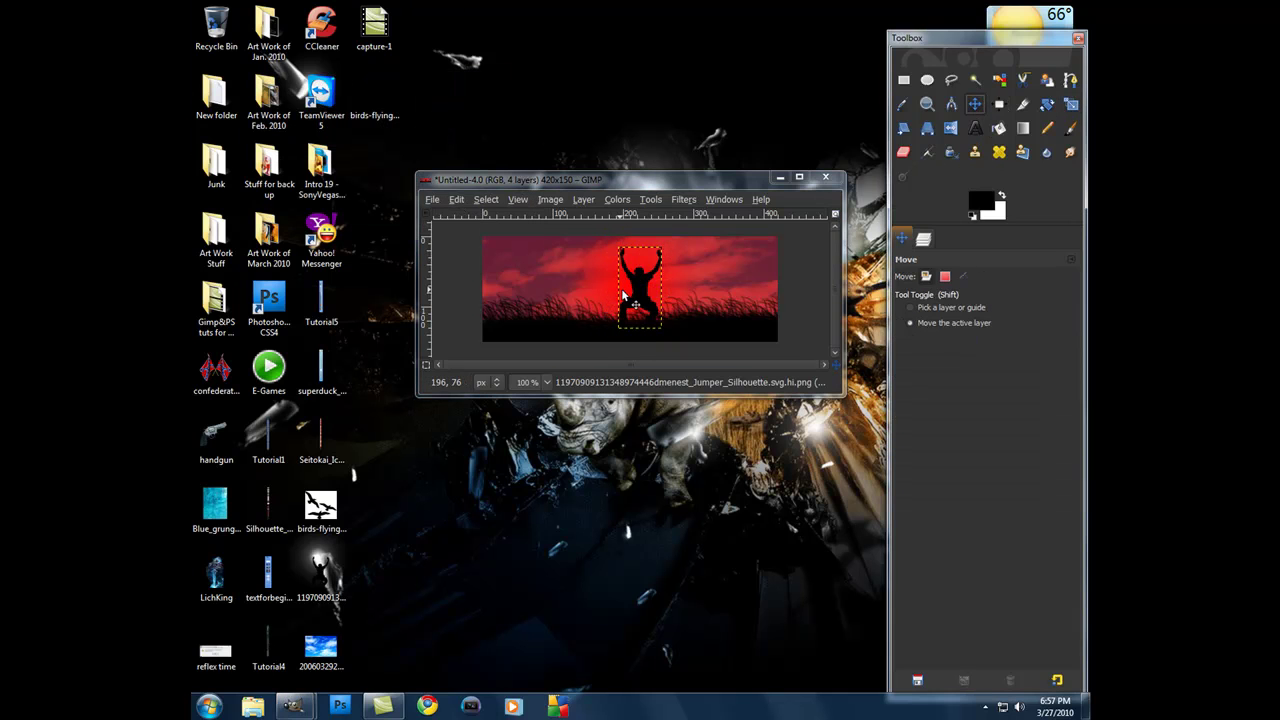
drag(635, 295, 612, 285)
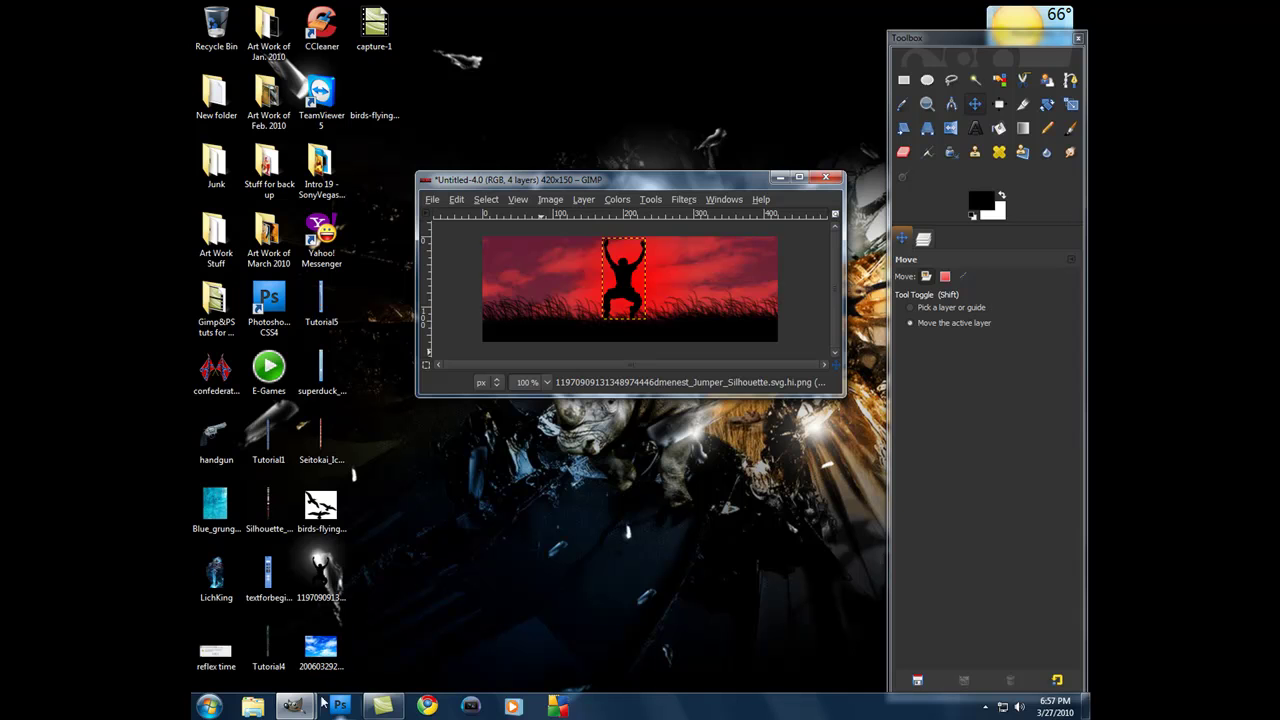
Close the vectorsig.xcf reference image and display the banner's Layers list
mouse_move(305, 706)
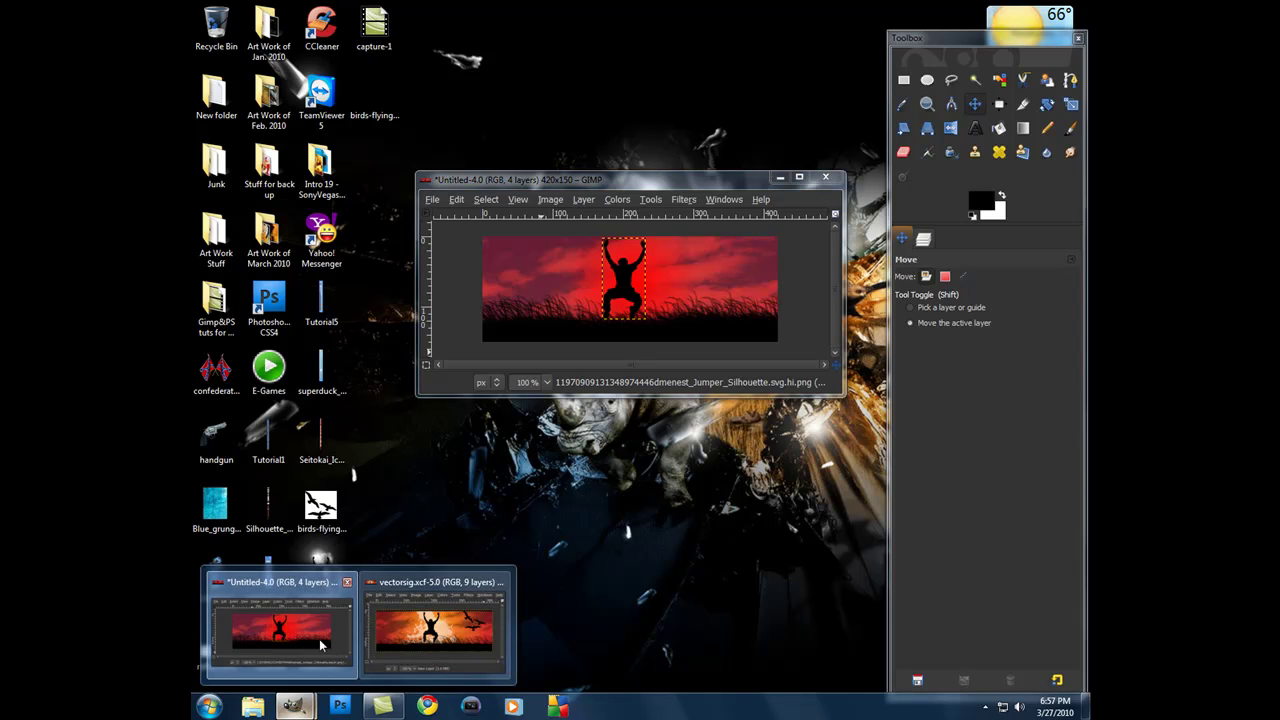
click(435, 625)
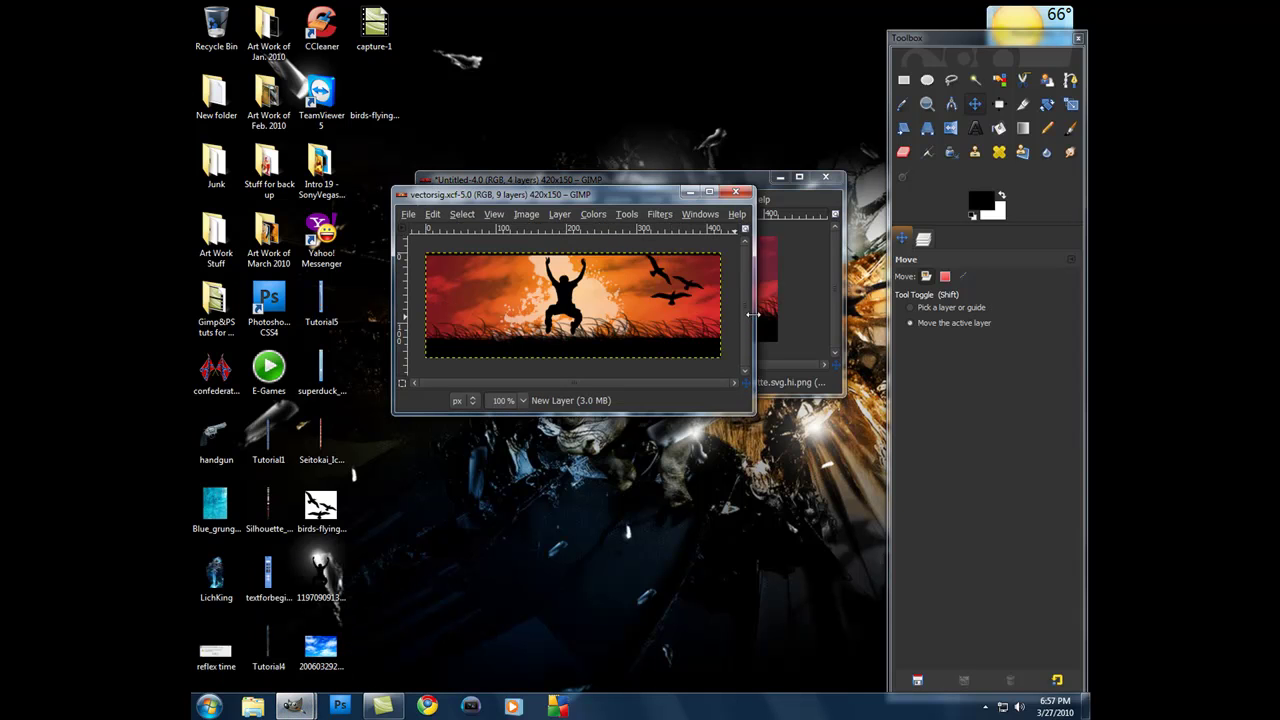
click(736, 194)
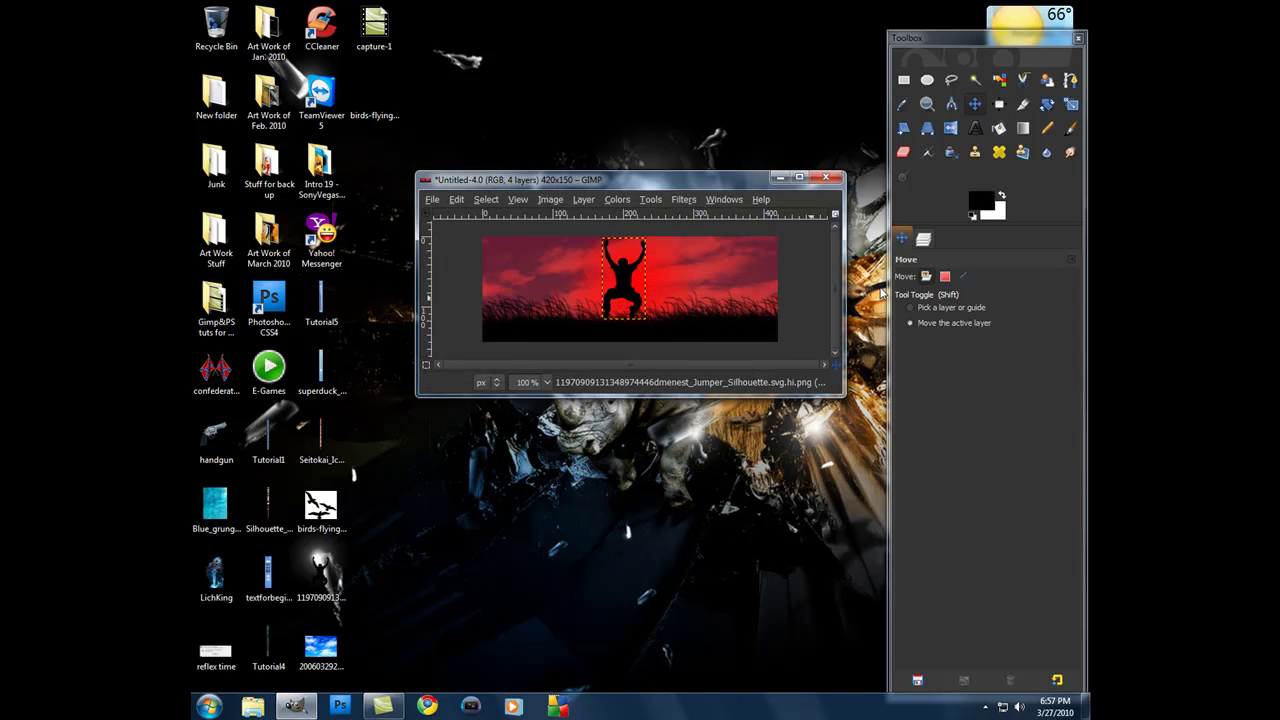
click(923, 238)
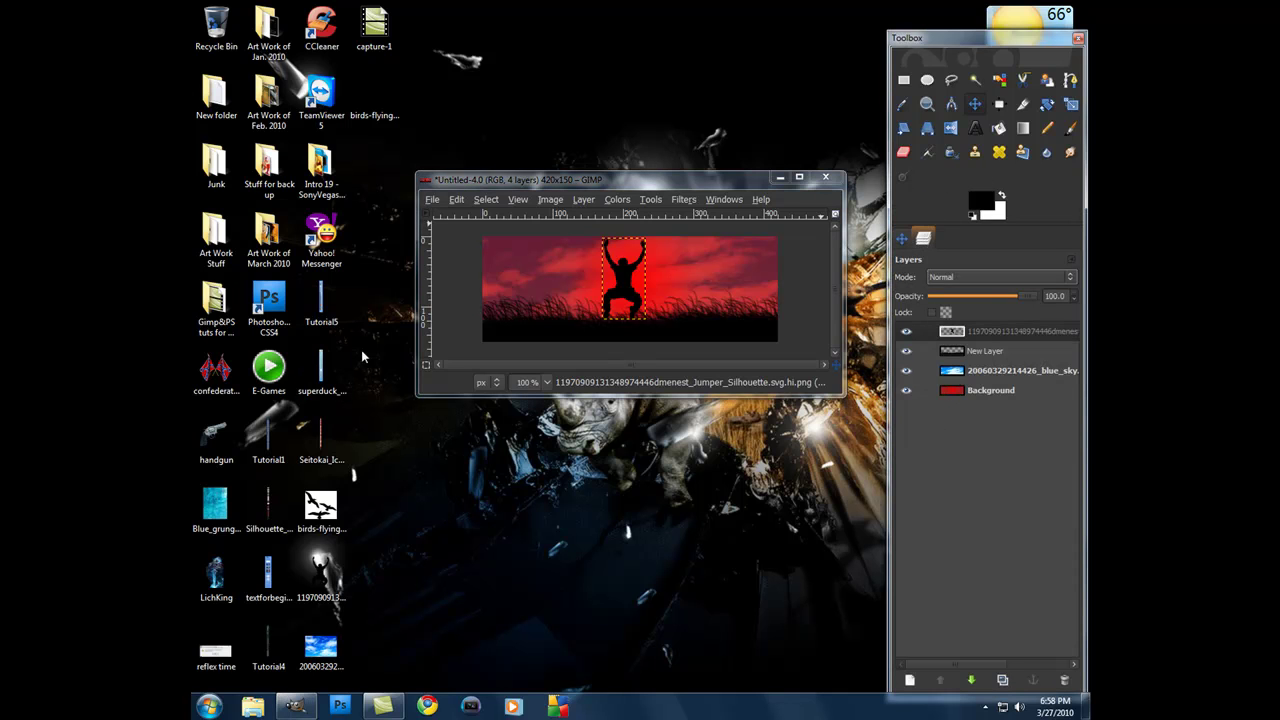
Add a new transparent layer, New Layer#1, above the blue sky photo
click(955, 372)
click(910, 680)
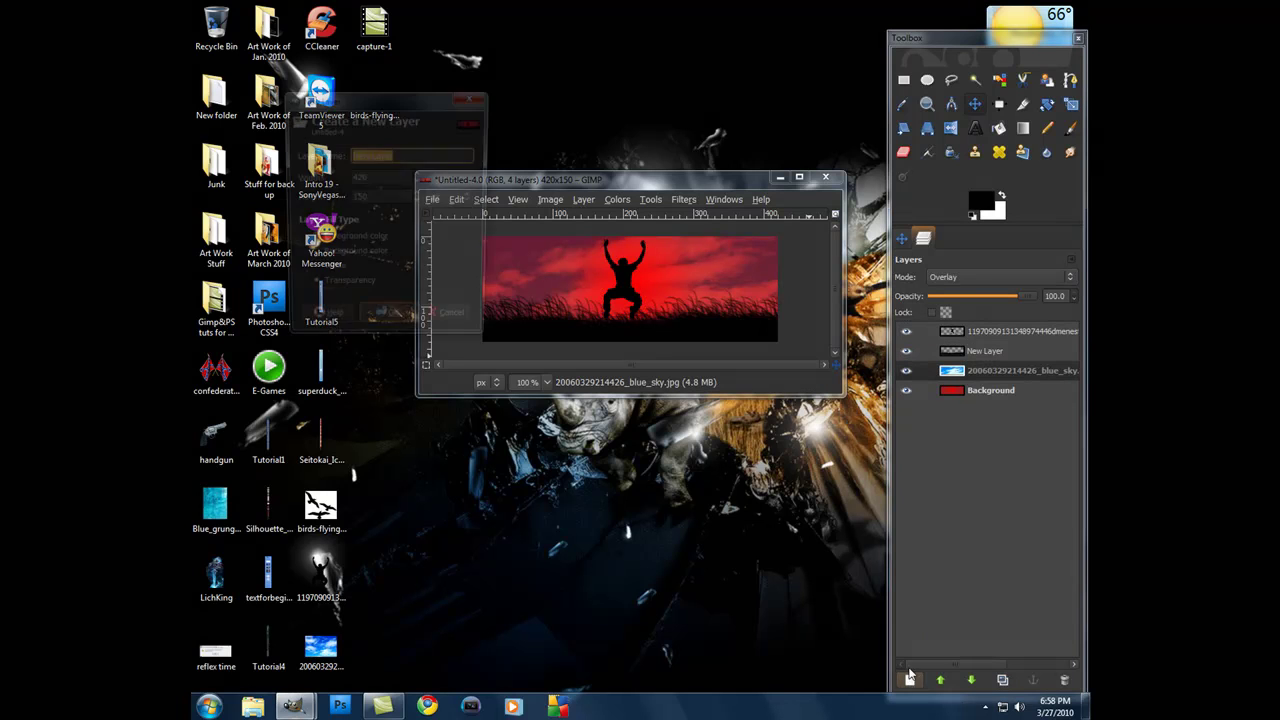
click(394, 325)
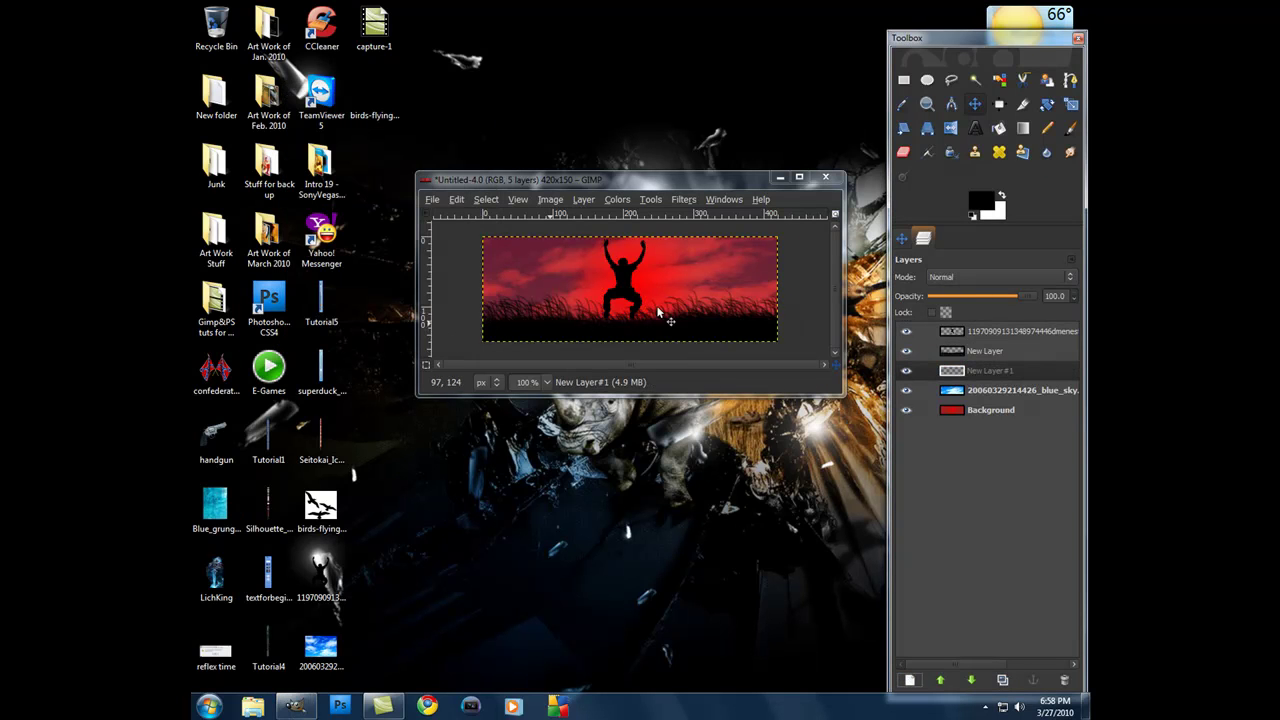
Select the Blend tool with red as foreground and orange as background colour
click(1023, 127)
click(901, 240)
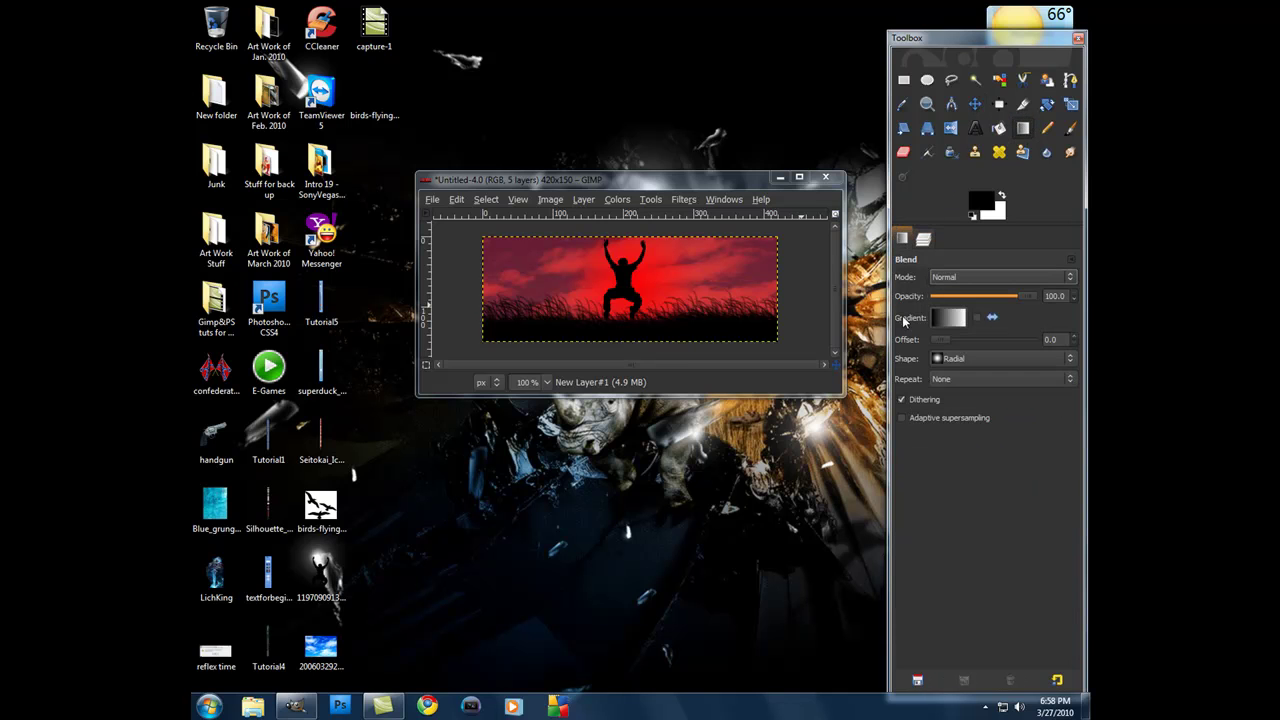
click(980, 200)
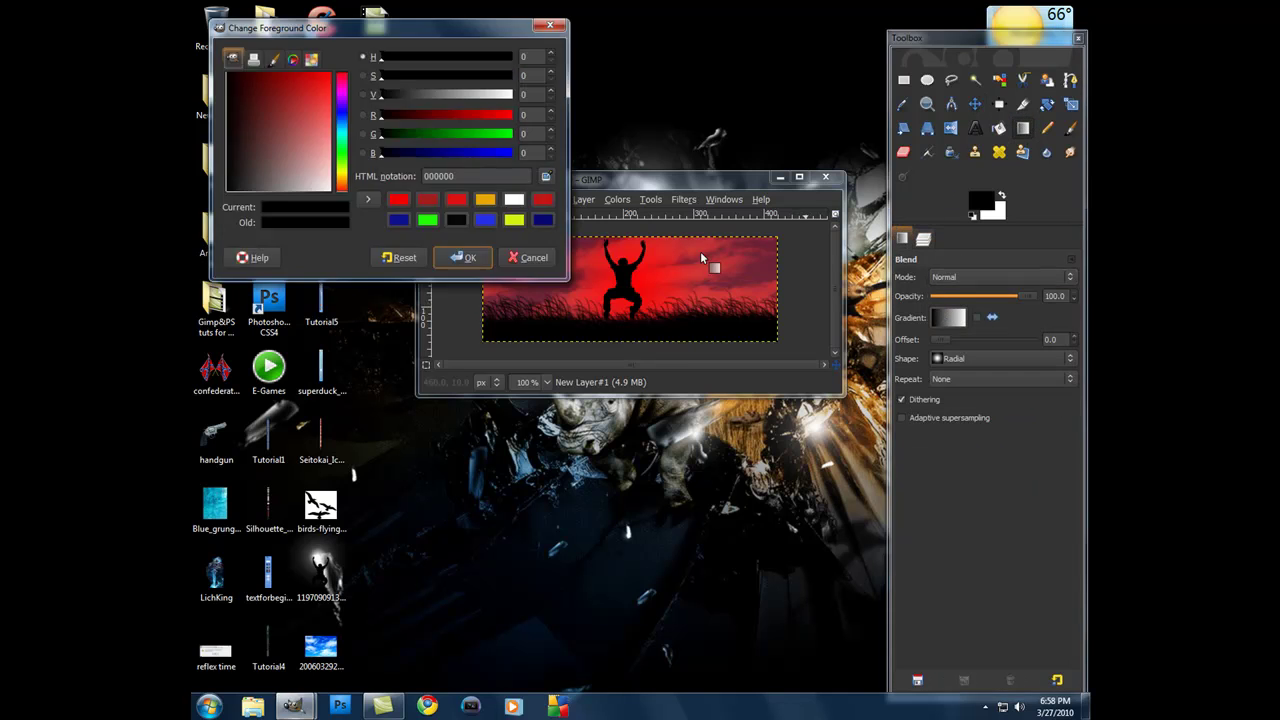
click(465, 203)
click(463, 257)
click(998, 215)
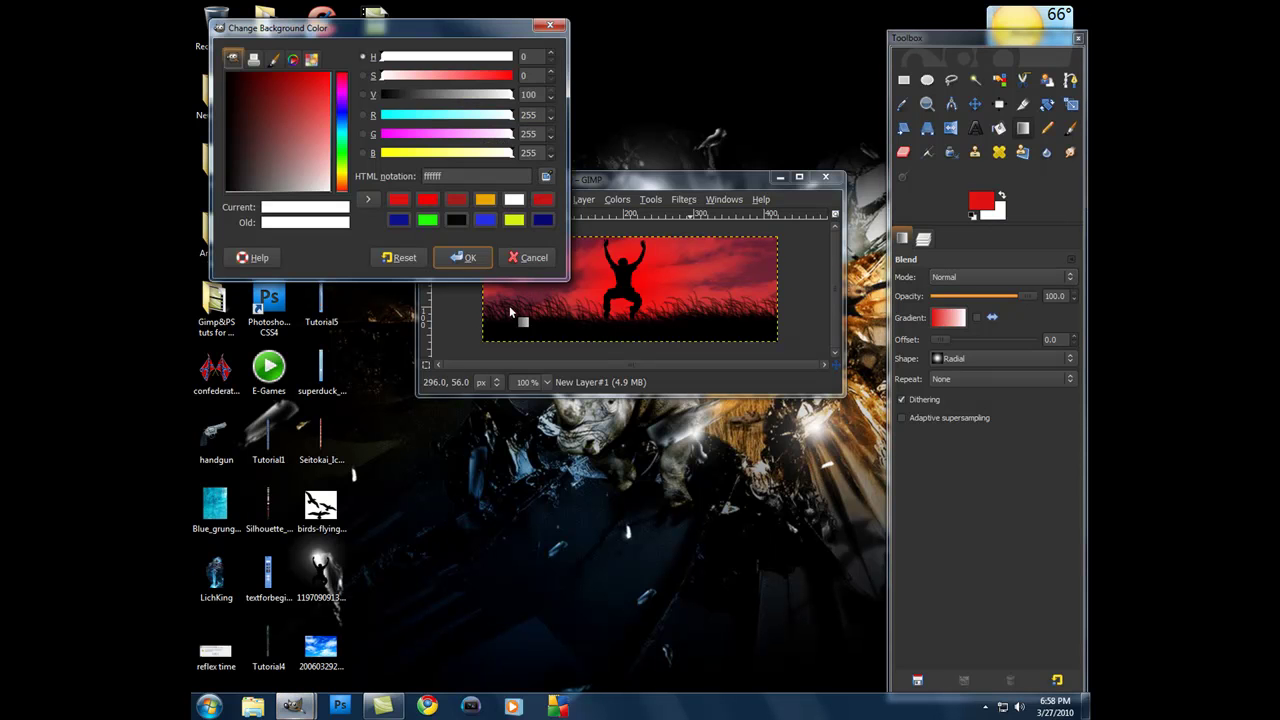
click(484, 199)
click(463, 257)
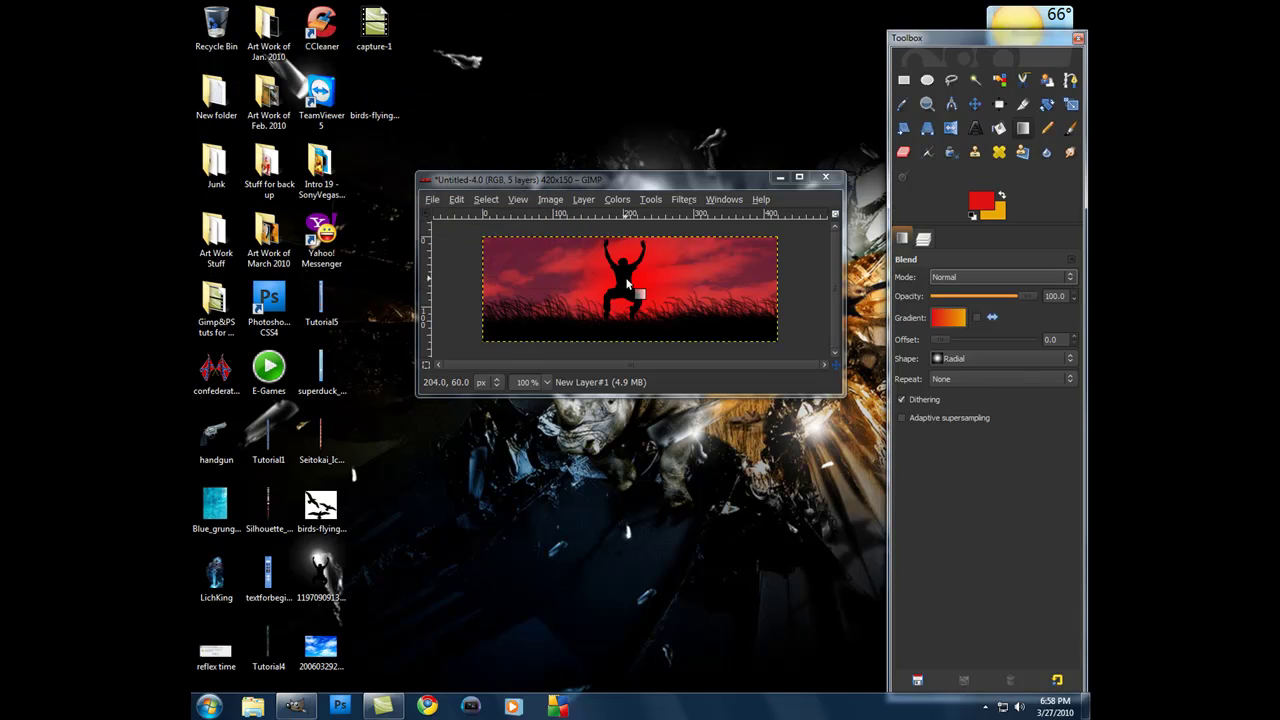
Draw a red-to-orange radial gradient from the figure's chest and set the layer mode to Color
drag(626, 277, 632, 358)
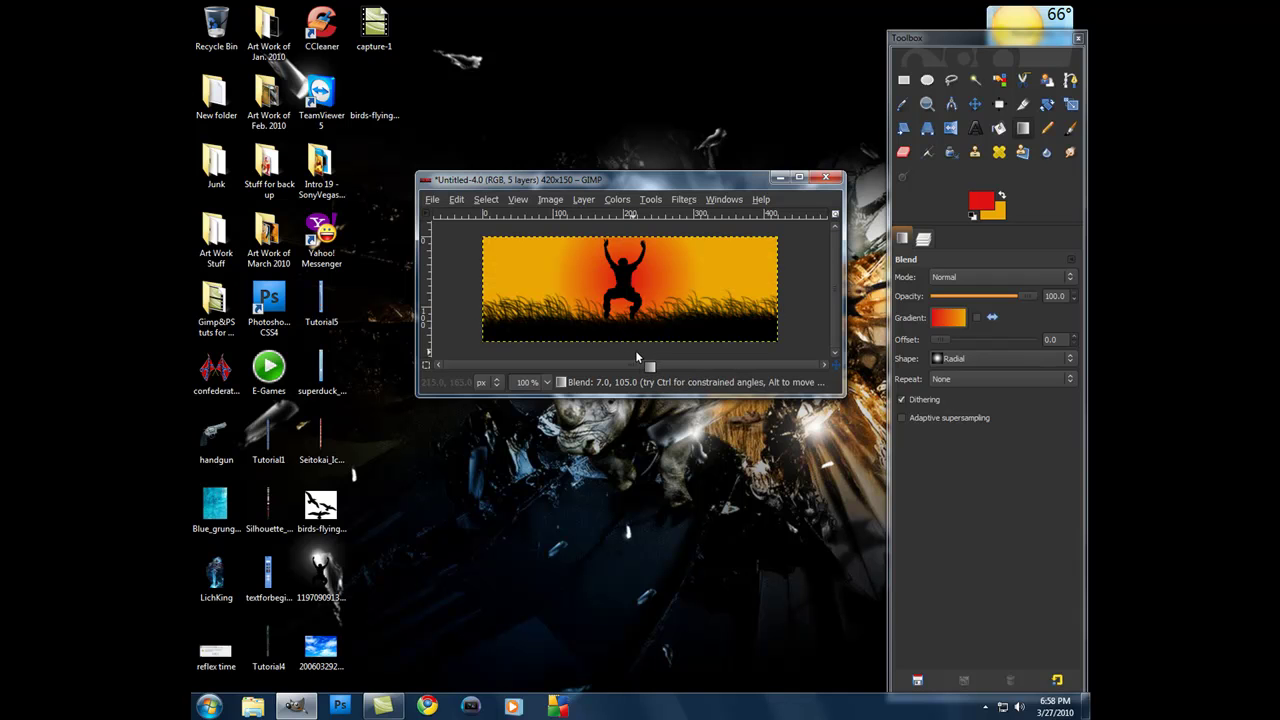
click(1017, 277)
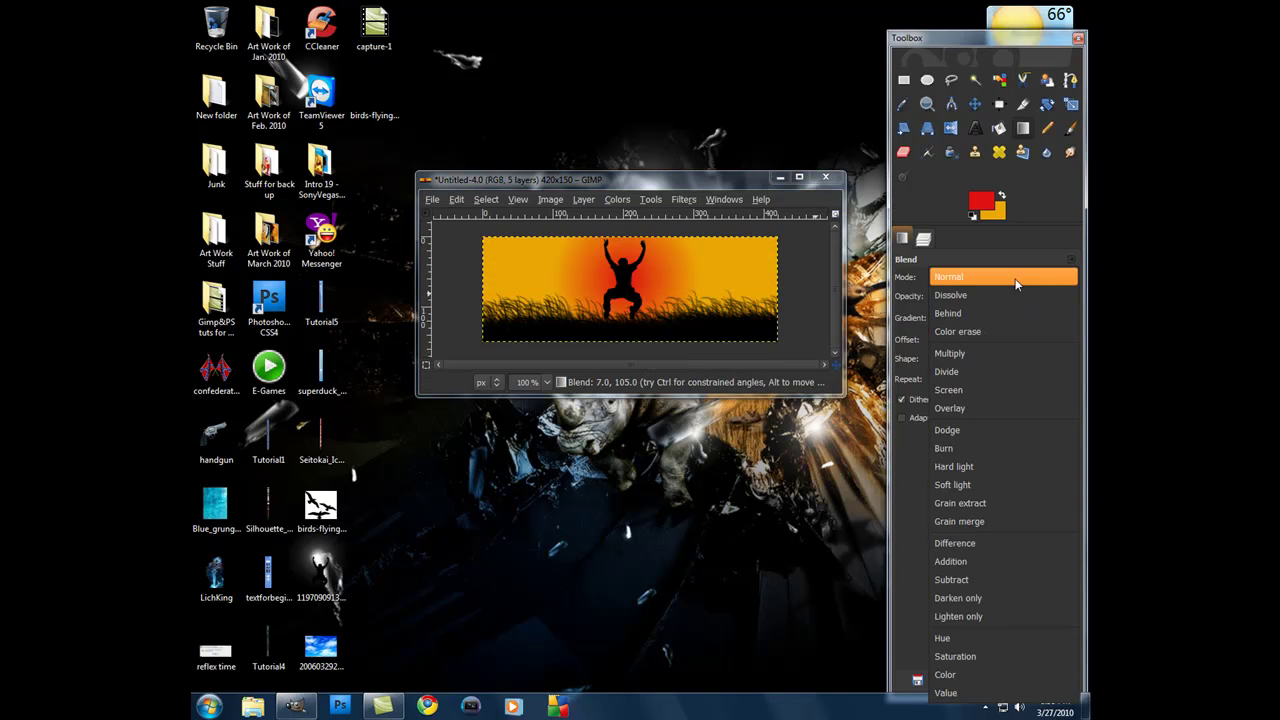
click(990, 408)
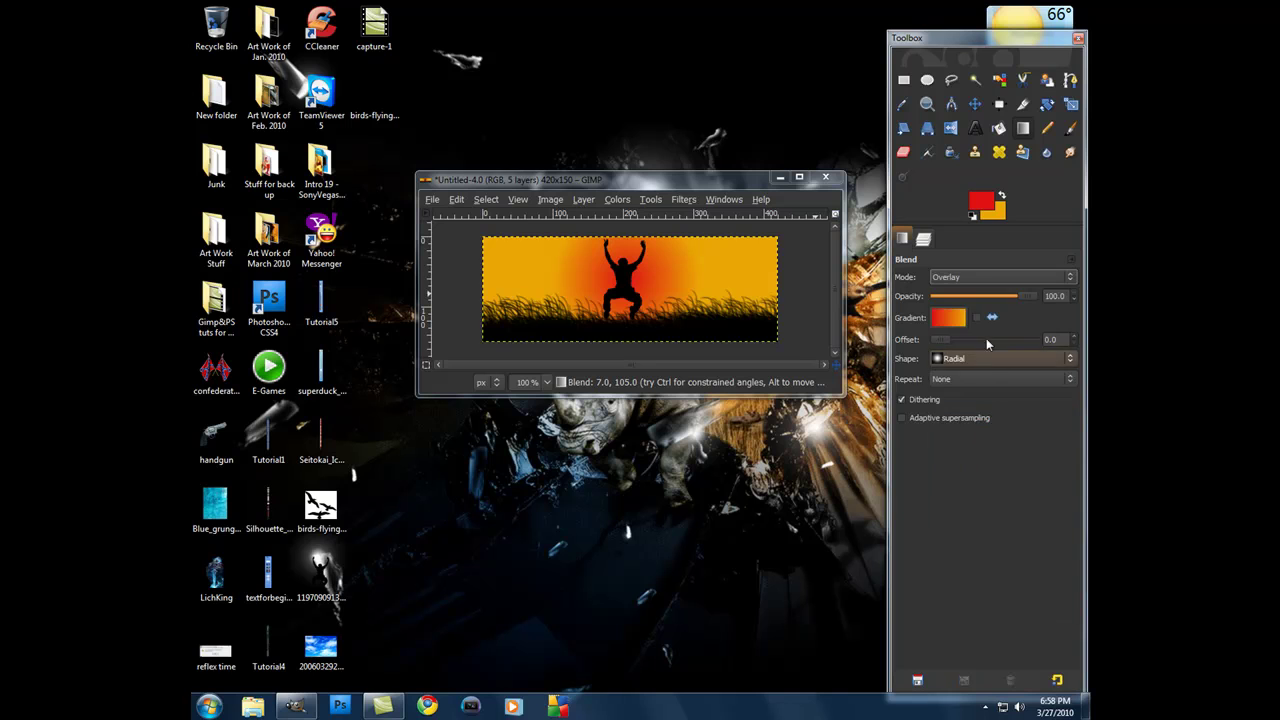
click(990, 277)
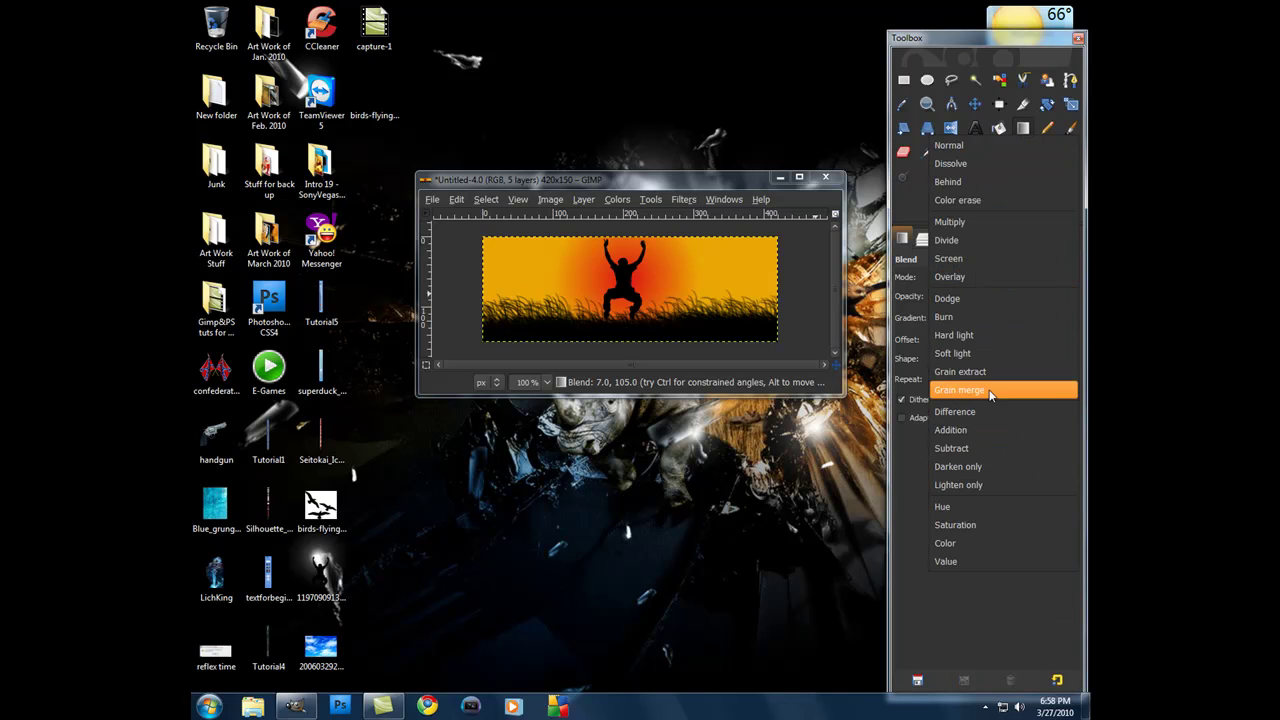
click(995, 543)
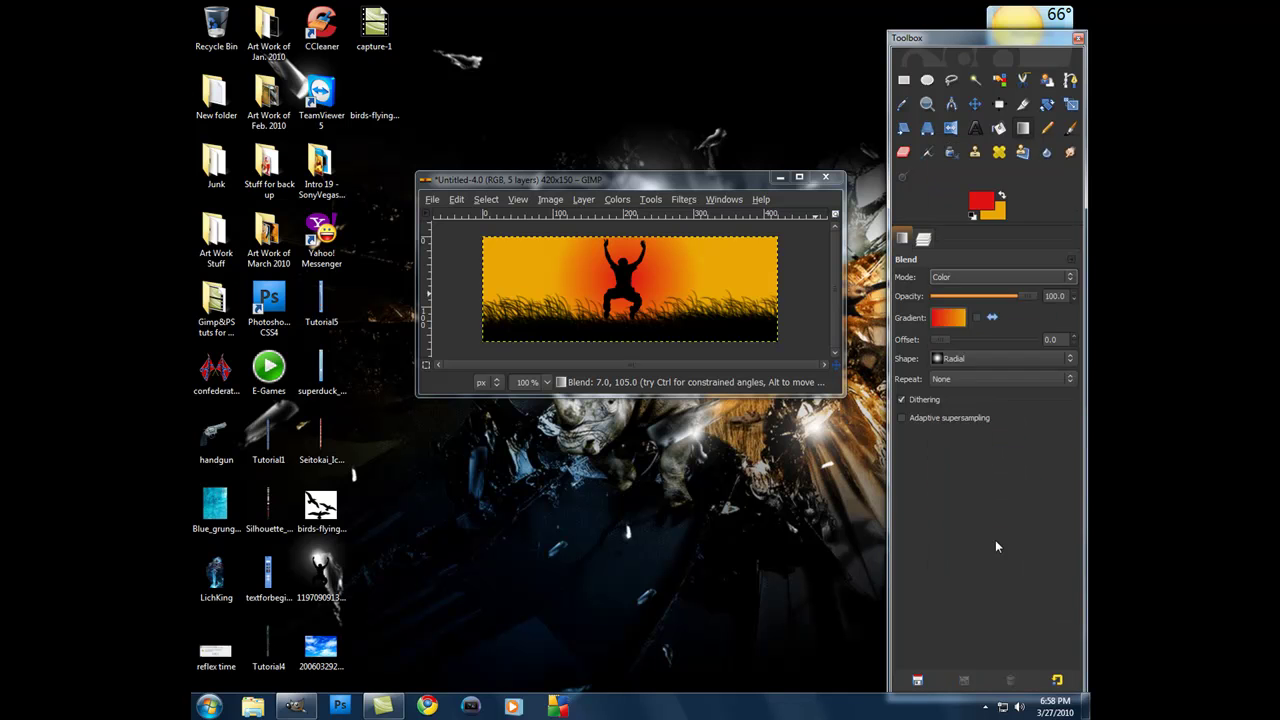
click(923, 239)
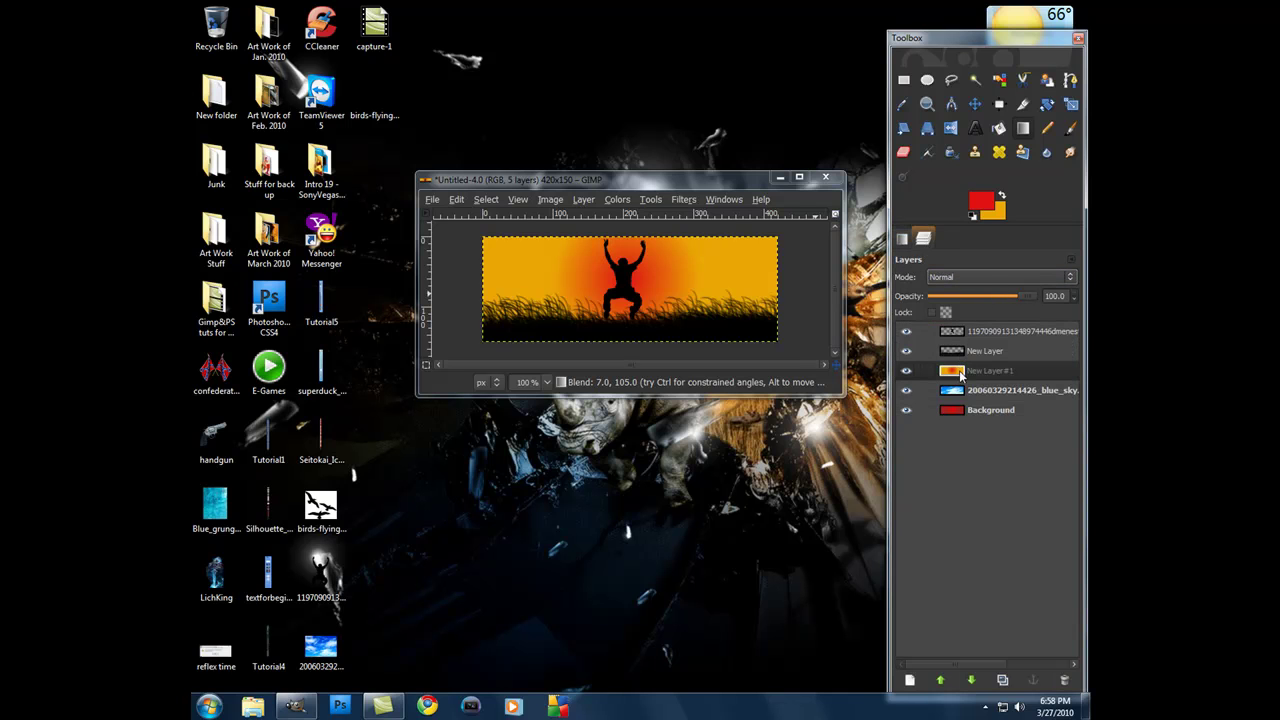
click(977, 277)
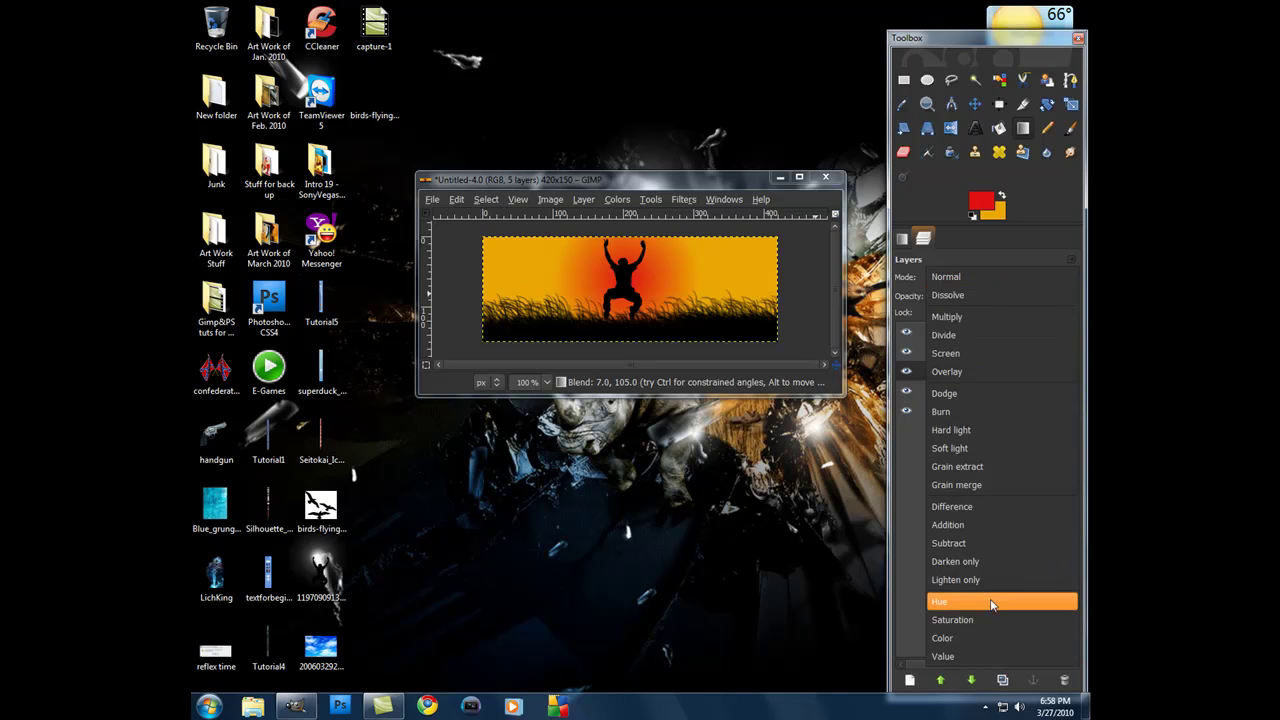
click(996, 638)
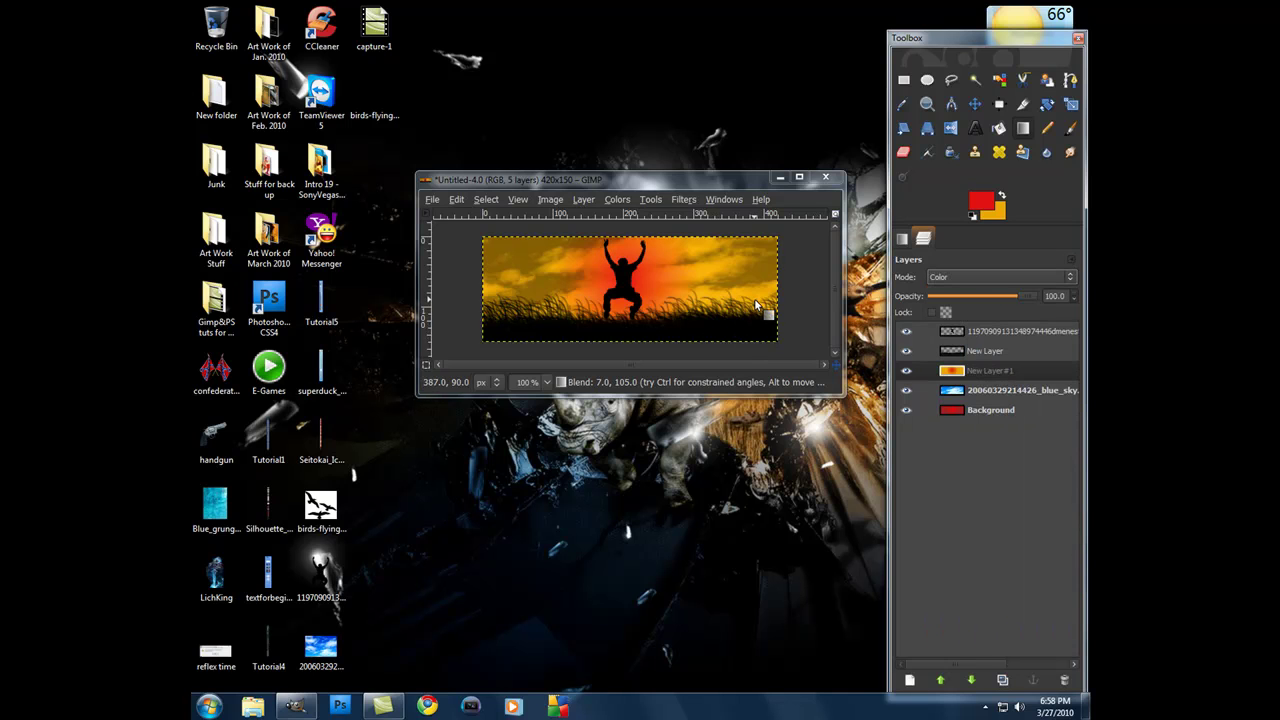
Undo the gradient fill and redraw it downward from the figure's chest
click(458, 199)
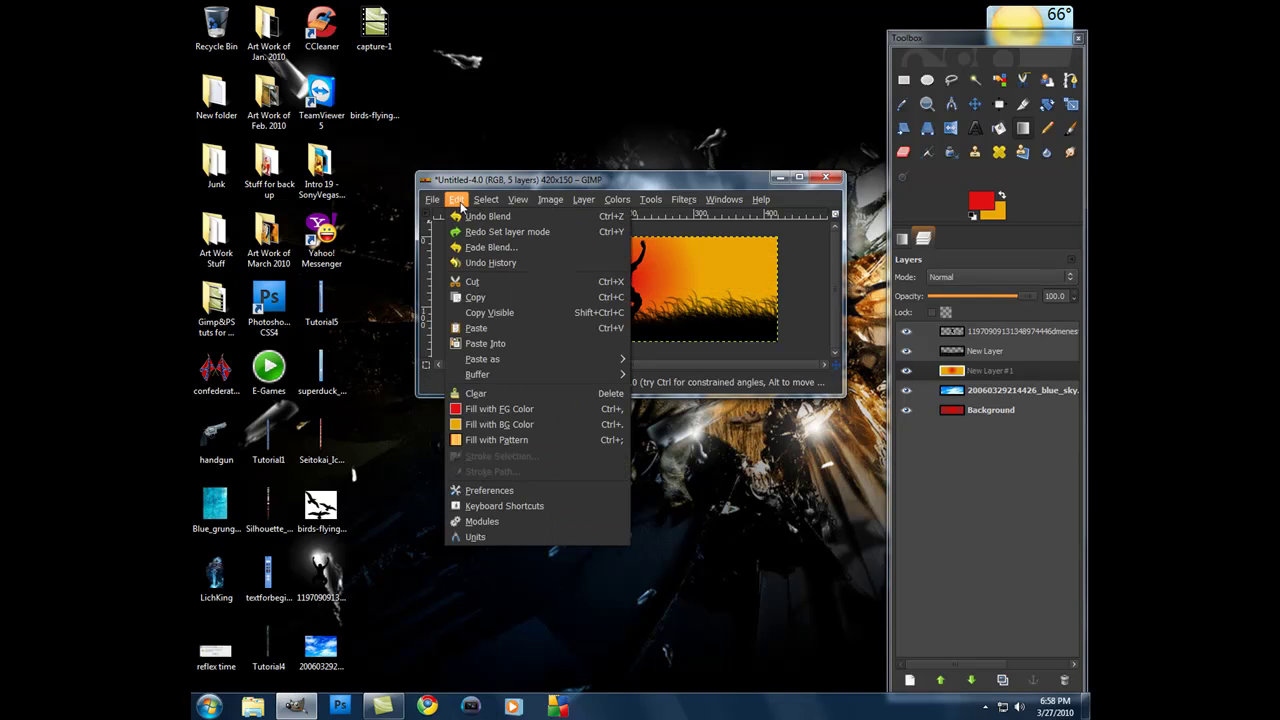
click(460, 216)
click(903, 239)
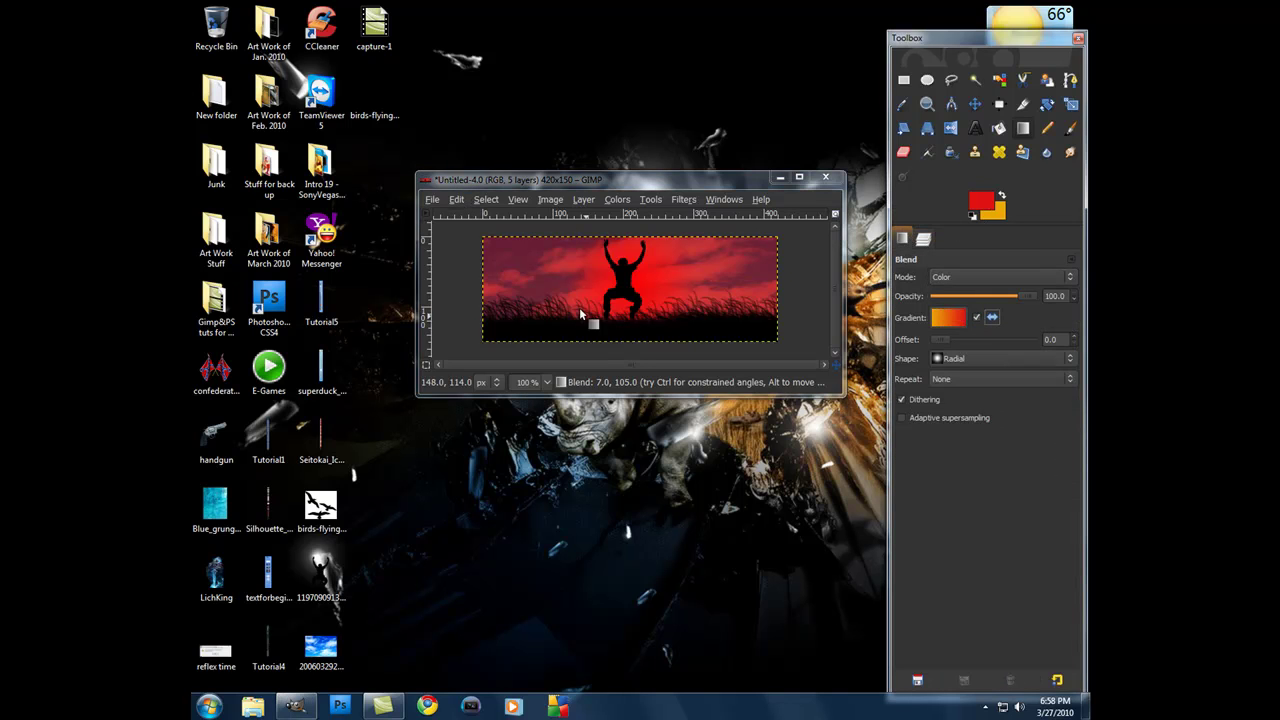
drag(624, 278, 631, 355)
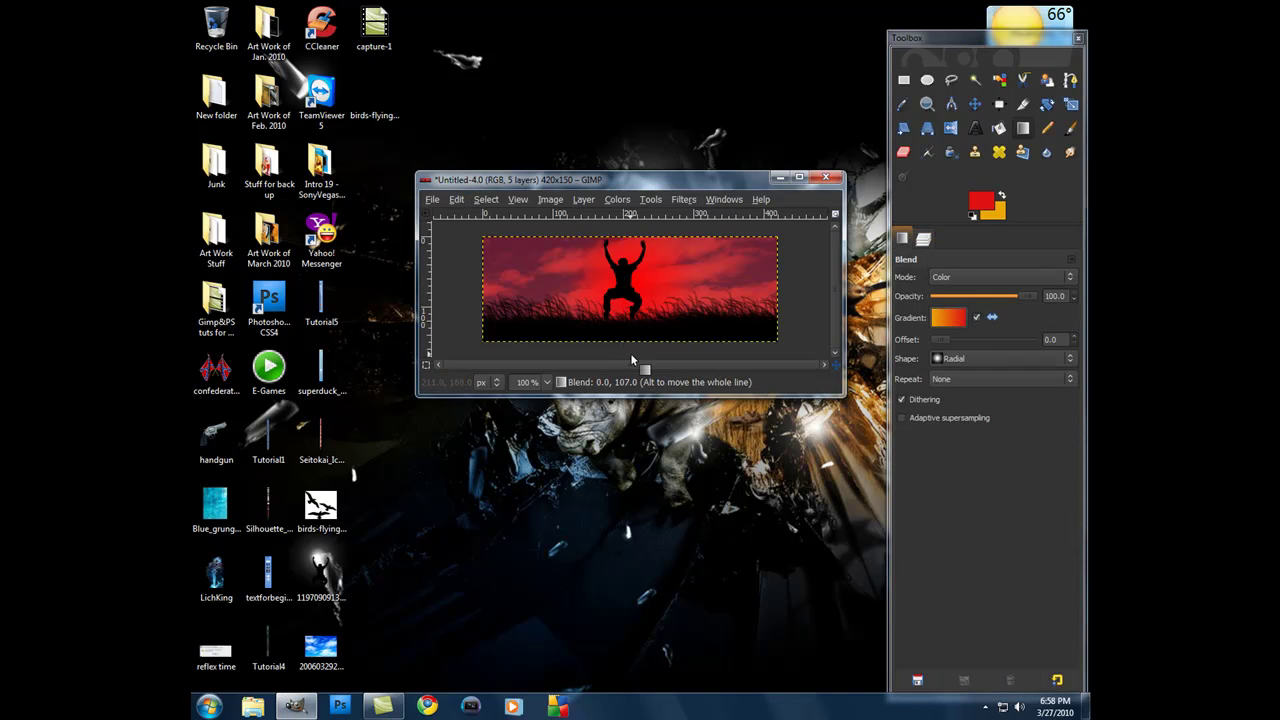
click(924, 240)
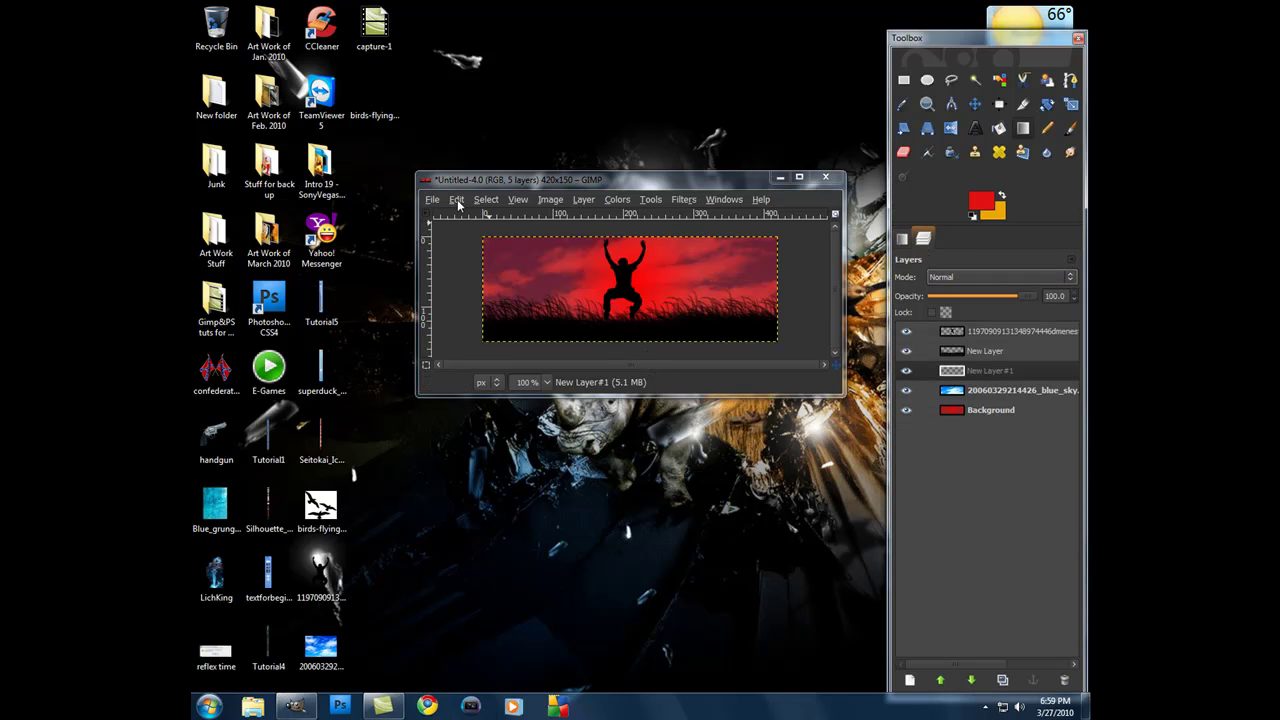
Set the gradient blend mode back to Normal and redraw the radial sunset gradient around the figure
click(456, 200)
click(897, 239)
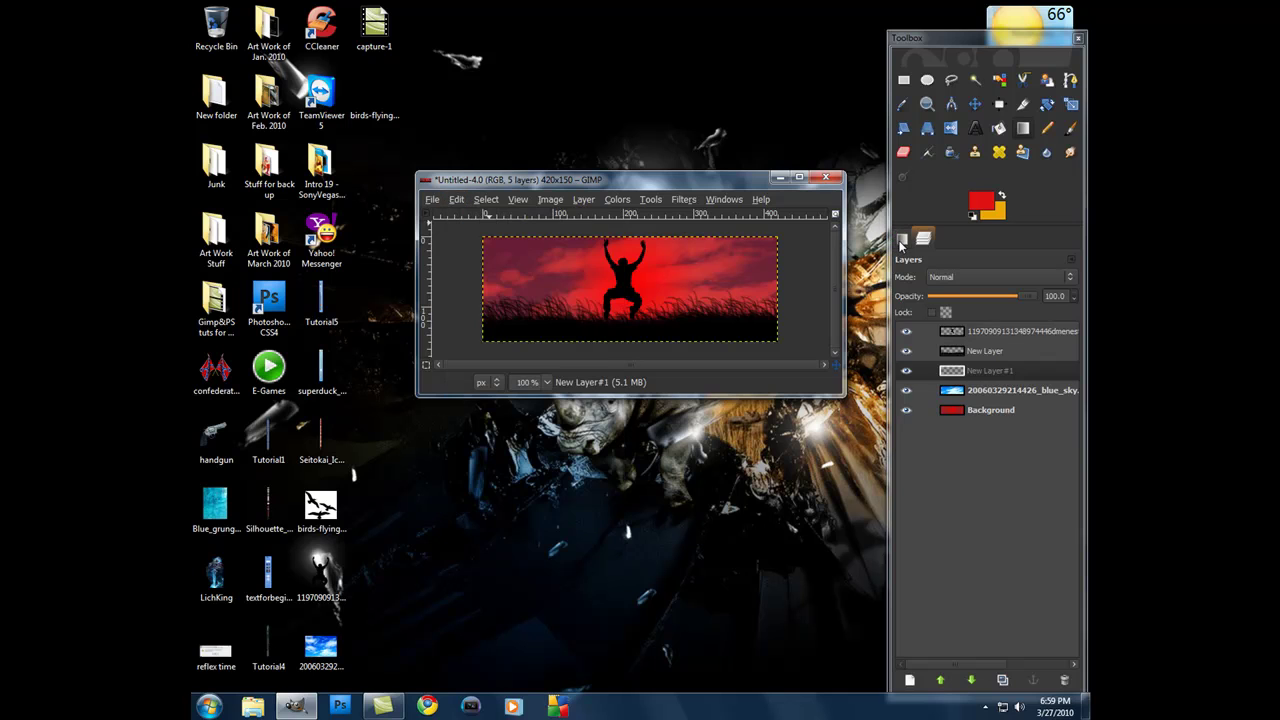
click(902, 240)
click(1000, 277)
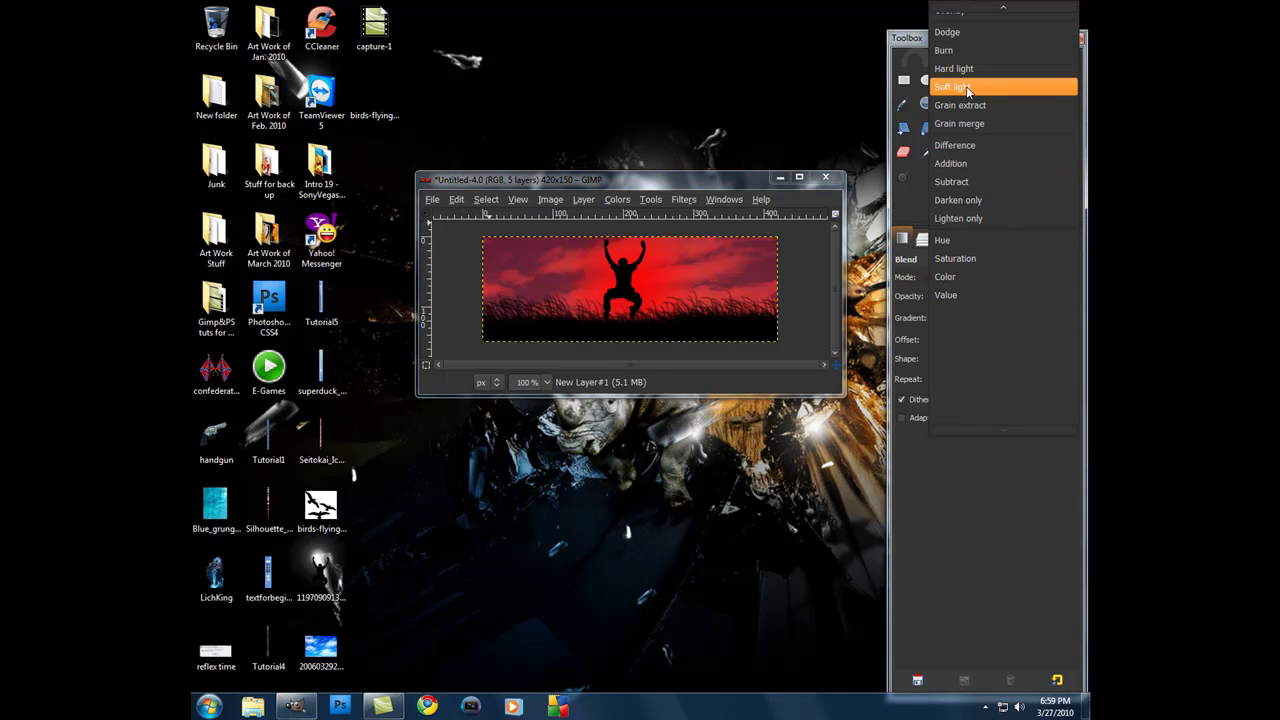
scroll(966, 86, up, 3)
scroll(966, 86, up, 3)
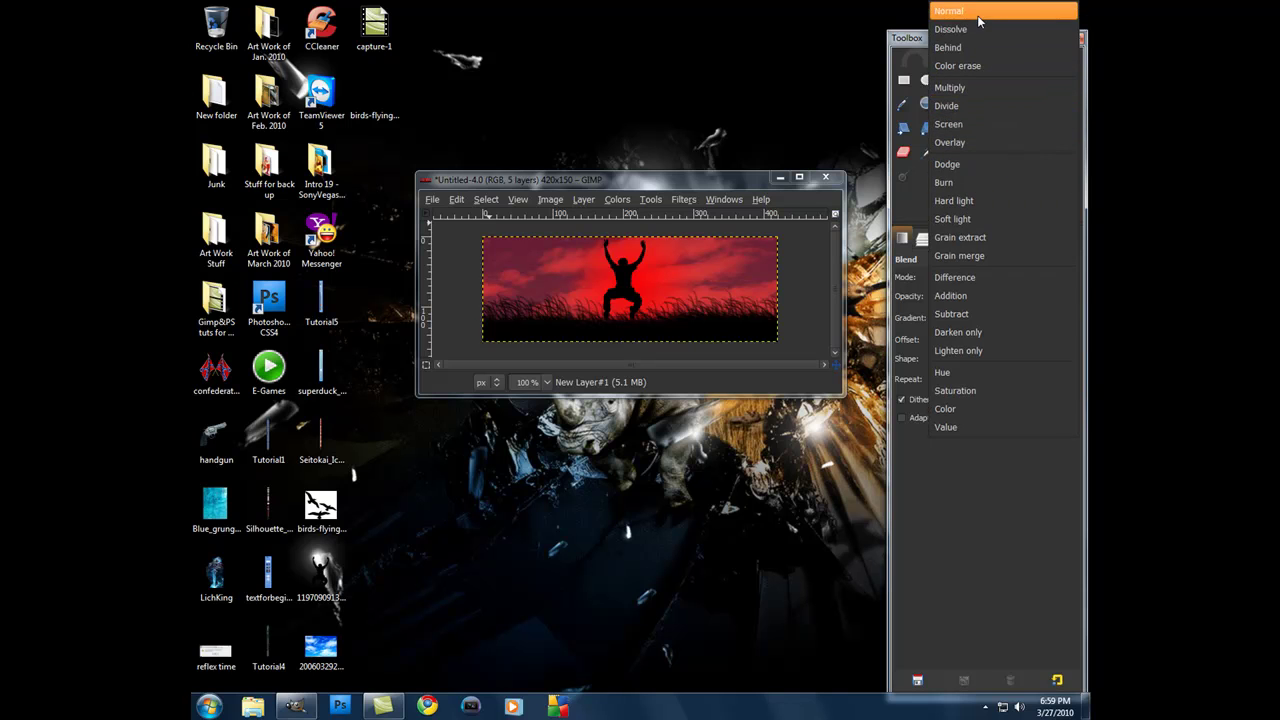
click(978, 18)
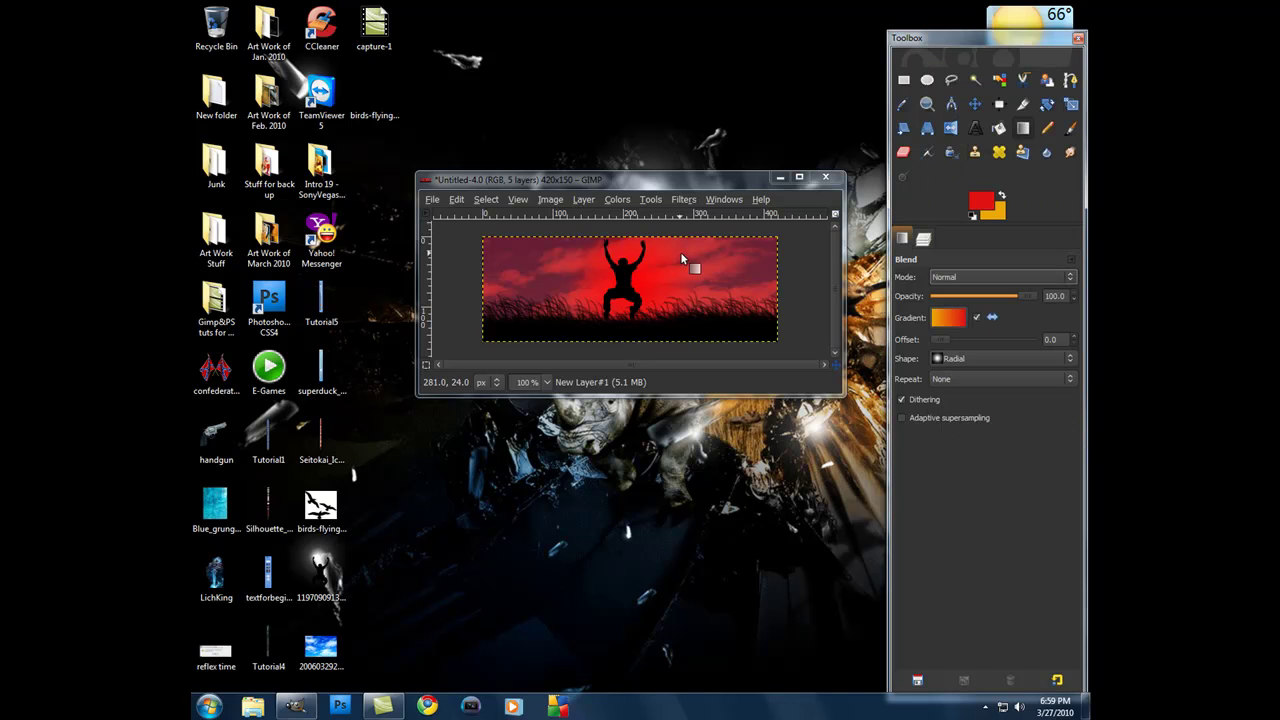
drag(629, 275, 631, 362)
Set the sunset layer to Color mode at 75 opacity, then add the flying-birds image as a layer
click(924, 240)
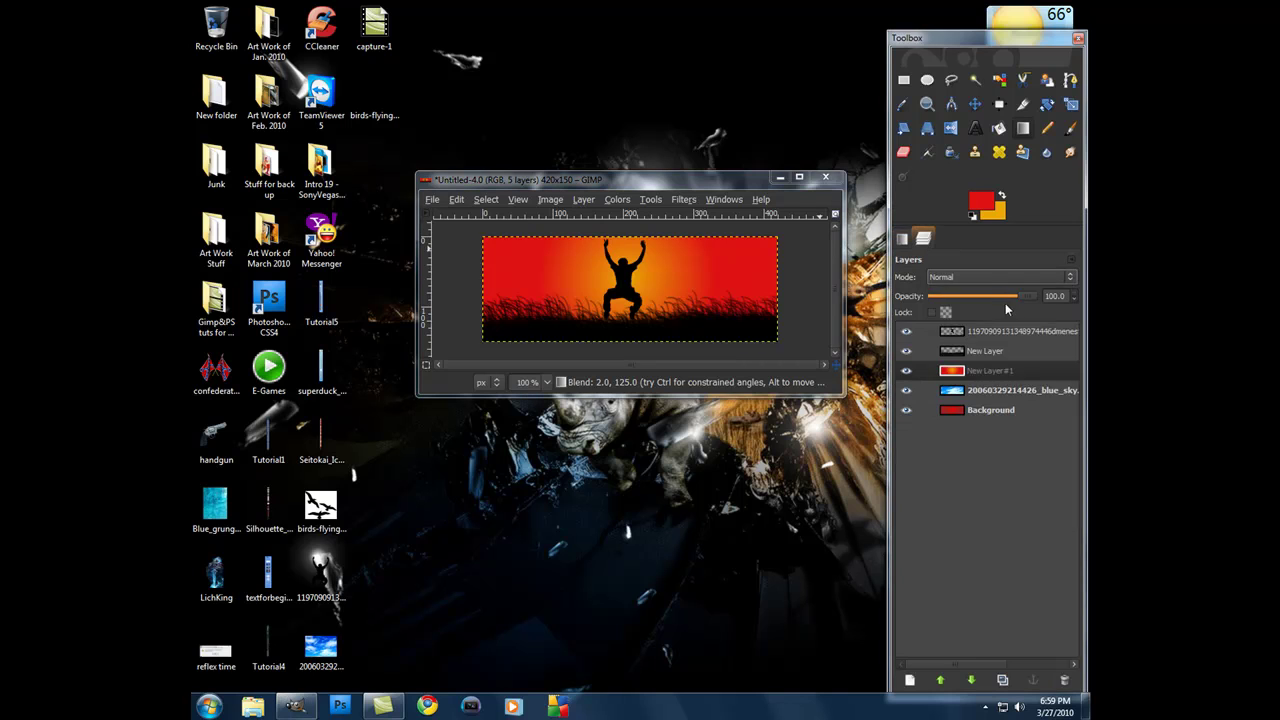
click(988, 275)
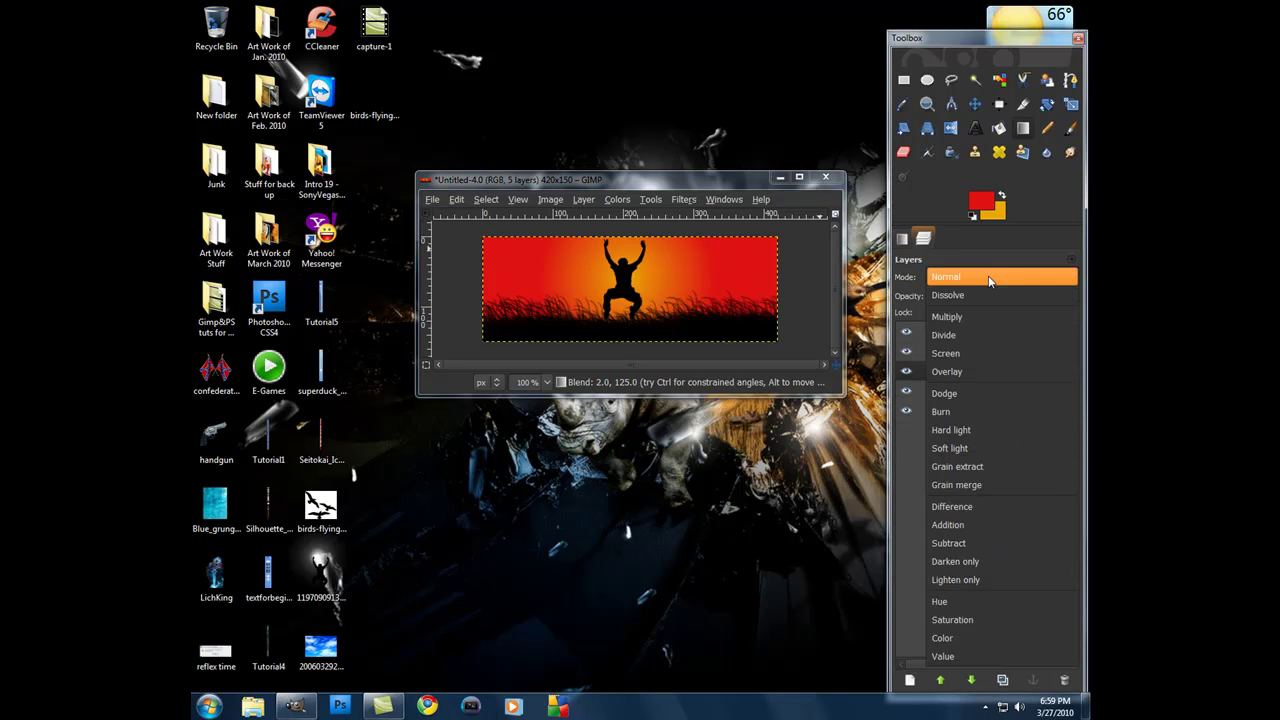
click(985, 638)
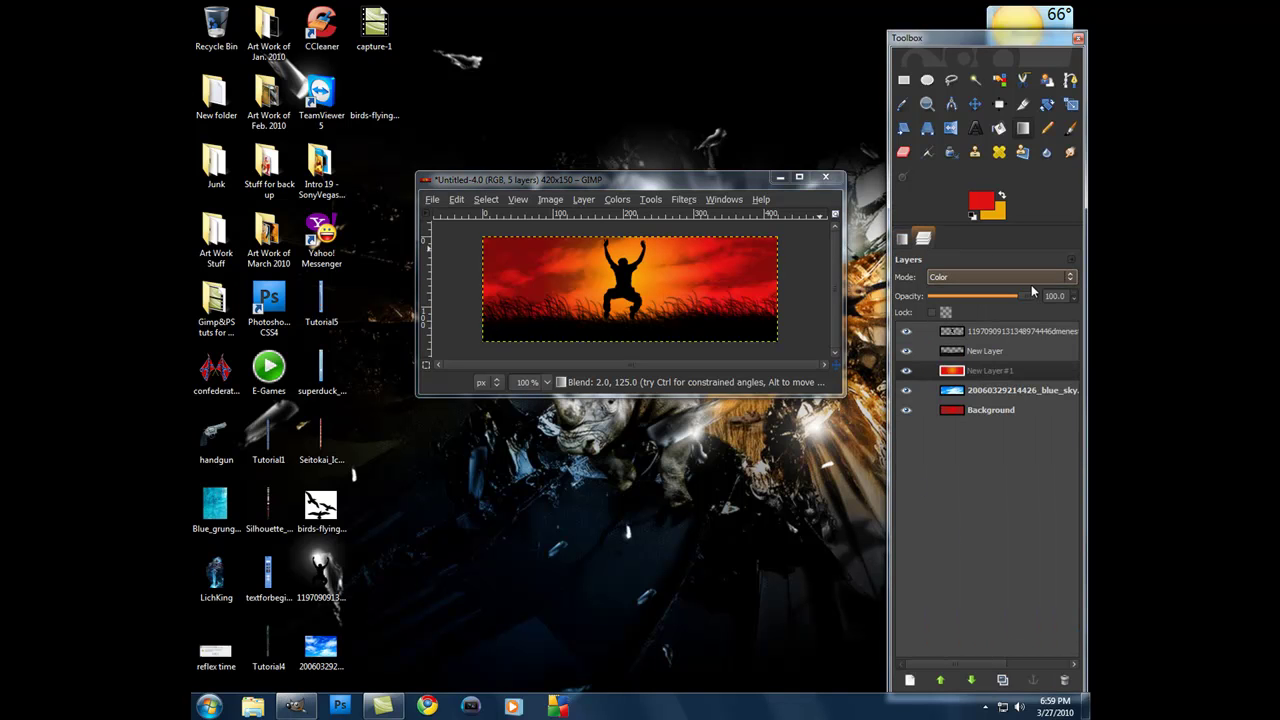
drag(1030, 295, 1001, 297)
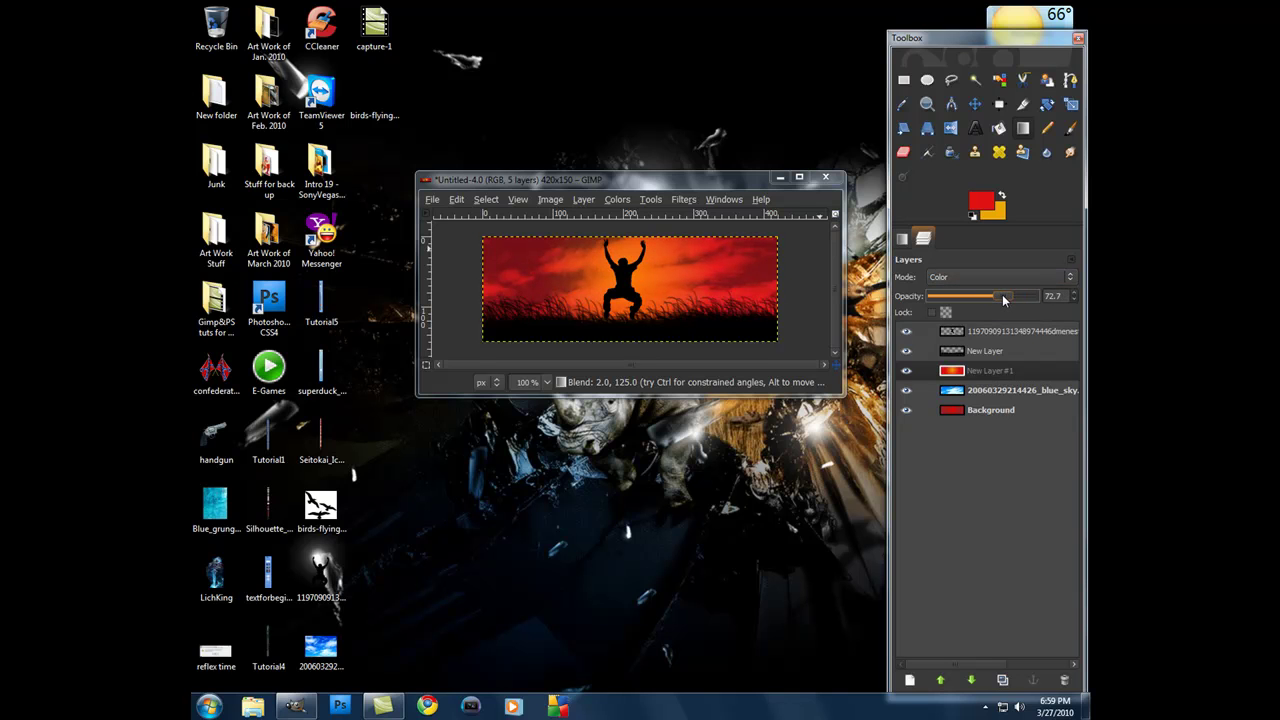
drag(1004, 294, 1006, 294)
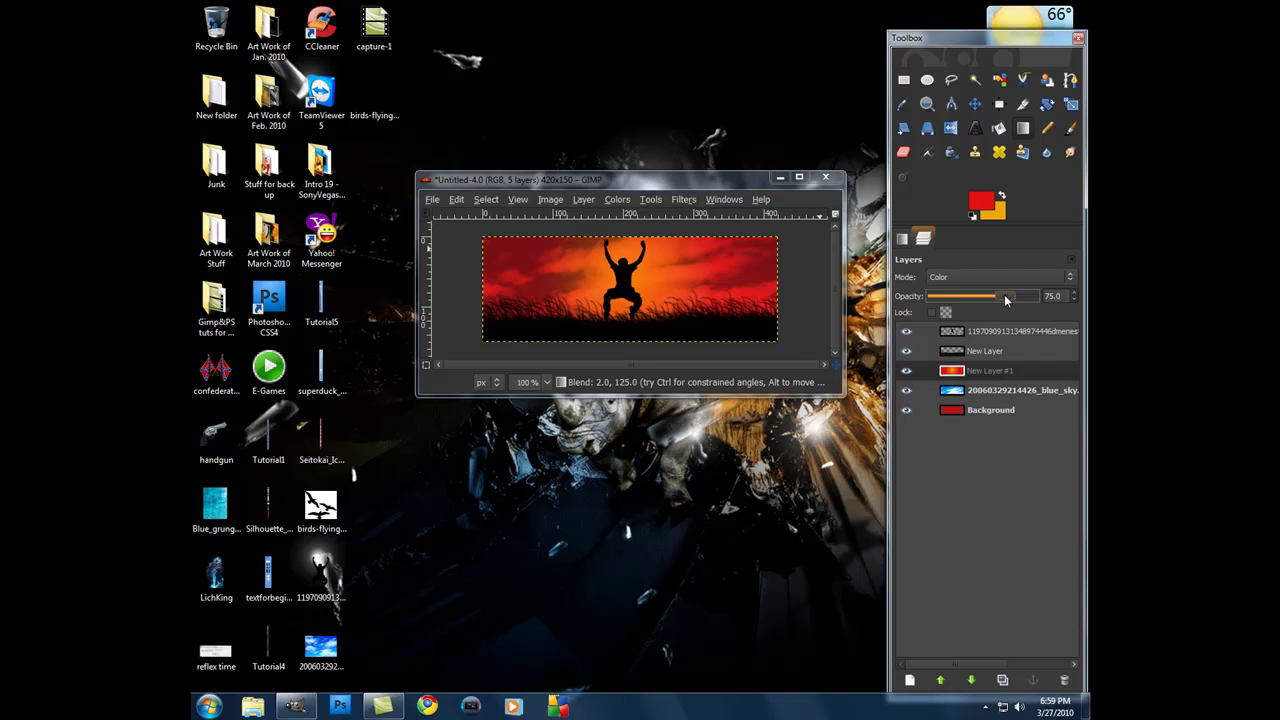
click(912, 371)
click(907, 371)
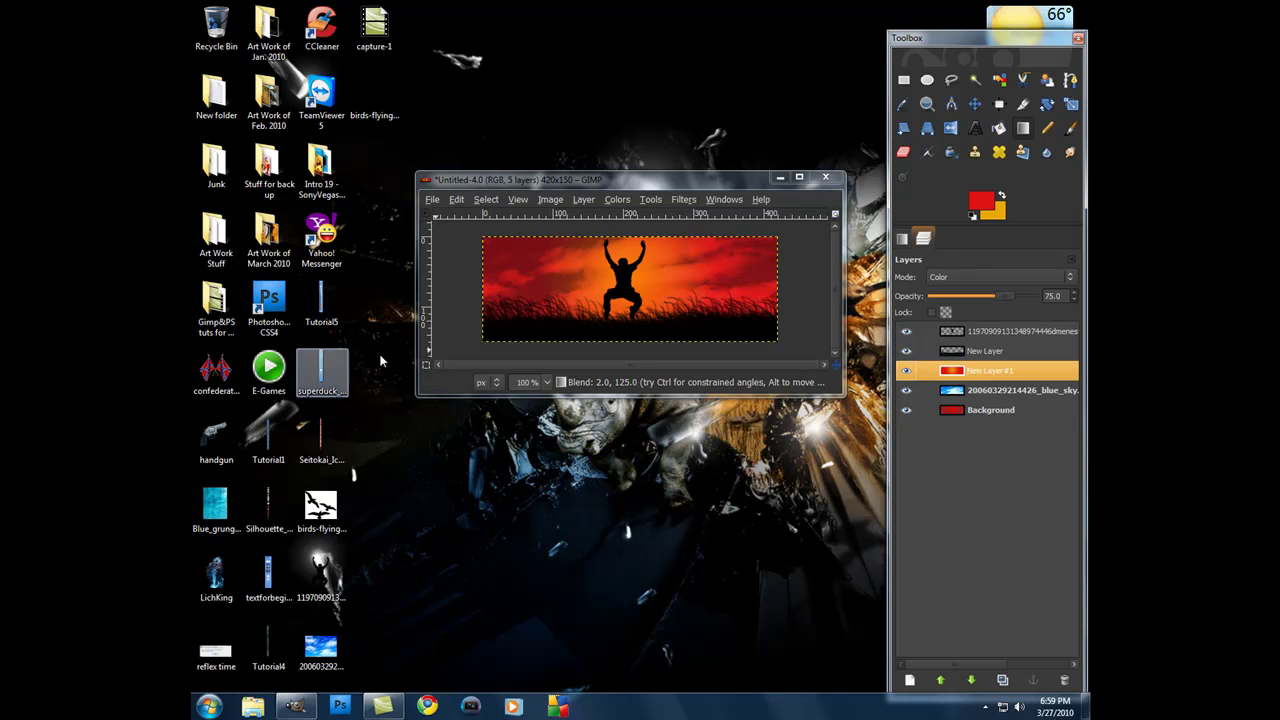
drag(675, 272, 680, 278)
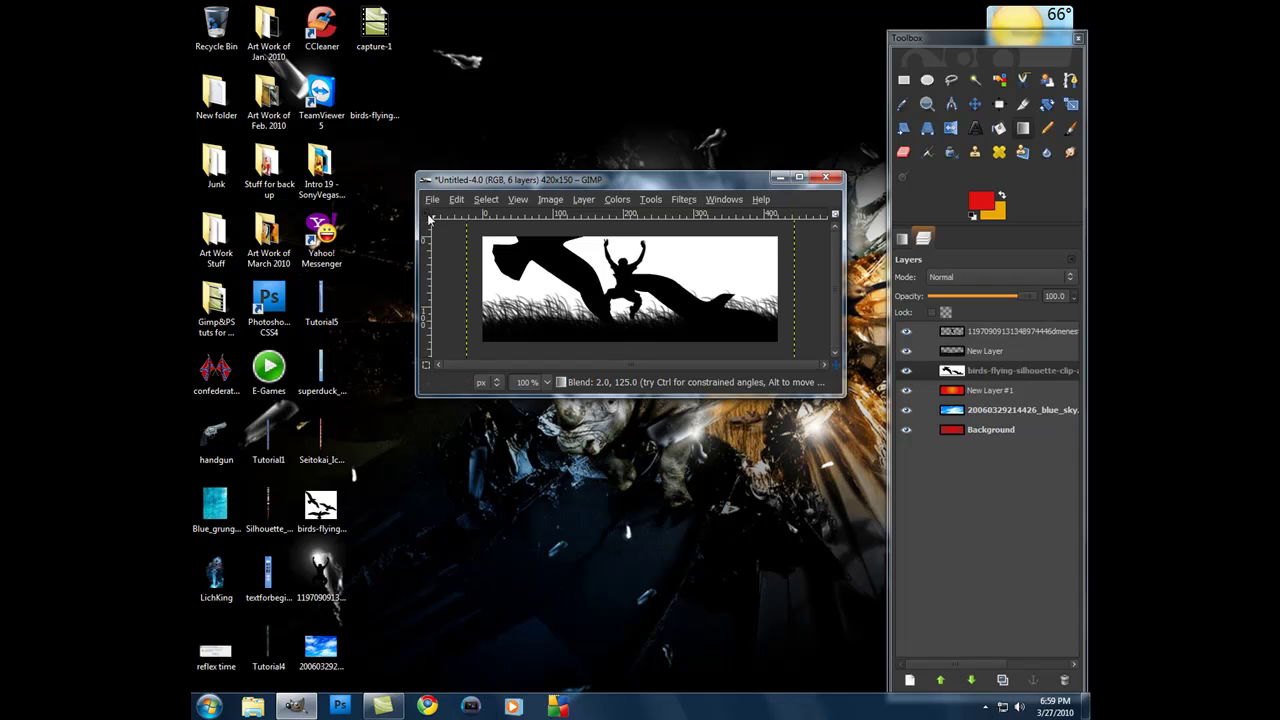
Scale the birds layer down to 148x131 and move it toward the banner's top-right
click(456, 199)
click(457, 215)
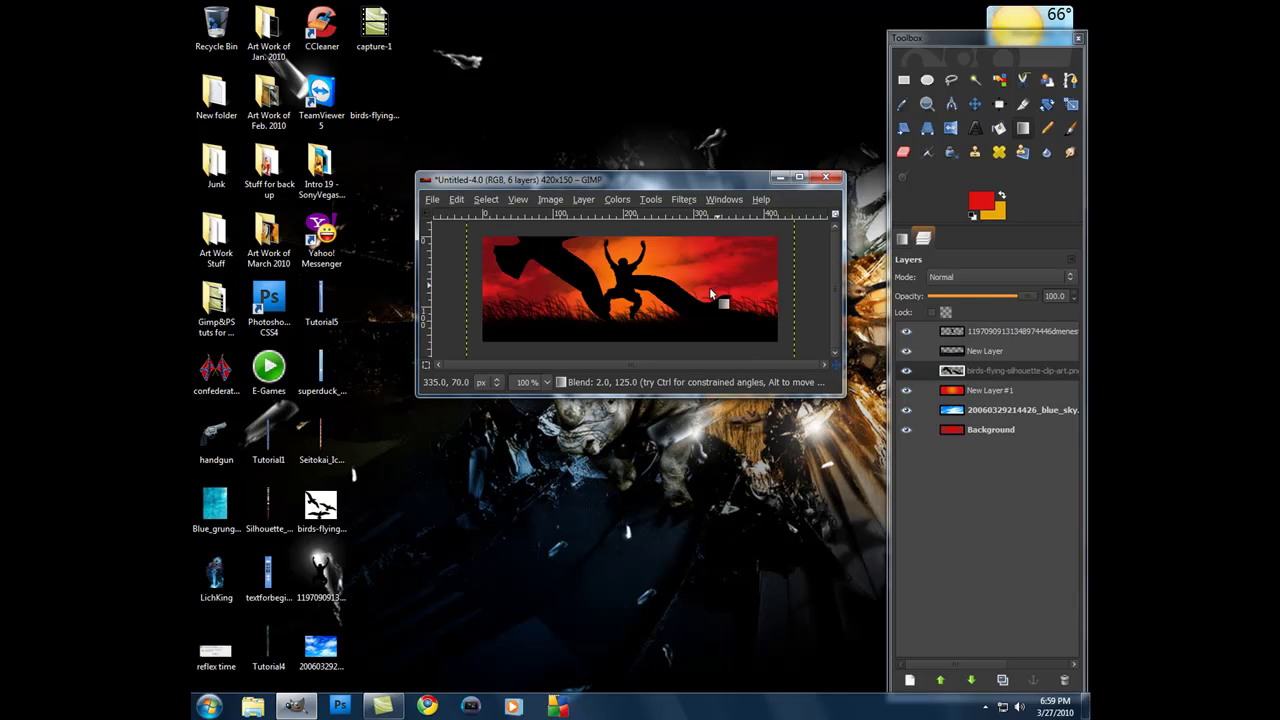
click(1071, 103)
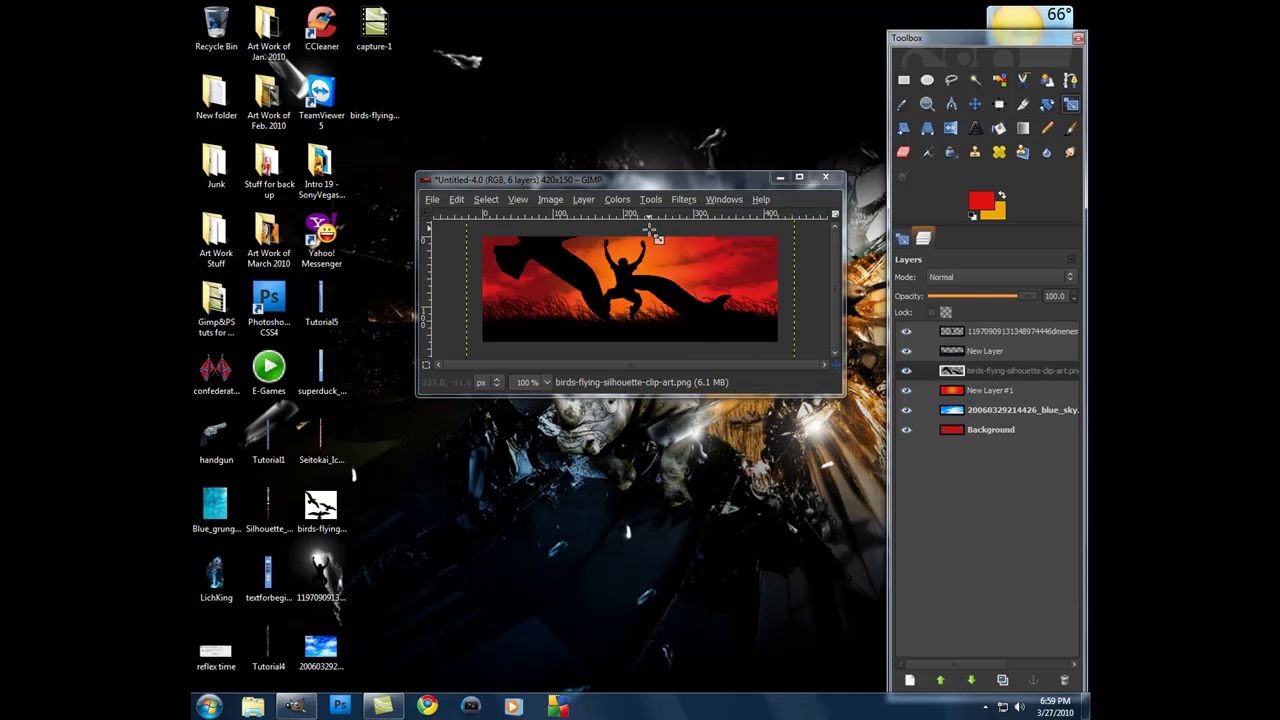
click(632, 313)
drag(632, 313, 836, 455)
click(466, 236)
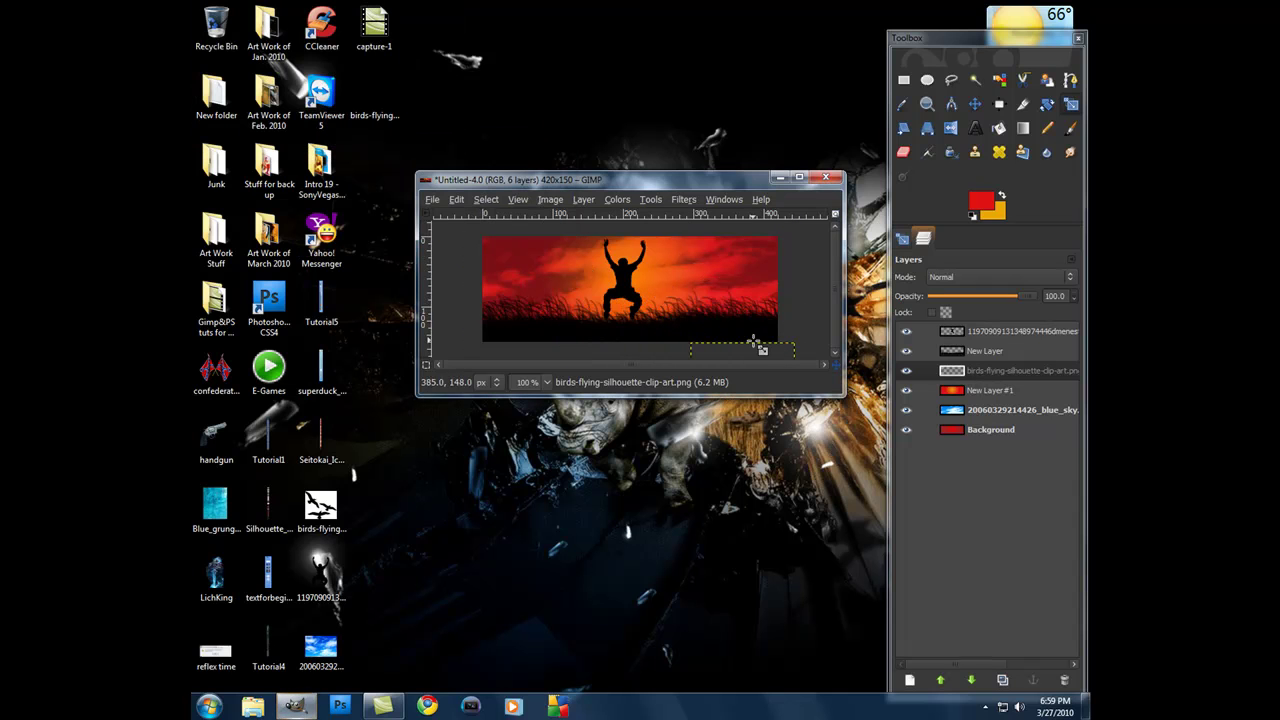
click(975, 105)
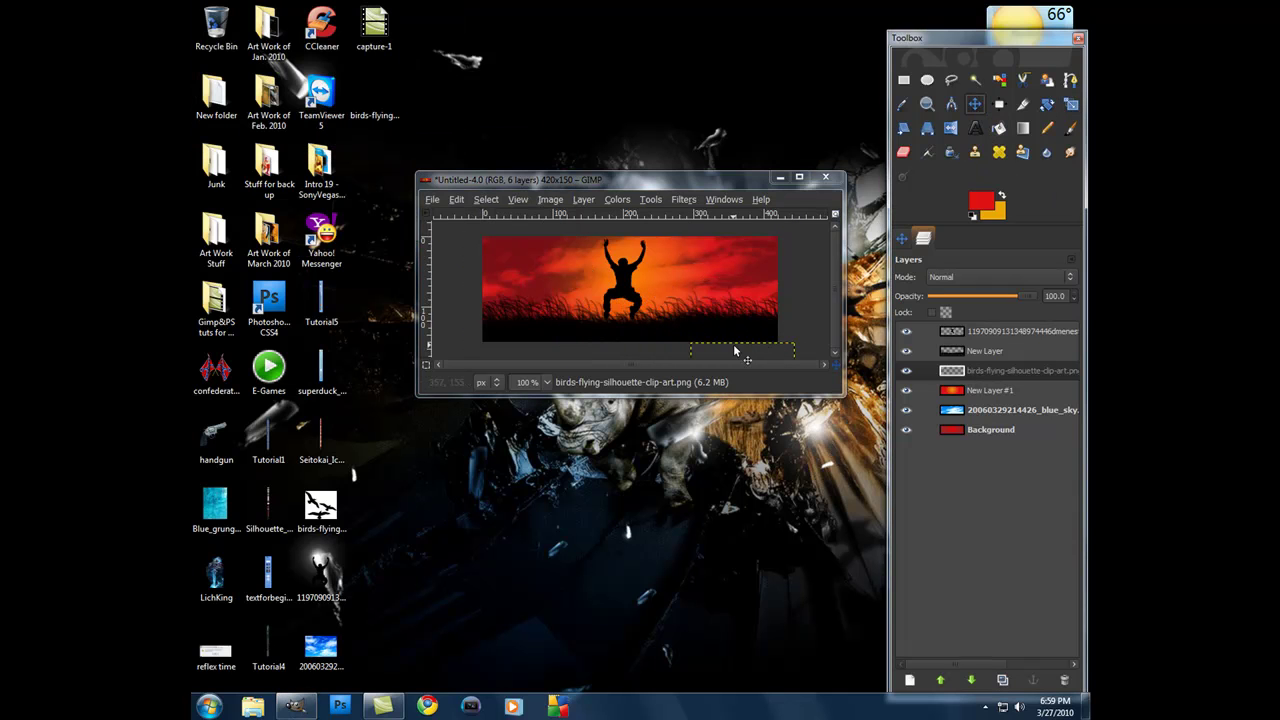
drag(733, 344, 723, 221)
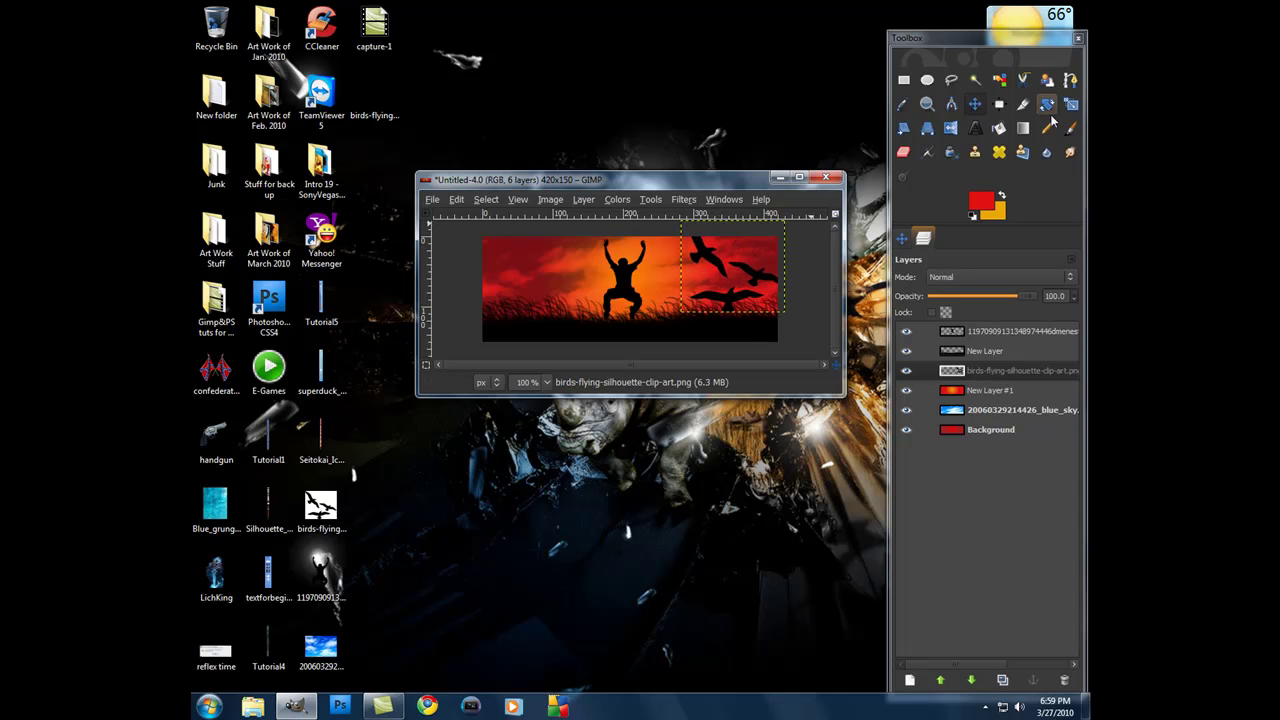
Shrink the birds further to about 83×73 and settle them in the upper-right sky
click(1071, 104)
click(724, 257)
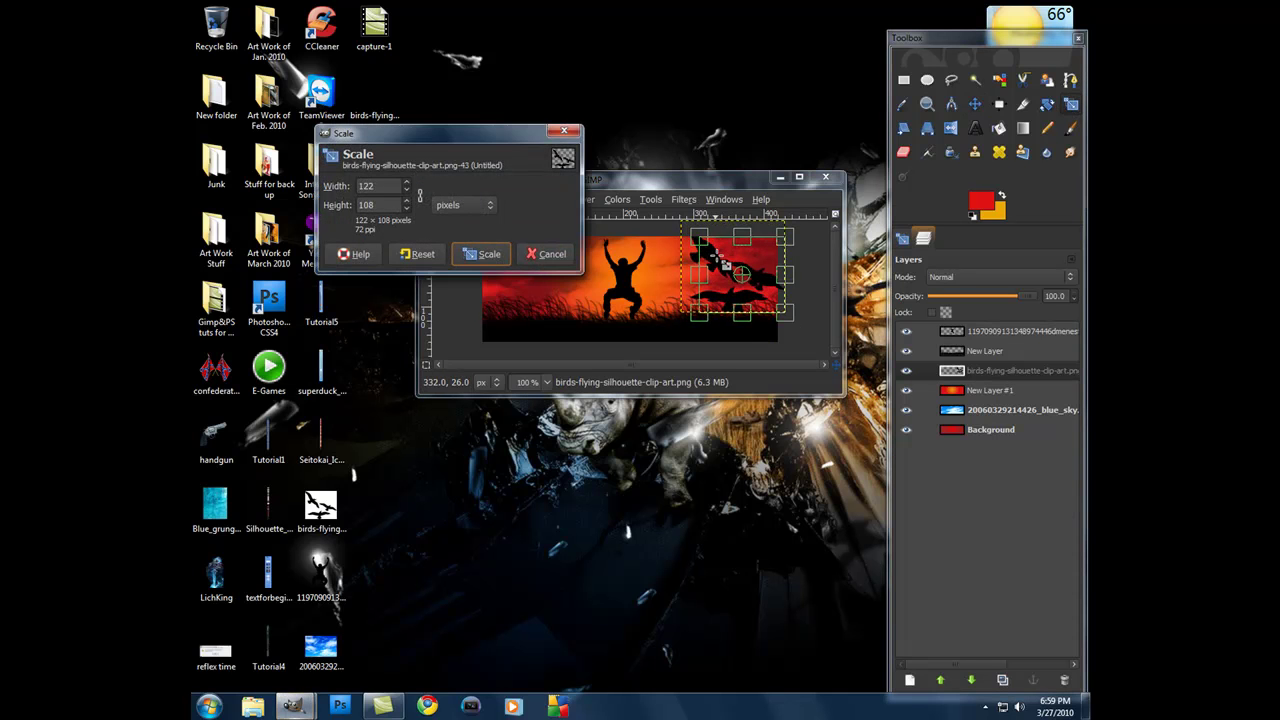
click(489, 254)
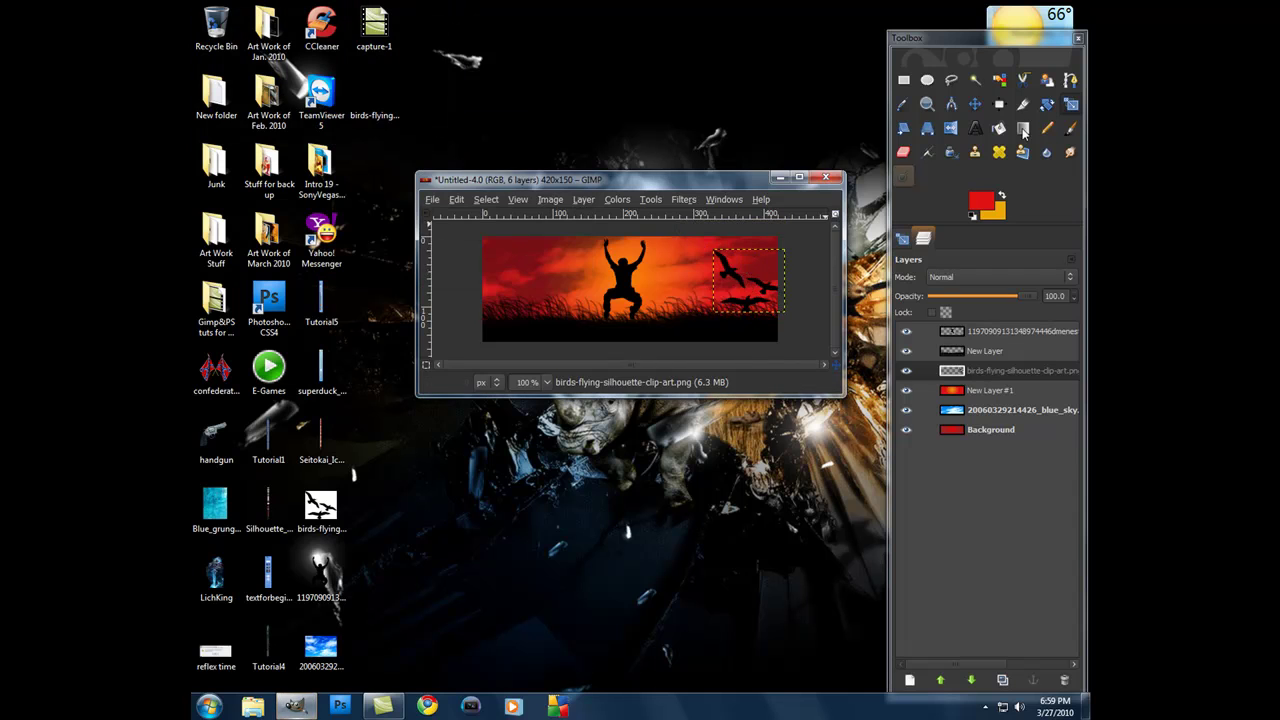
click(975, 105)
drag(748, 288, 737, 262)
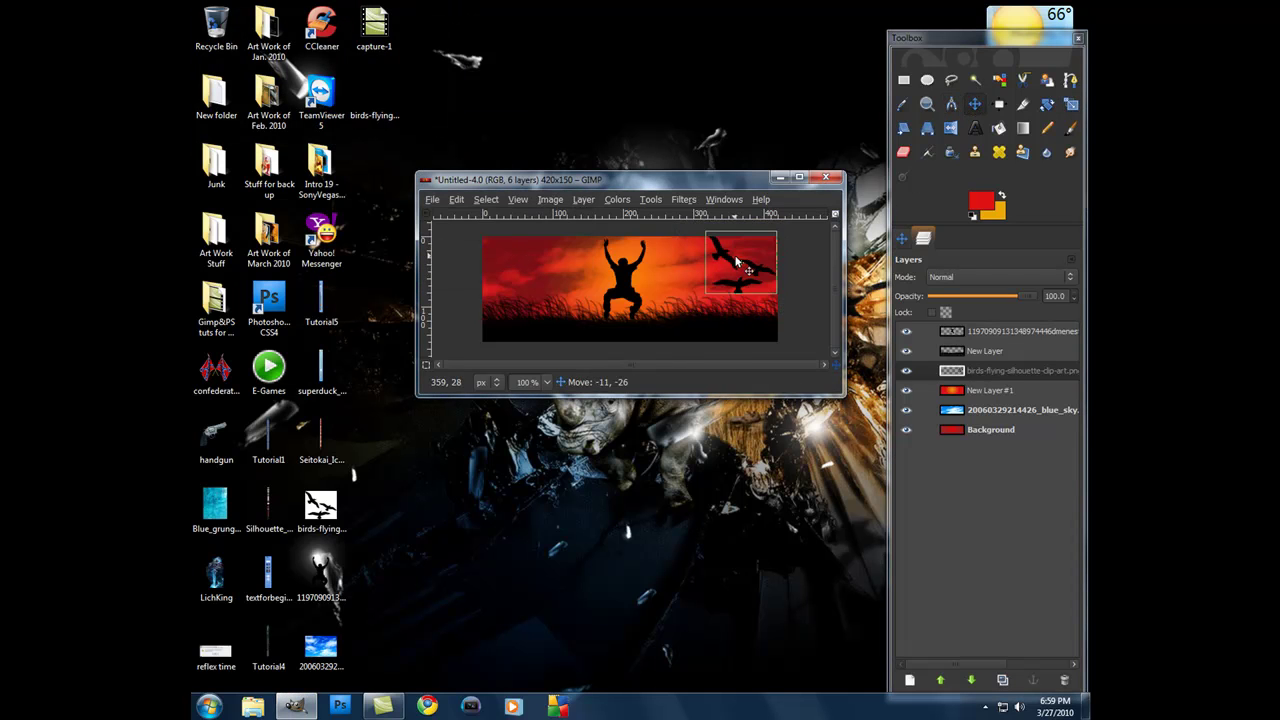
click(1070, 104)
drag(730, 238, 744, 246)
click(560, 270)
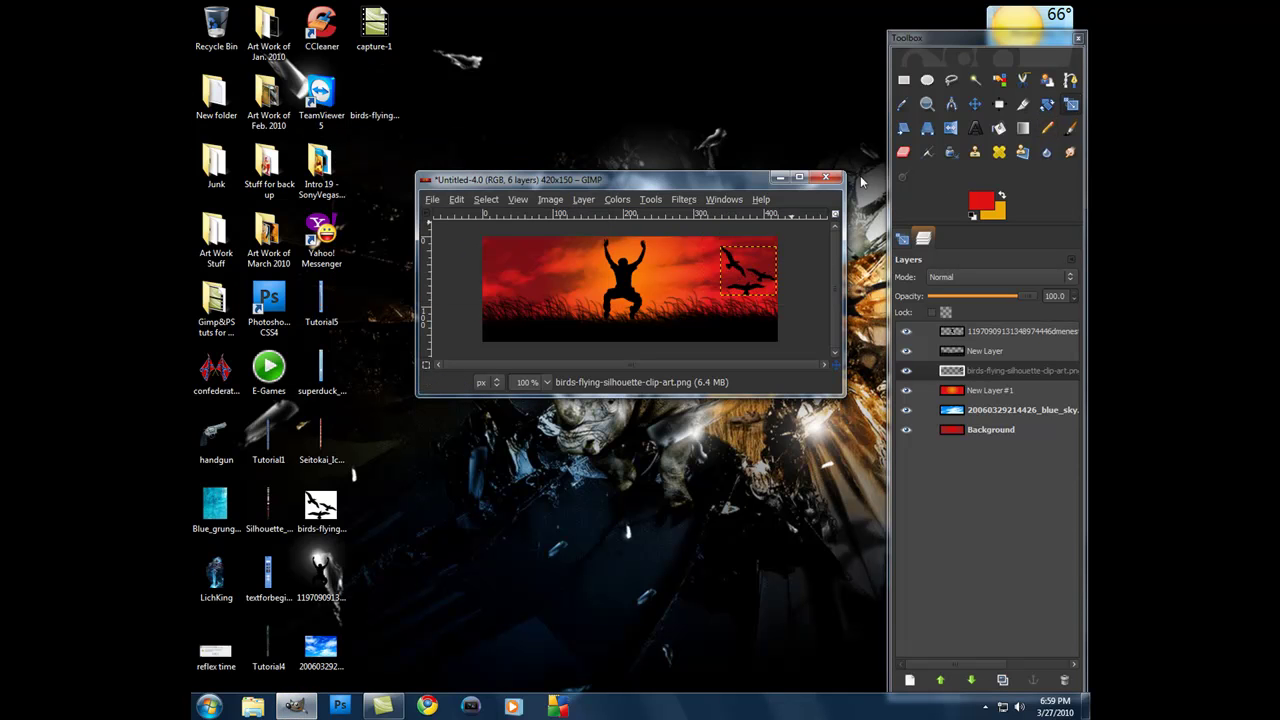
click(975, 104)
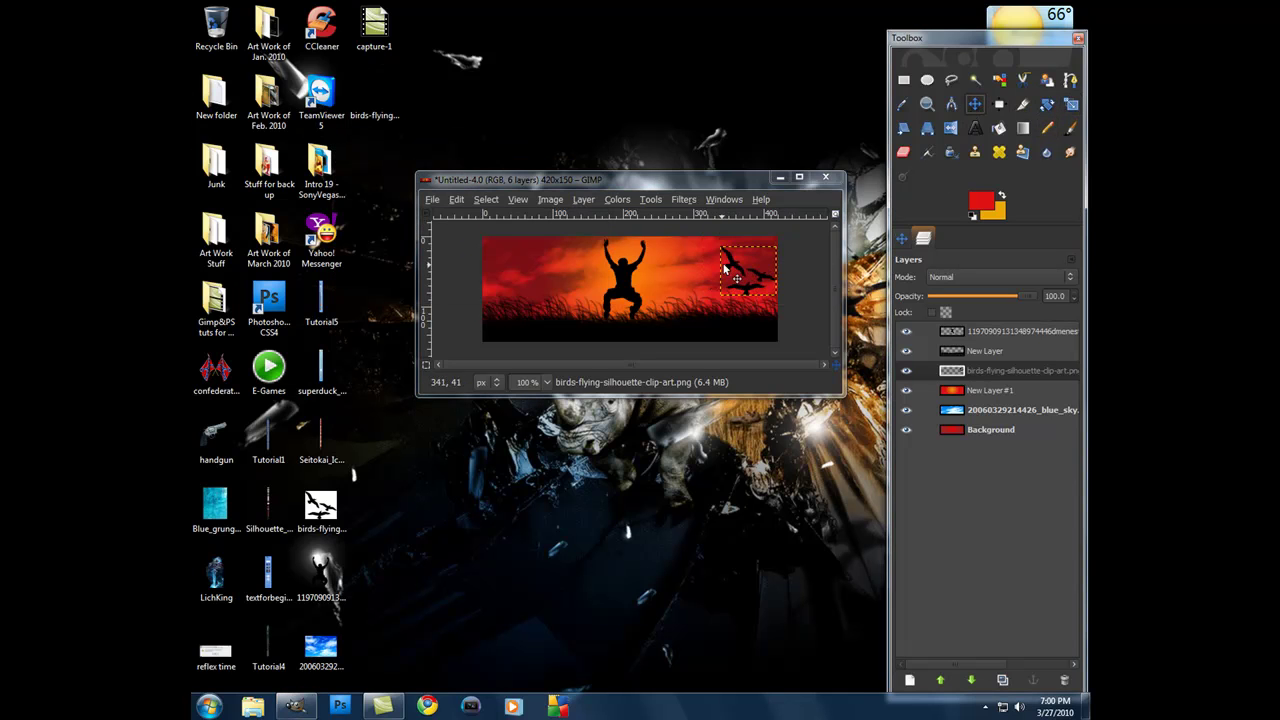
drag(731, 263, 717, 250)
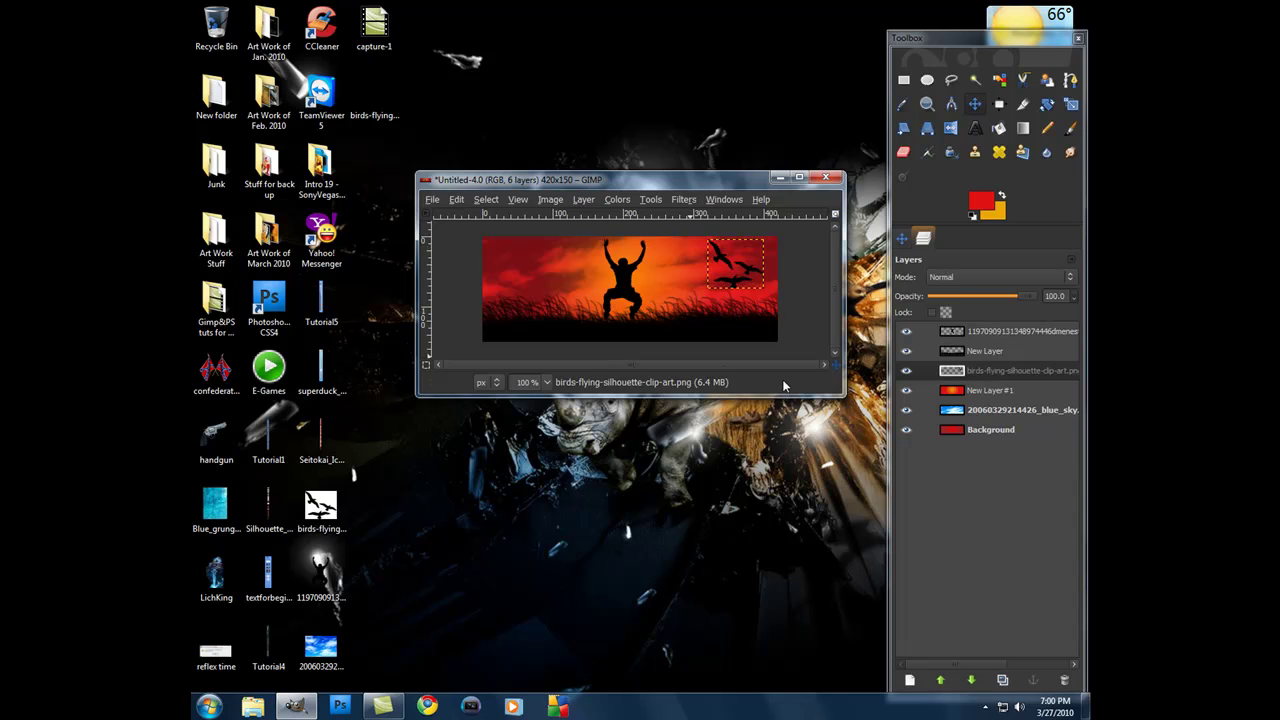
Open vectorsig from the desktop's Art Work of March 2010 folder, then close the folder window
click(300, 706)
click(300, 706)
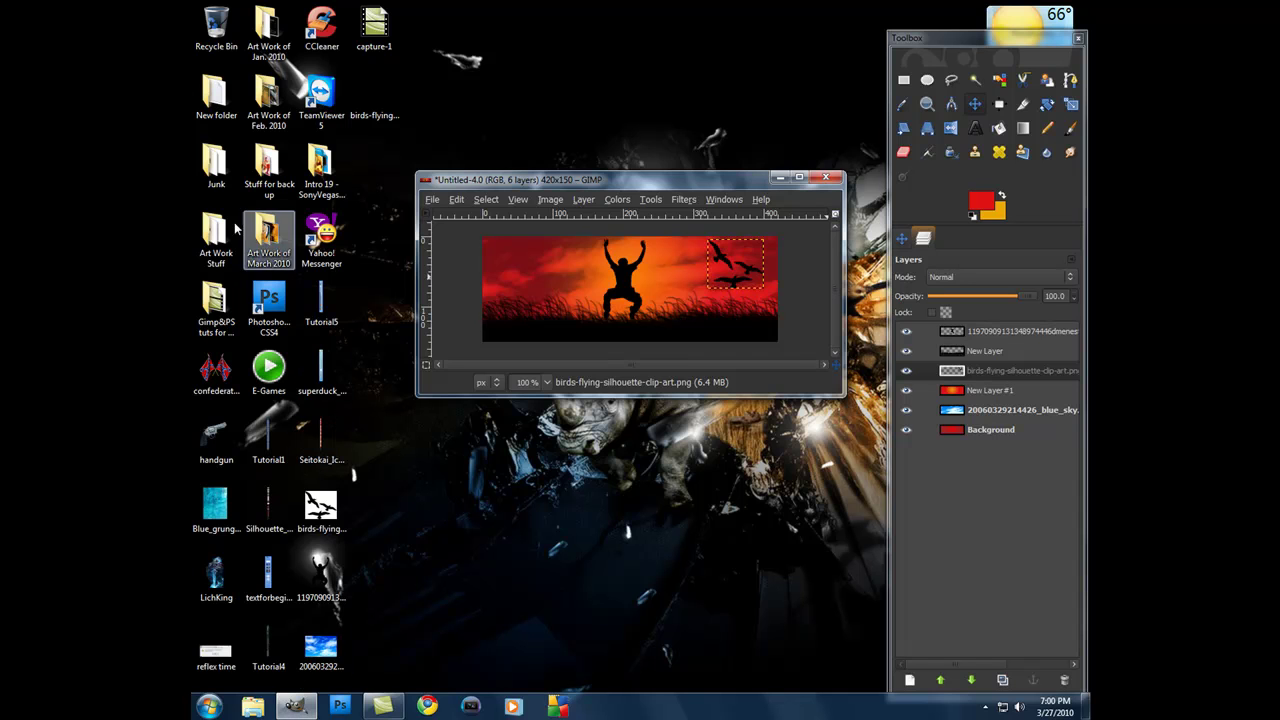
click(268, 240)
double_click(268, 240)
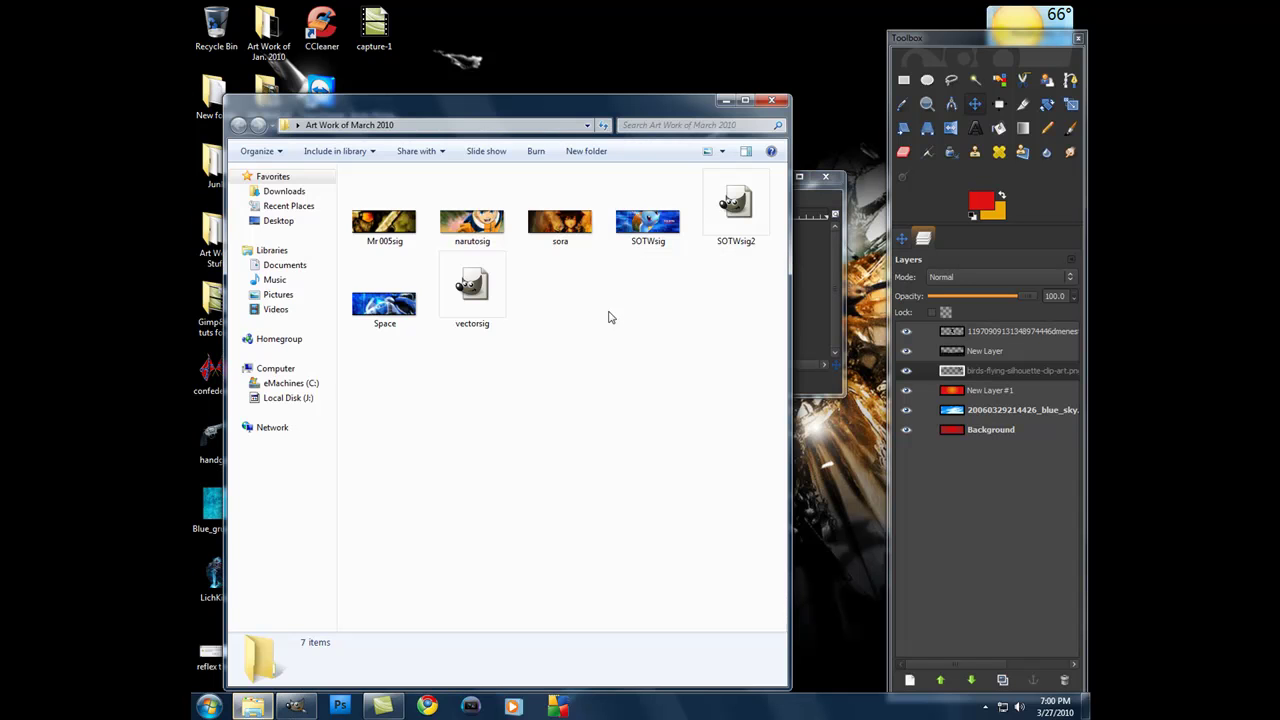
click(503, 282)
click(775, 100)
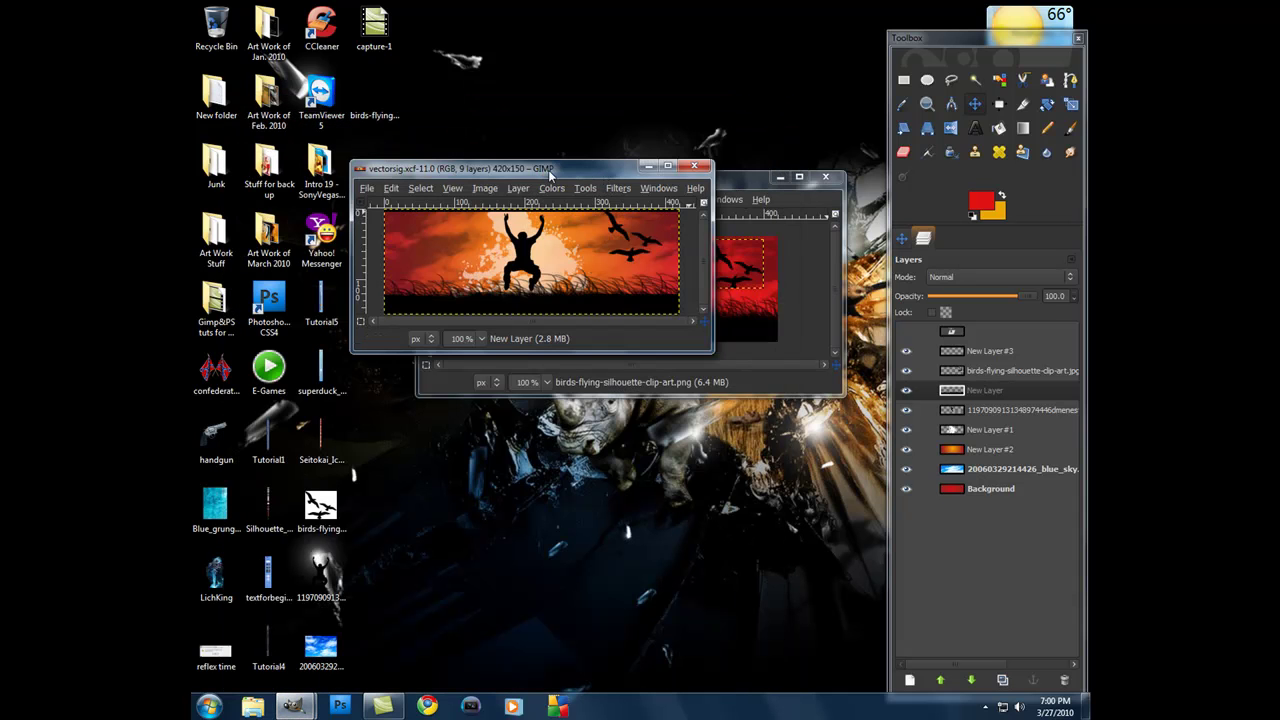
Drag the vectorsig reference window aside to compare with the banner, then close it
drag(549, 175, 658, 344)
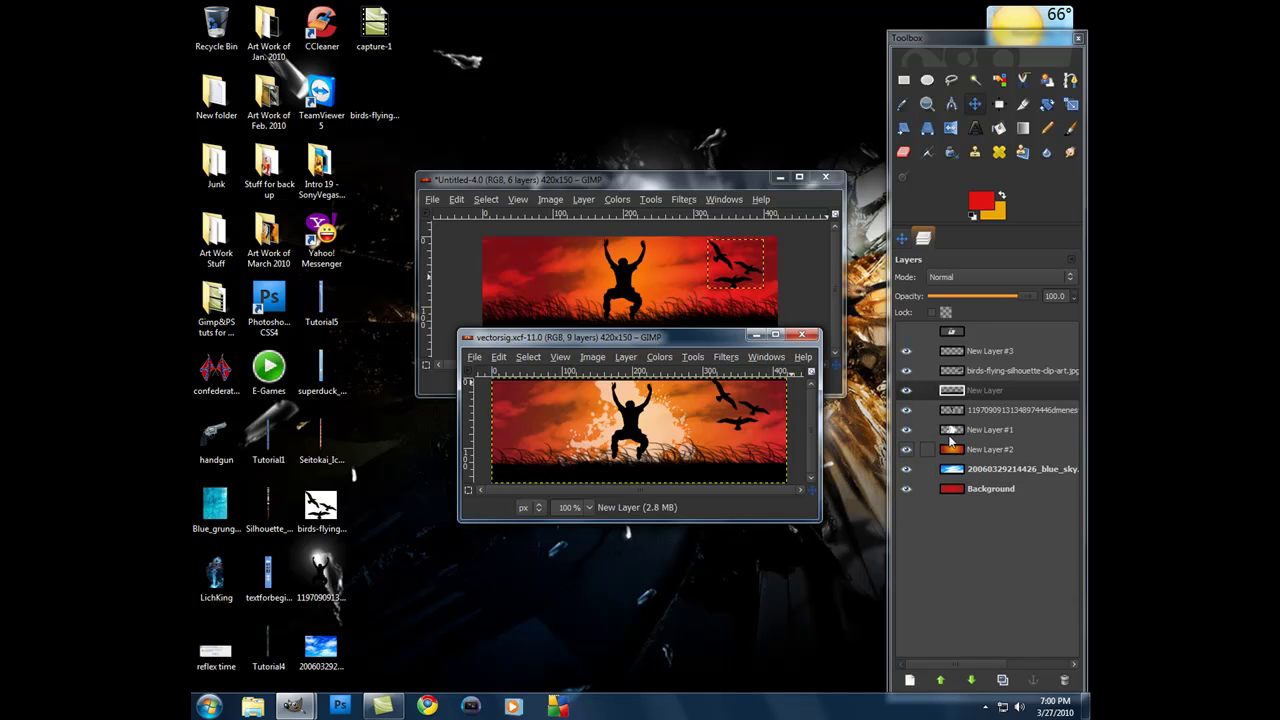
click(805, 337)
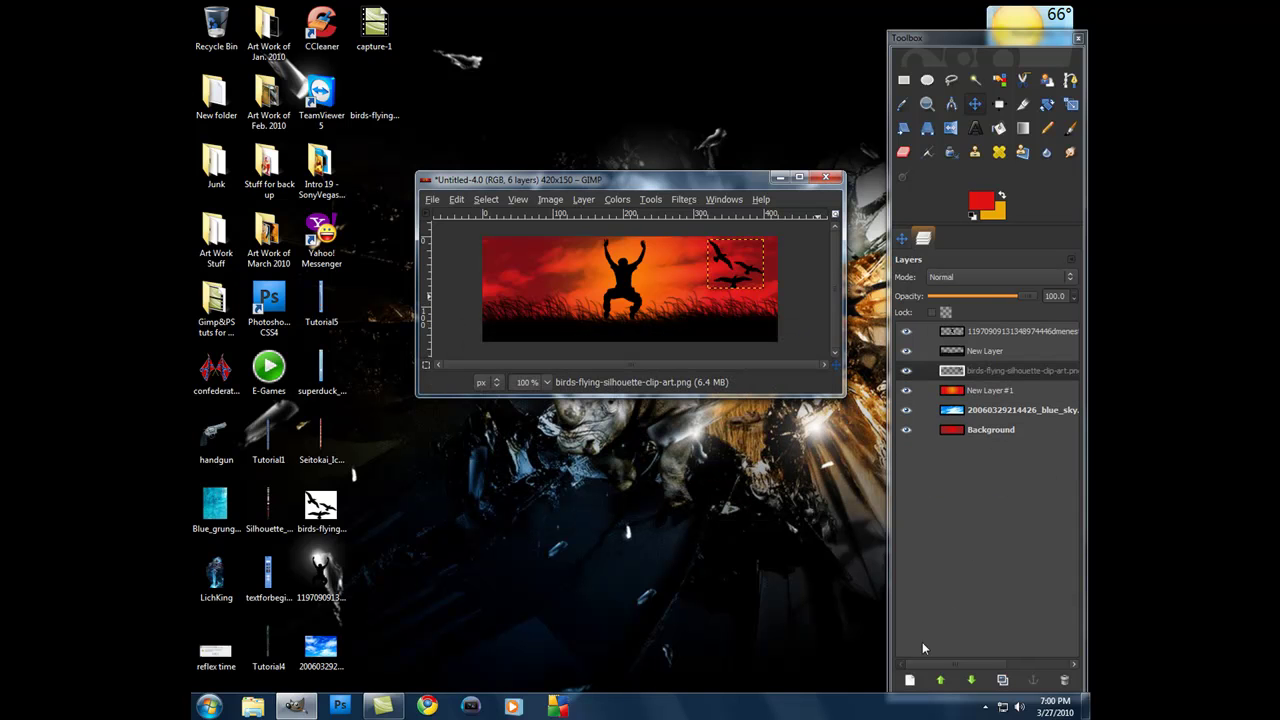
Add a transparent New Layer#2 and move it below the birds layer
click(909, 680)
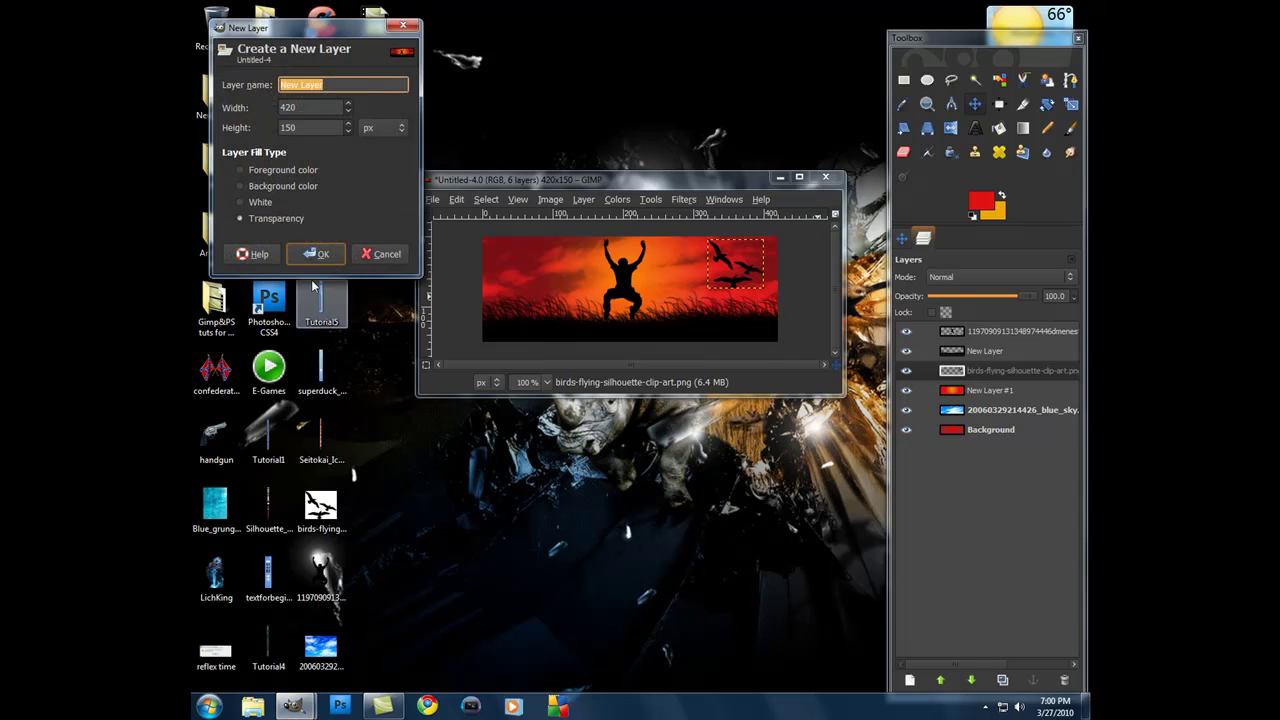
click(316, 254)
drag(952, 374, 963, 411)
click(970, 680)
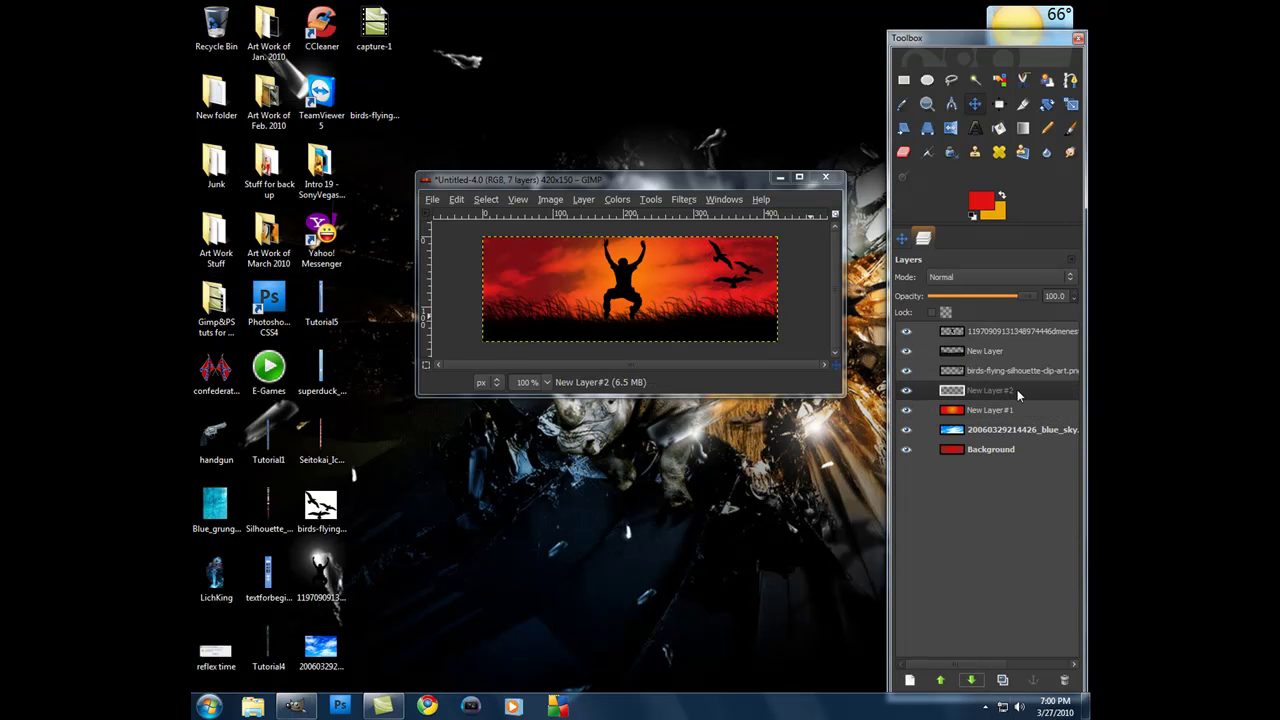
Choose the Paintbrush with Splatter Brush 7 at a much smaller size
click(905, 239)
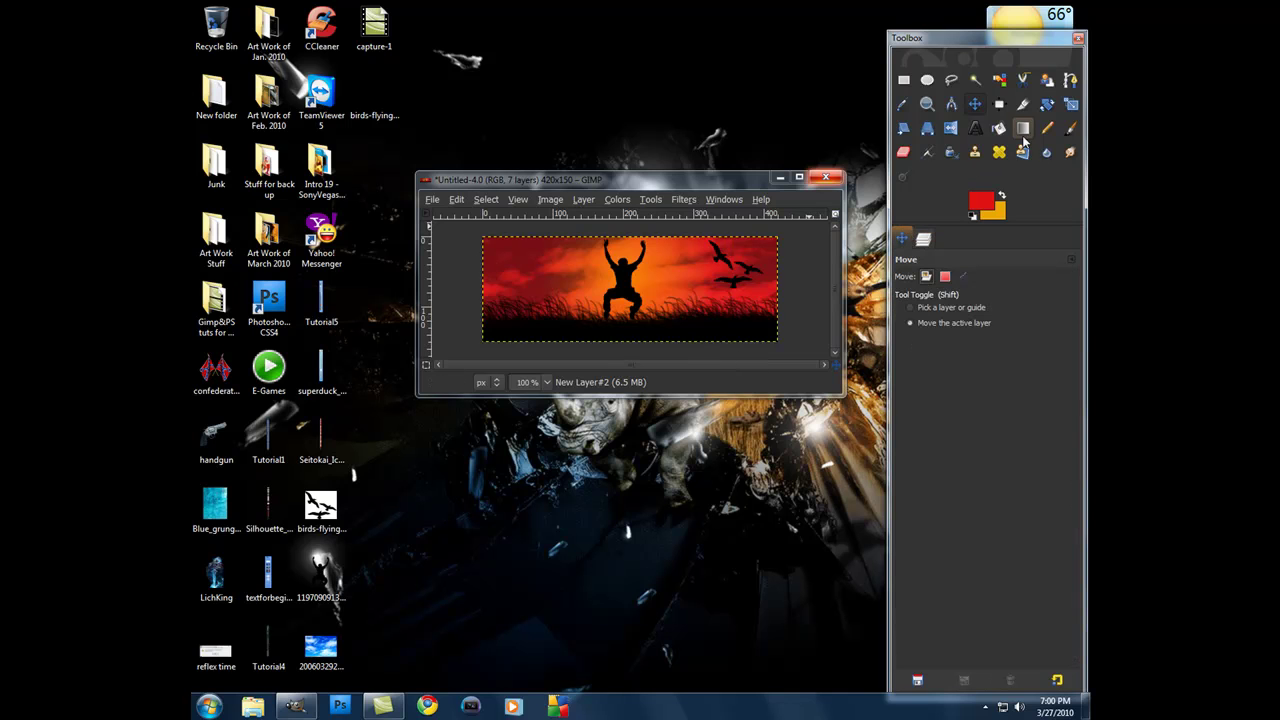
click(1070, 128)
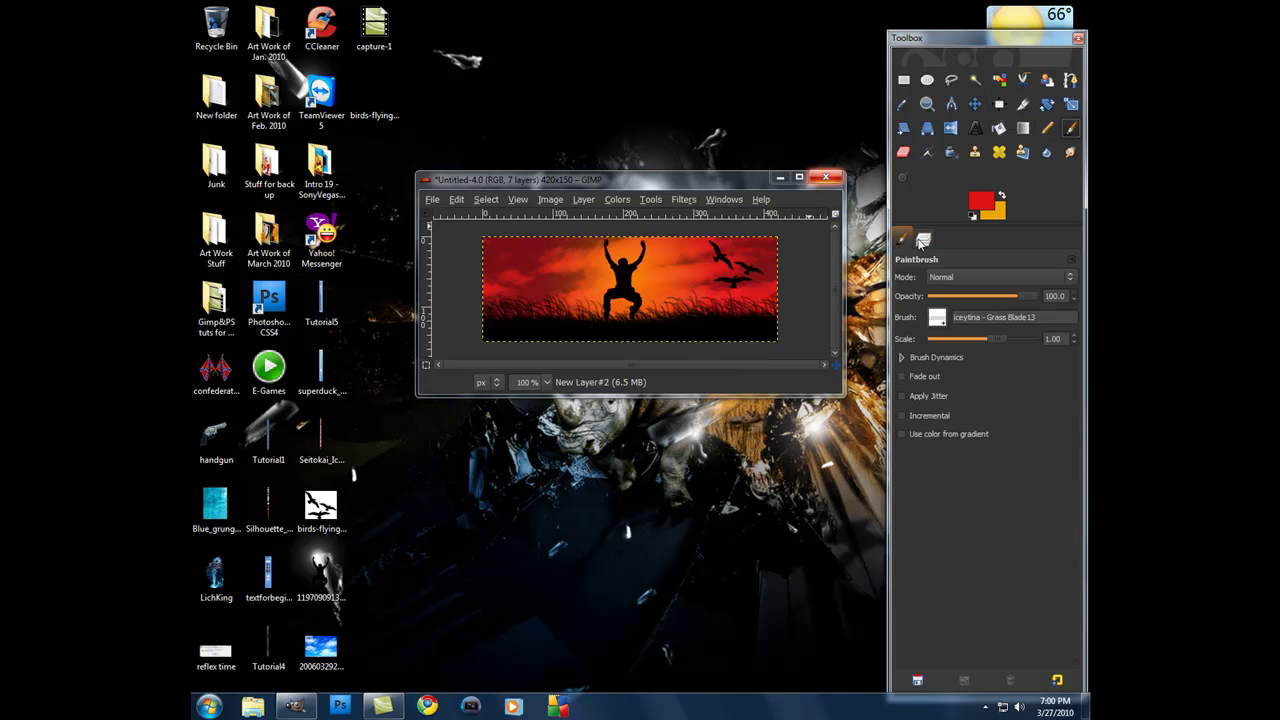
click(938, 318)
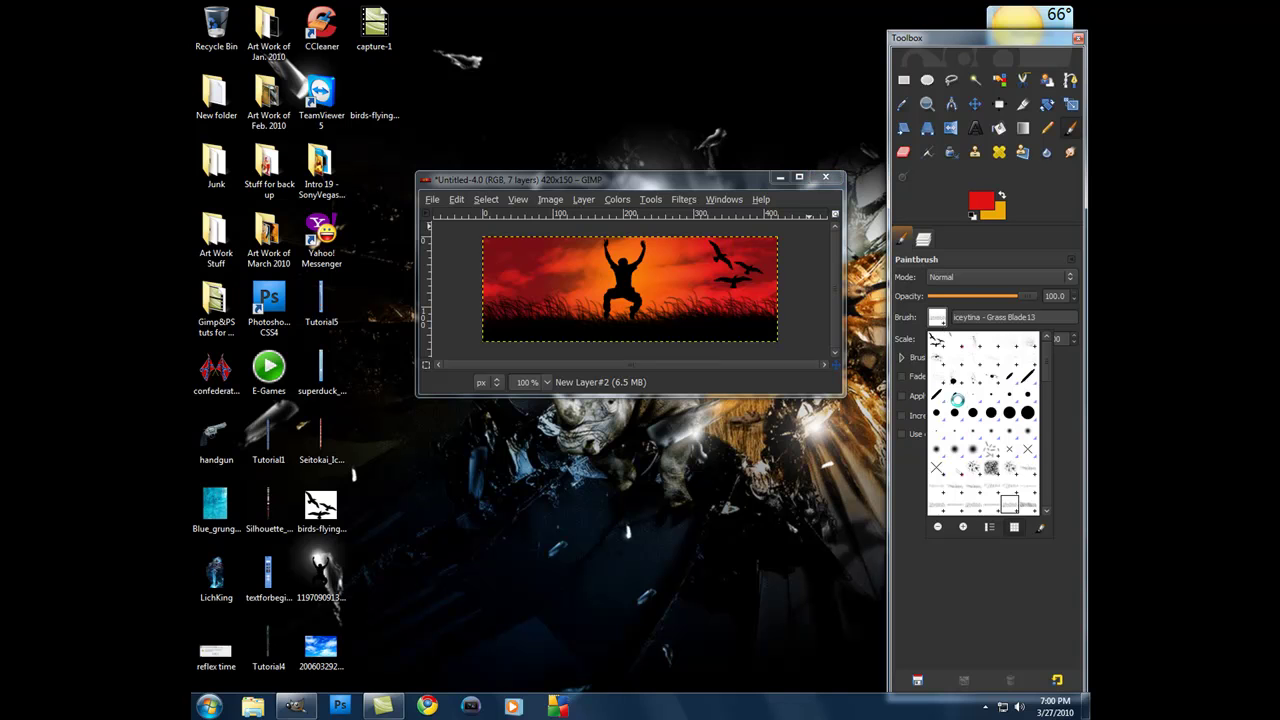
scroll(960, 420, down, 5)
scroll(980, 428, down, 6)
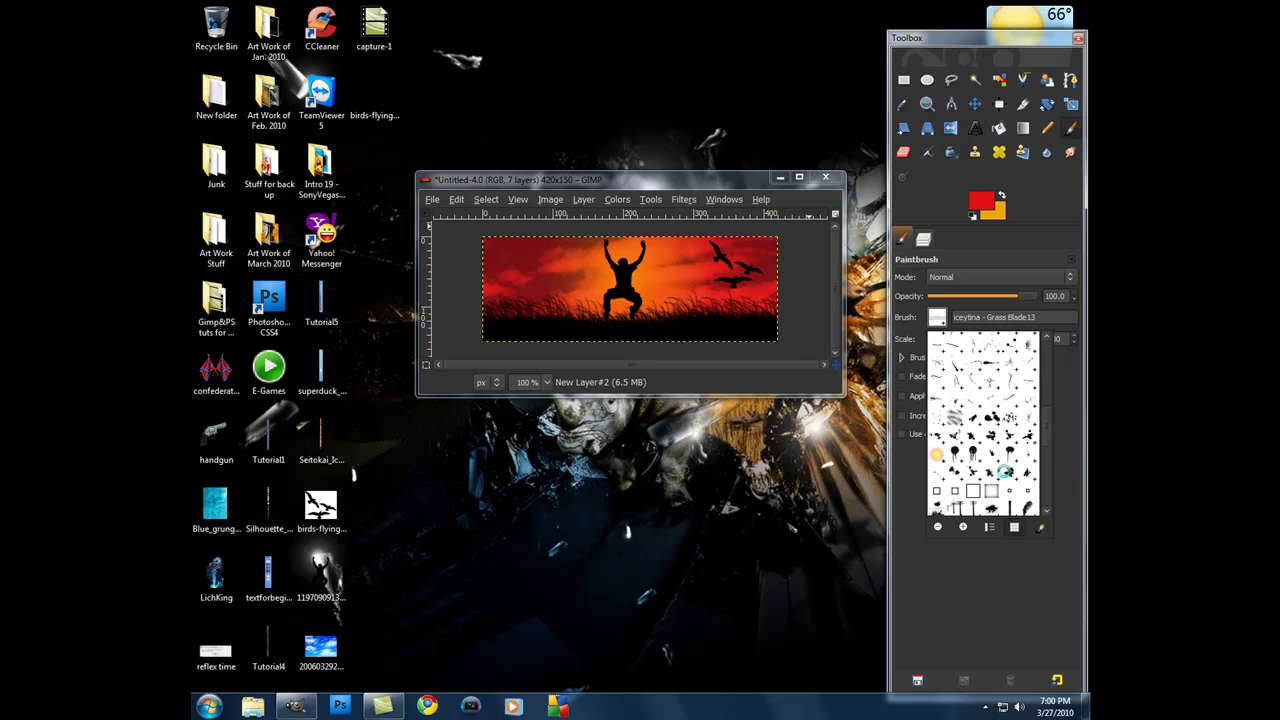
click(1006, 471)
click(989, 471)
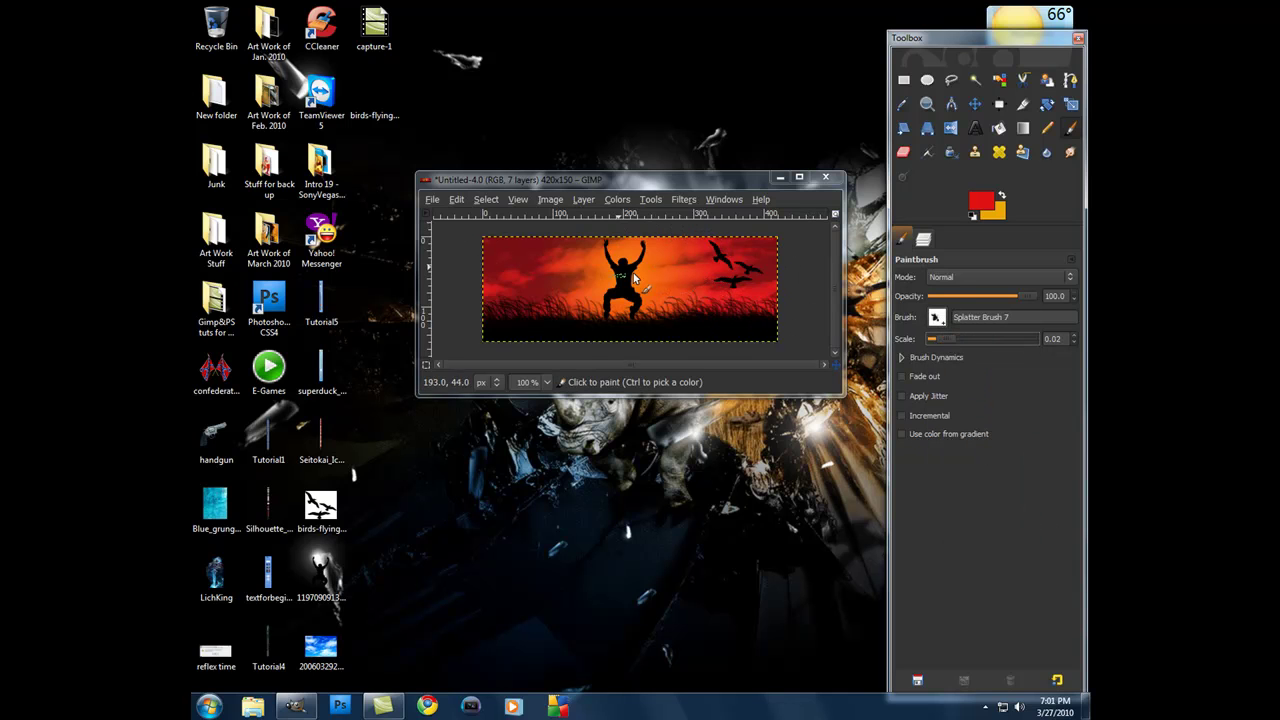
mouse_move(965, 341)
mouse_down()
mouse_move(934, 346)
mouse_move(953, 344)
mouse_up()
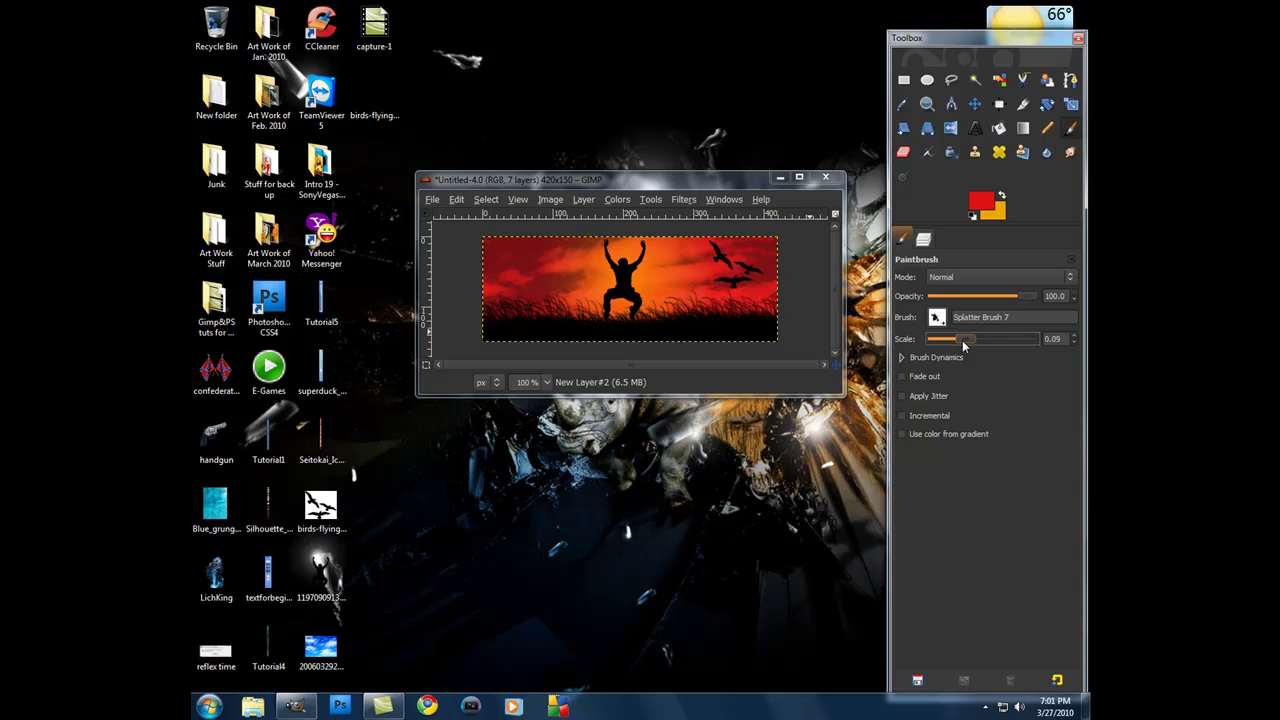
Switch the foreground to white and stamp white splatter behind the figure, undoing the failed attempts
click(634, 298)
click(457, 200)
click(492, 218)
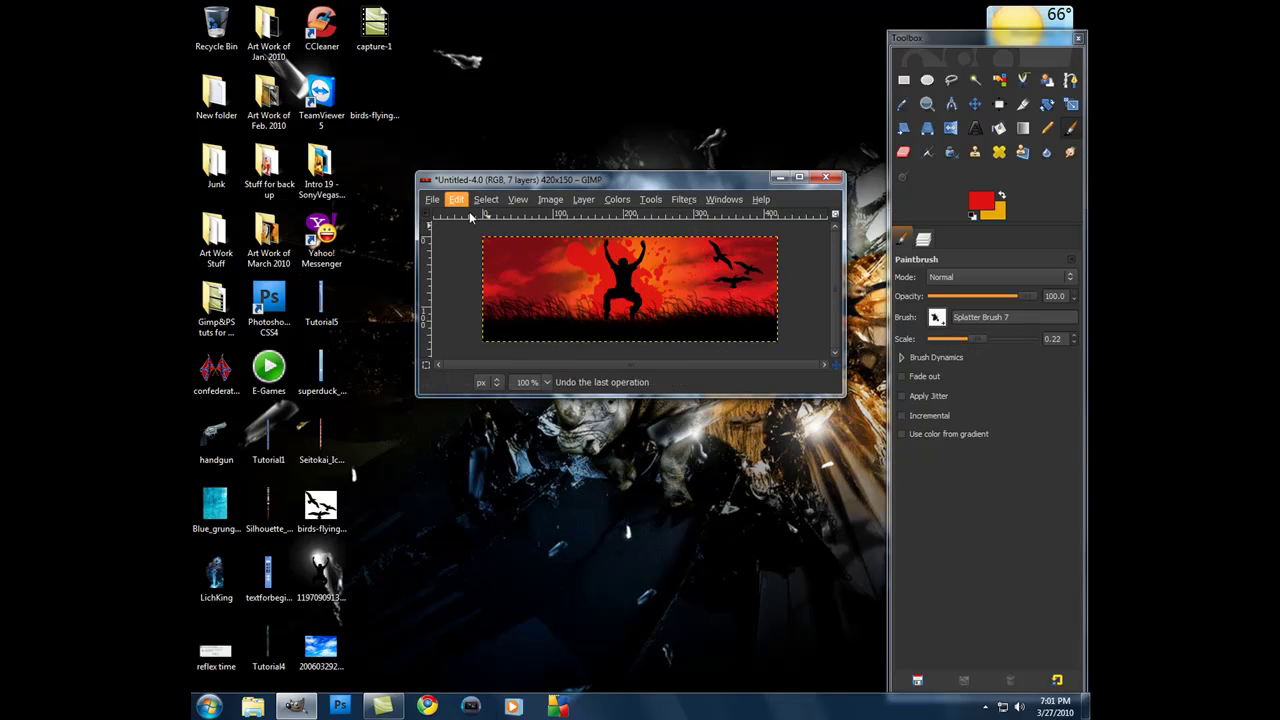
click(972, 215)
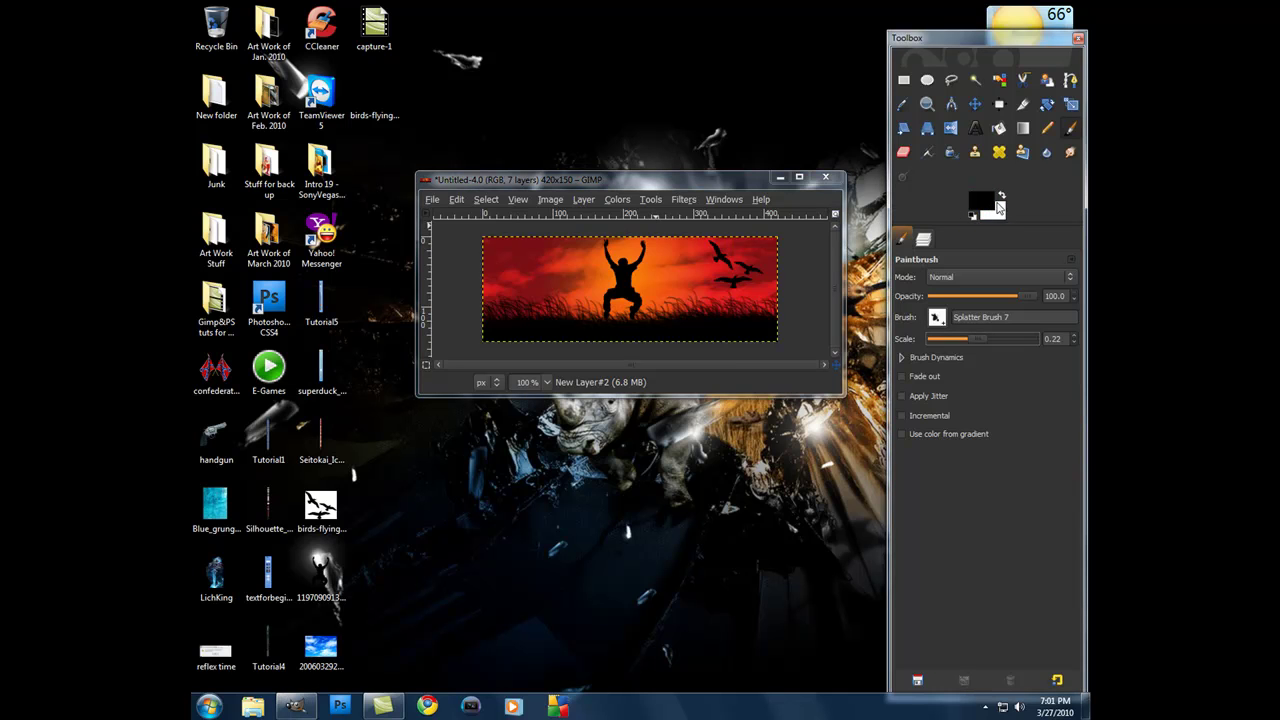
click(1005, 200)
mouse_move(560, 305)
mouse_down()
mouse_move(610, 330)
mouse_move(595, 326)
mouse_up()
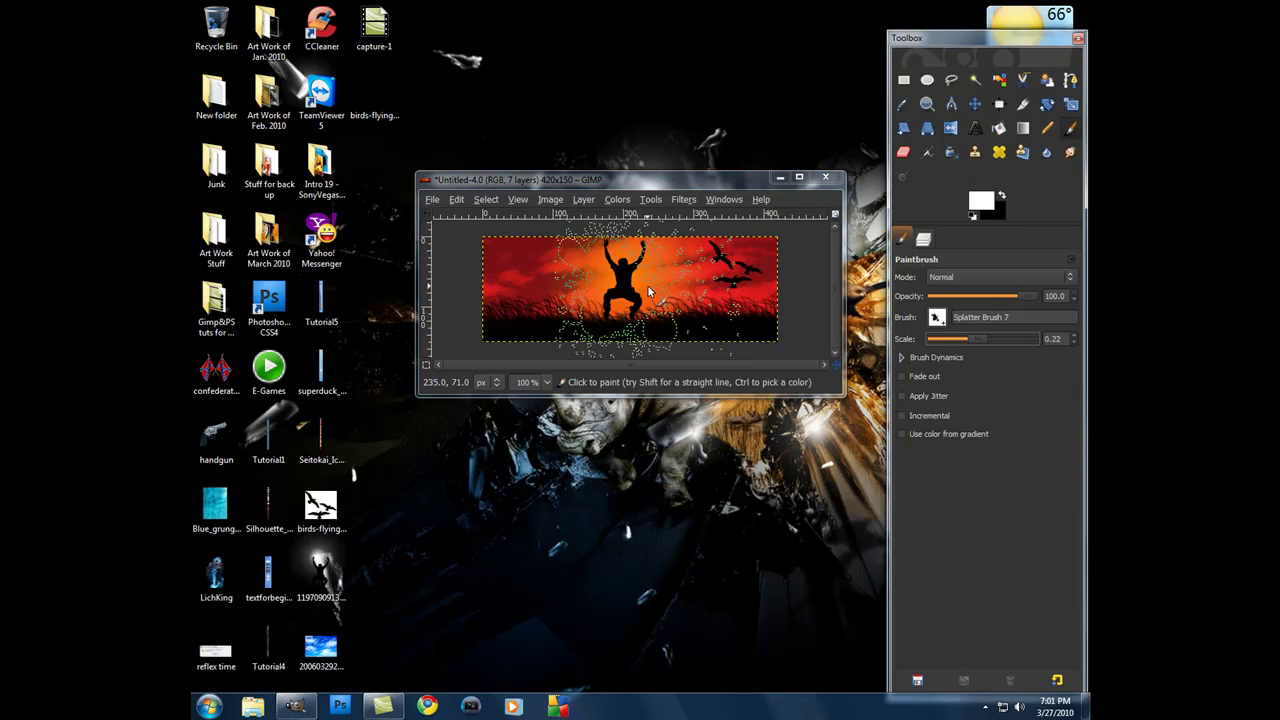
click(457, 200)
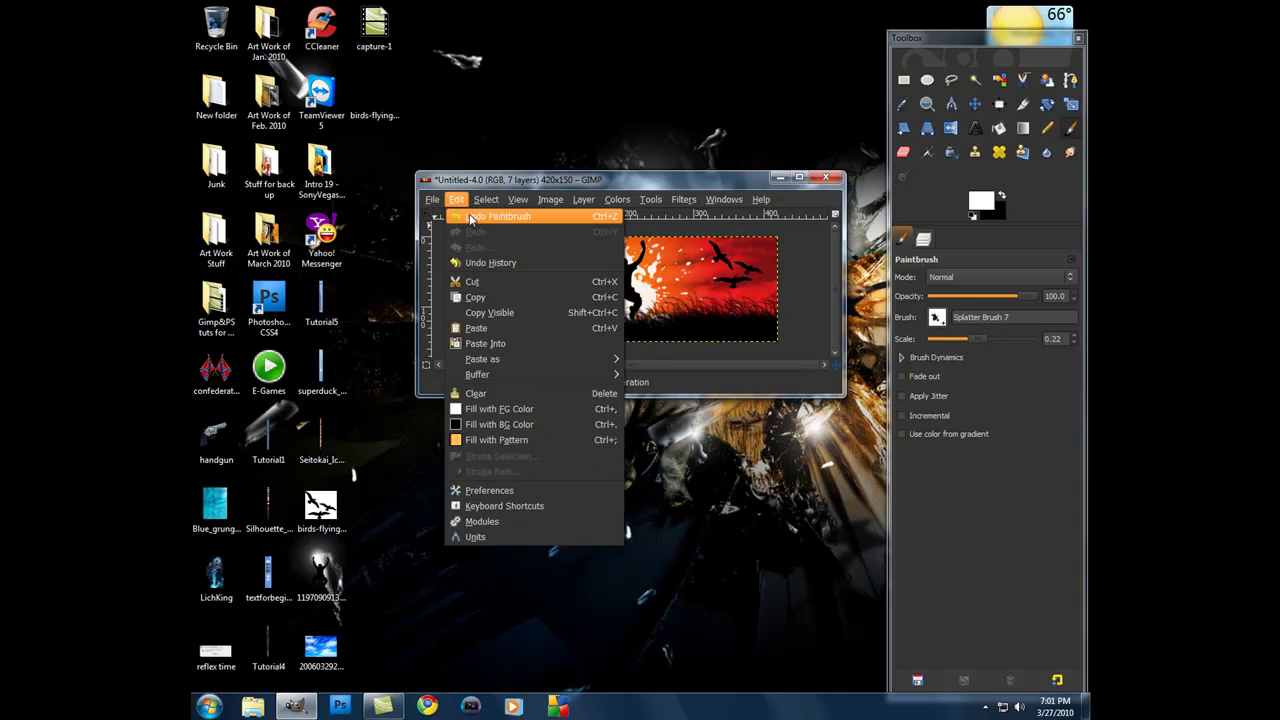
click(487, 226)
click(975, 340)
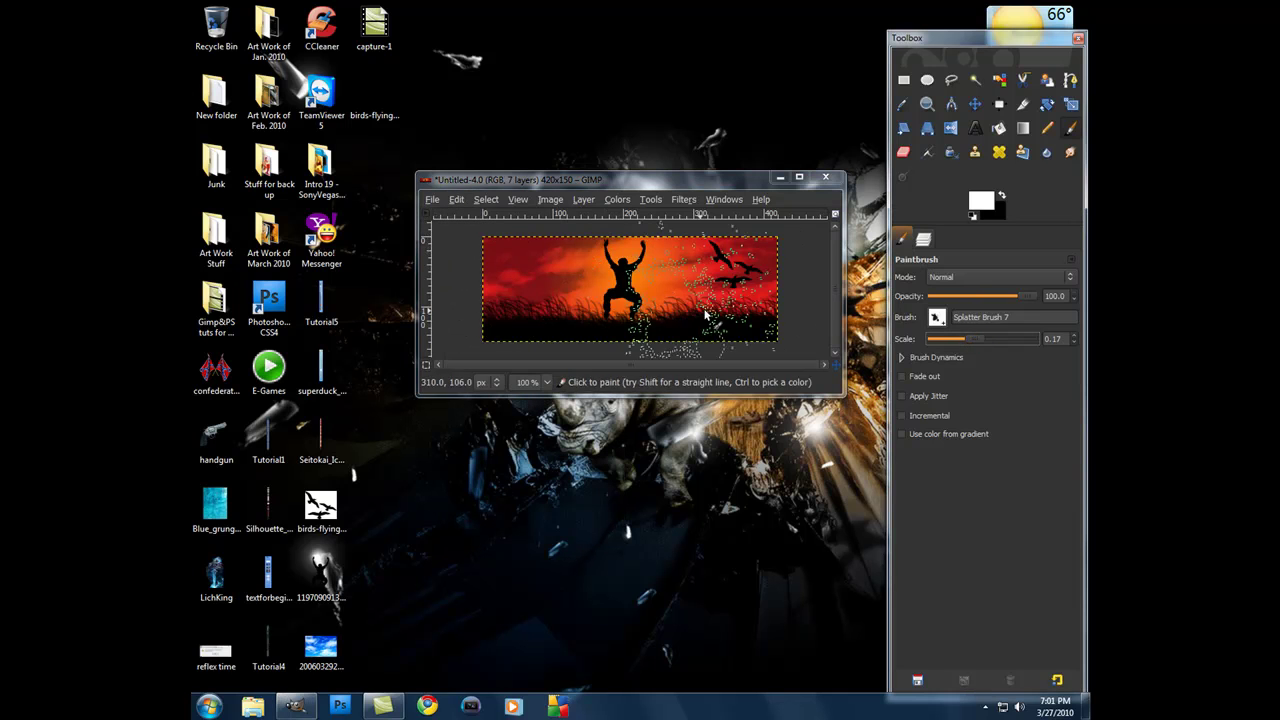
click(635, 278)
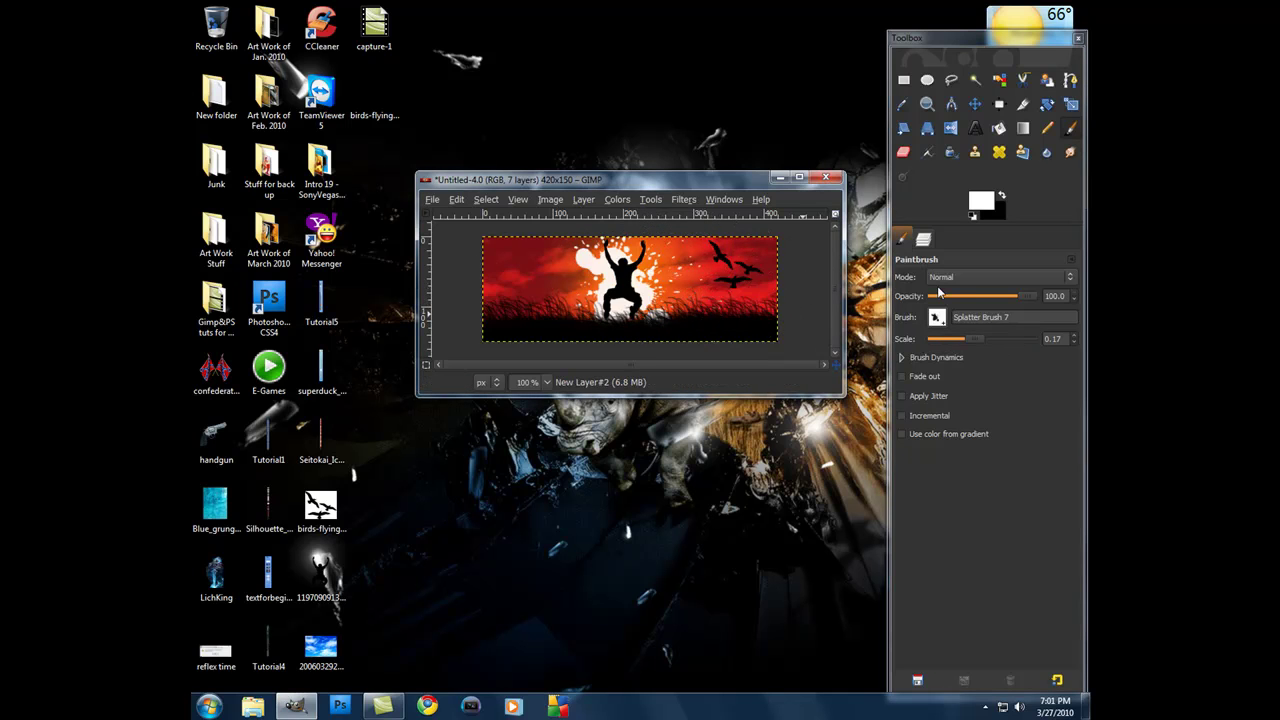
click(923, 240)
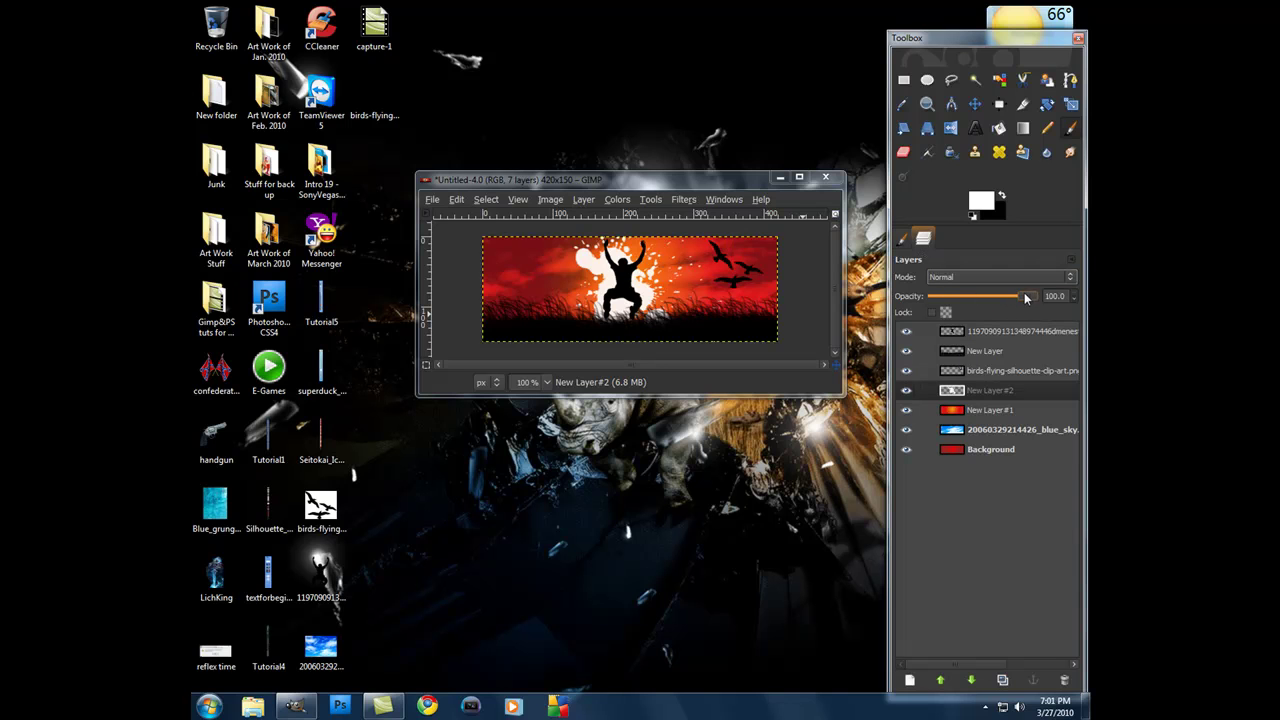
Lower New Layer#2's opacity to 53.1 to soften the white splatter
drag(1024, 292, 984, 300)
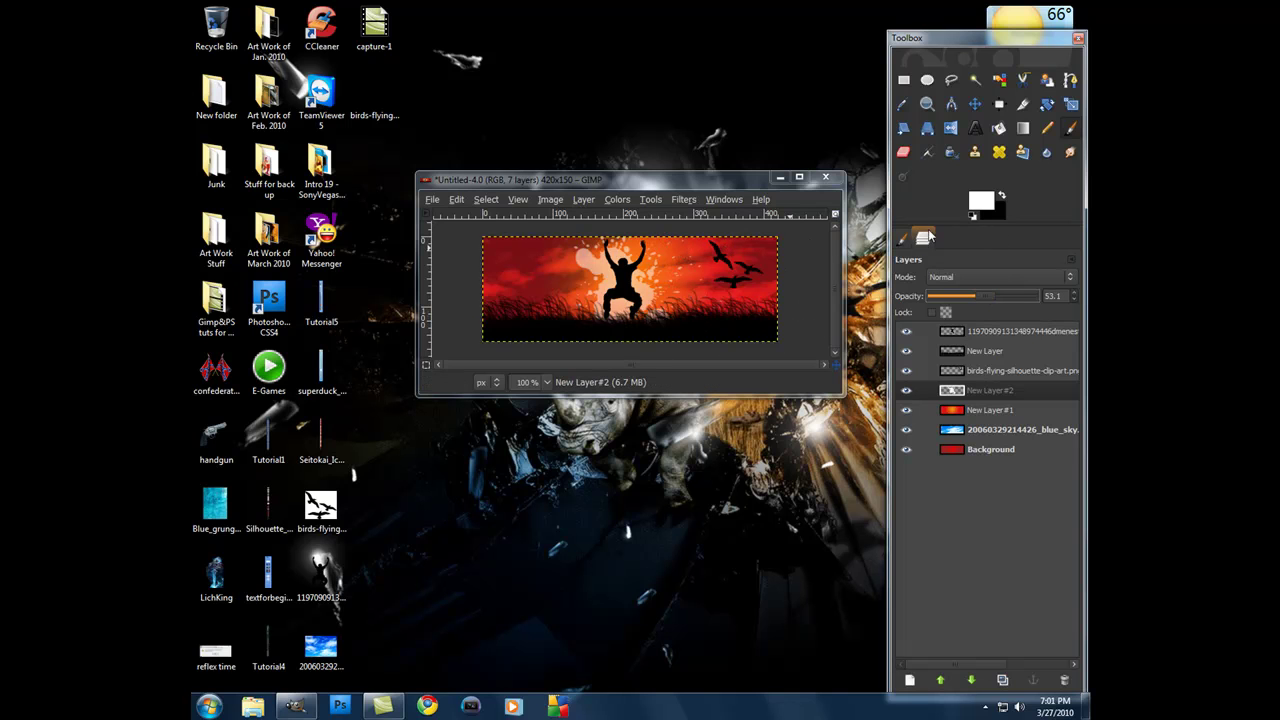
click(903, 239)
click(963, 314)
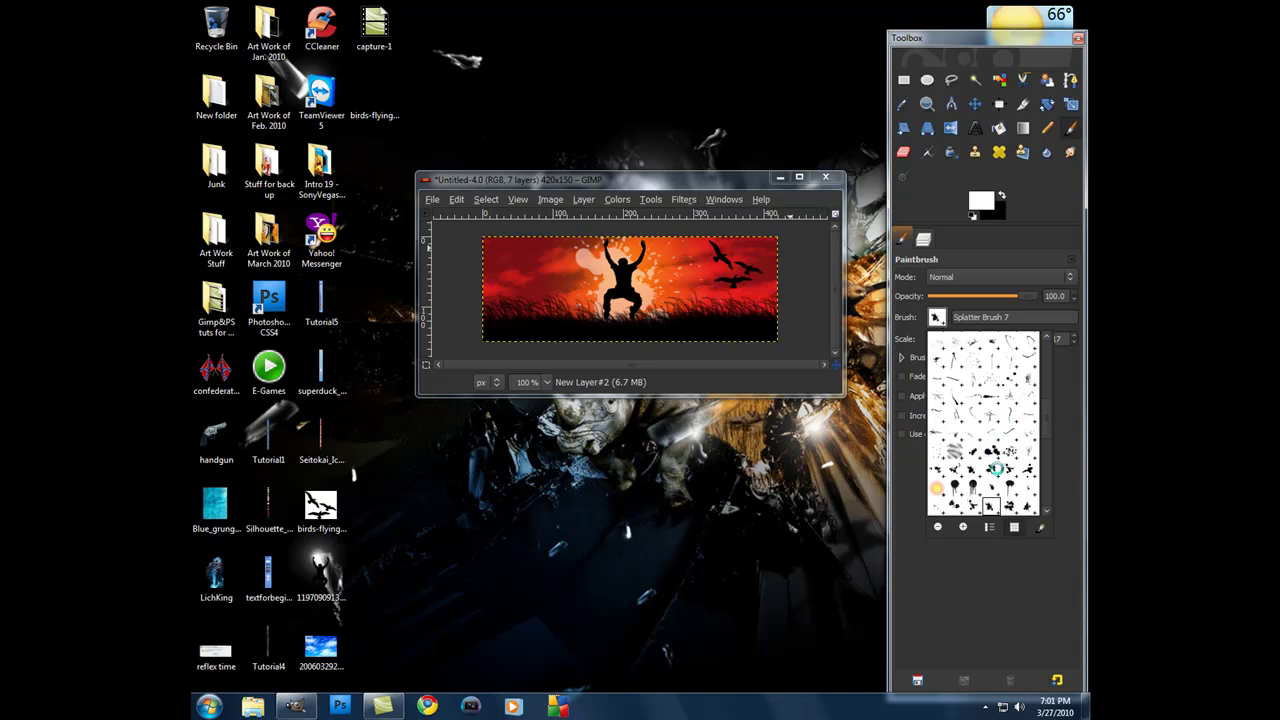
Pick Splatter Brush 7 and paint extra white splatter to the jumper's upper left
scroll(995, 465, down, 2)
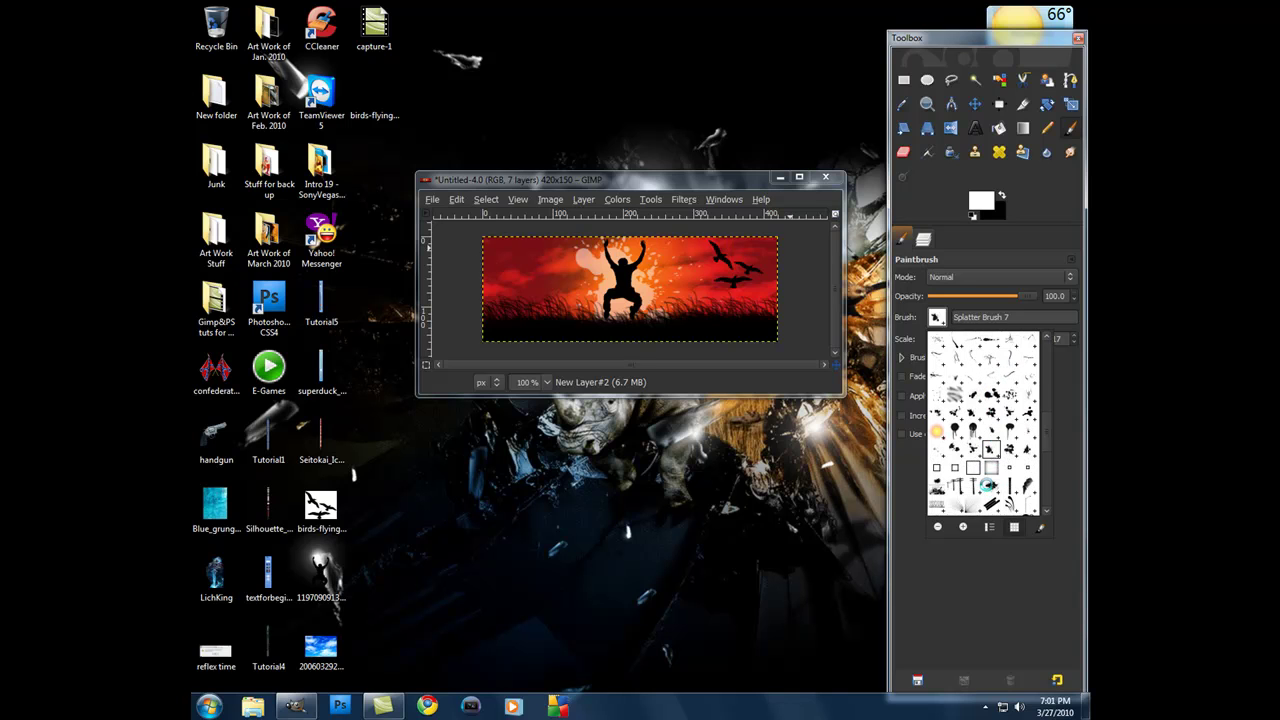
click(986, 485)
click(955, 412)
click(630, 290)
mouse_move(630, 290)
mouse_down()
mouse_move(600, 310)
mouse_move(620, 300)
mouse_up()
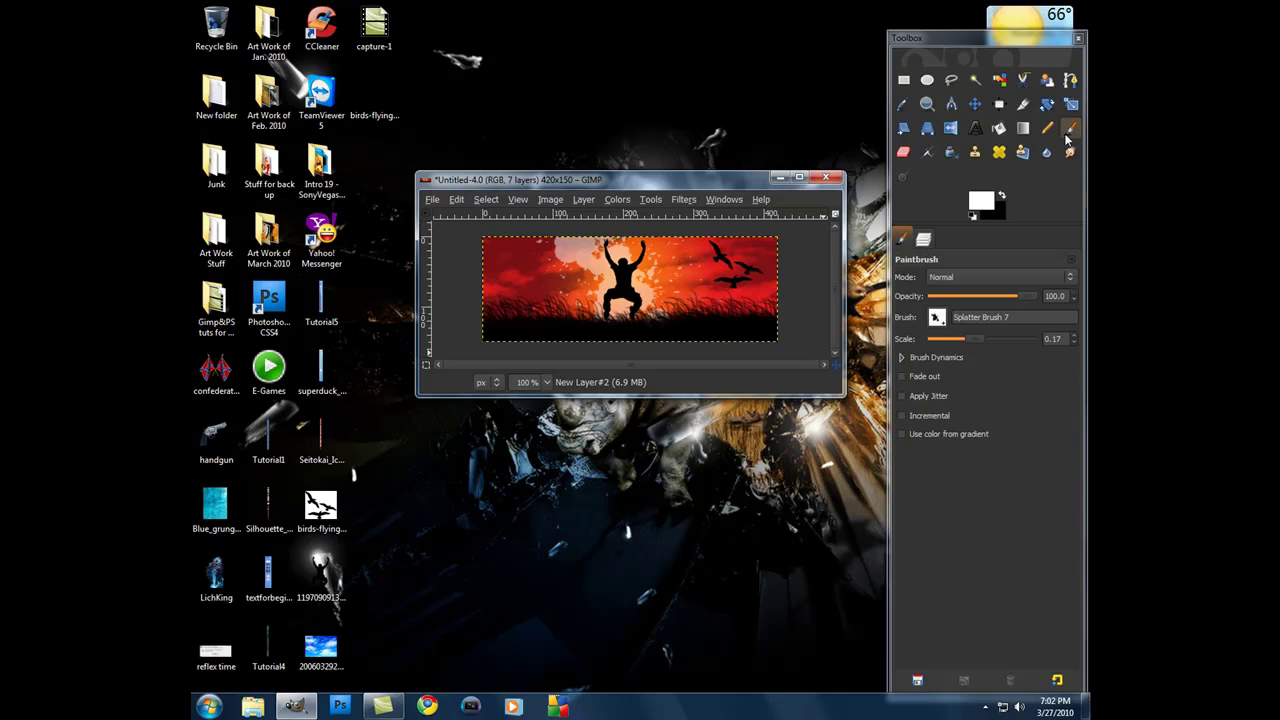
Give the Eraser the Circle (19) brush, erase excess splatter, and make the image window taller
click(903, 152)
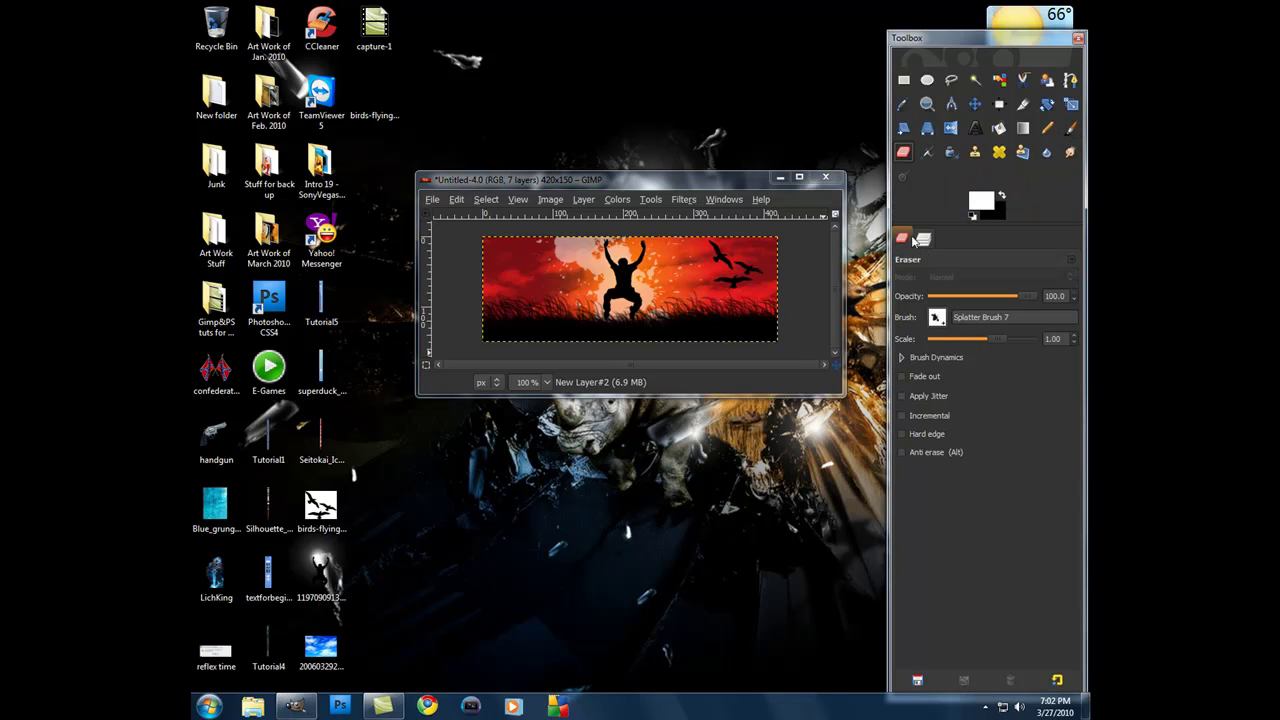
click(942, 320)
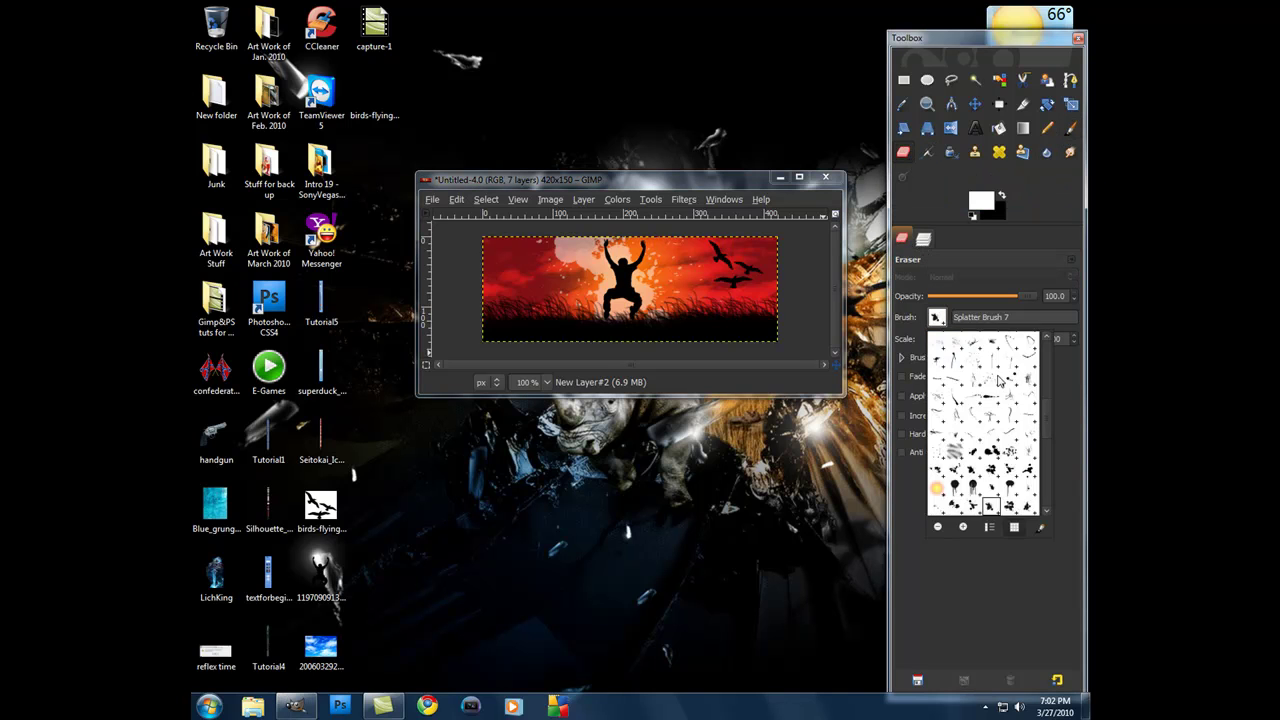
click(1027, 415)
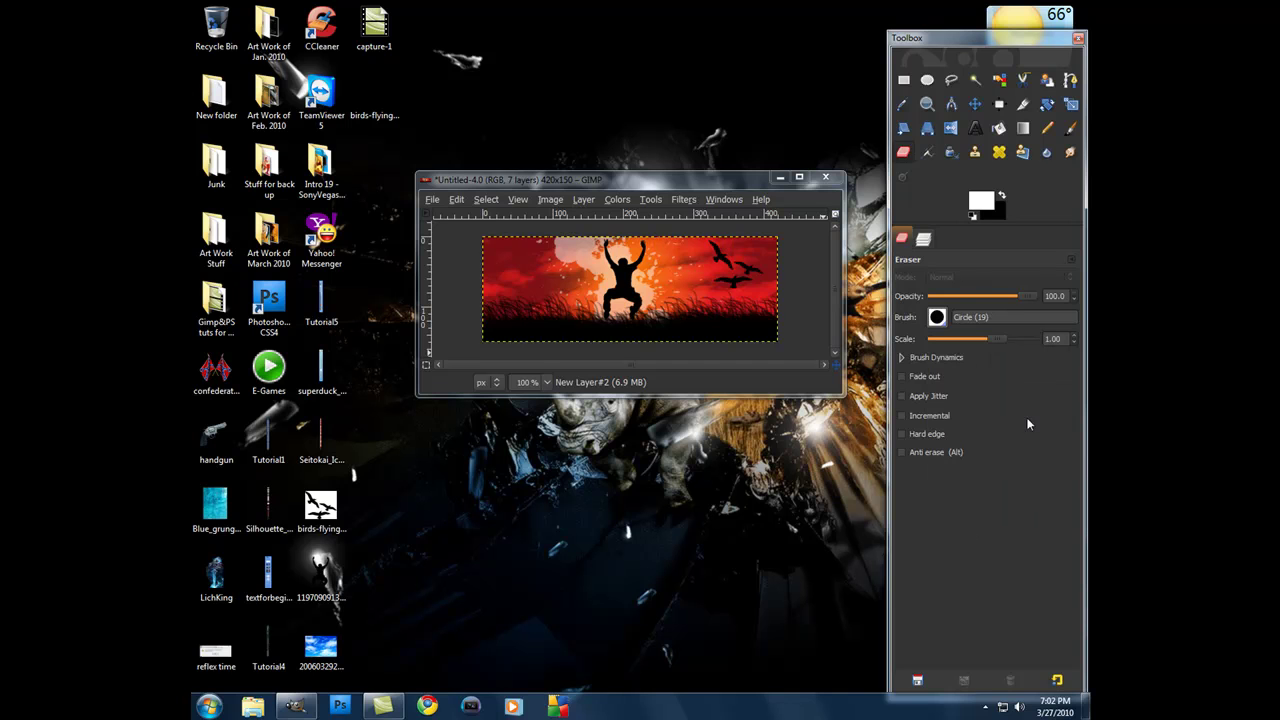
click(562, 305)
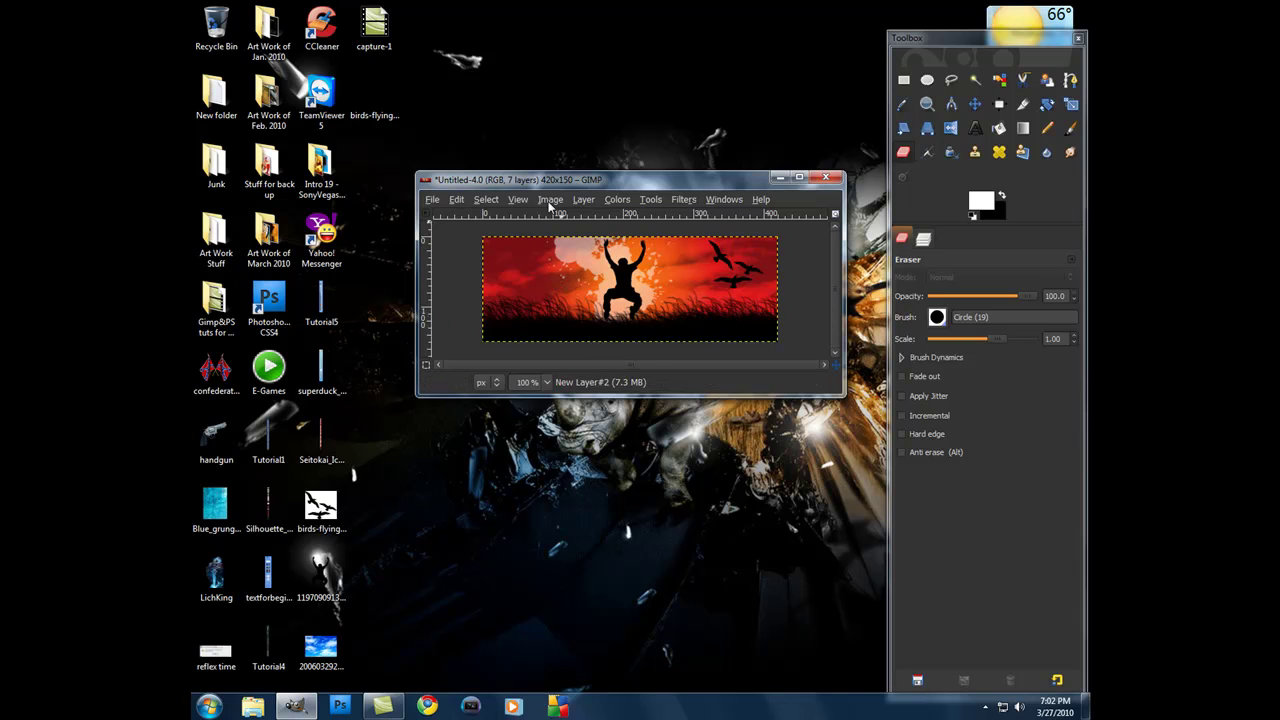
drag(628, 172, 619, 148)
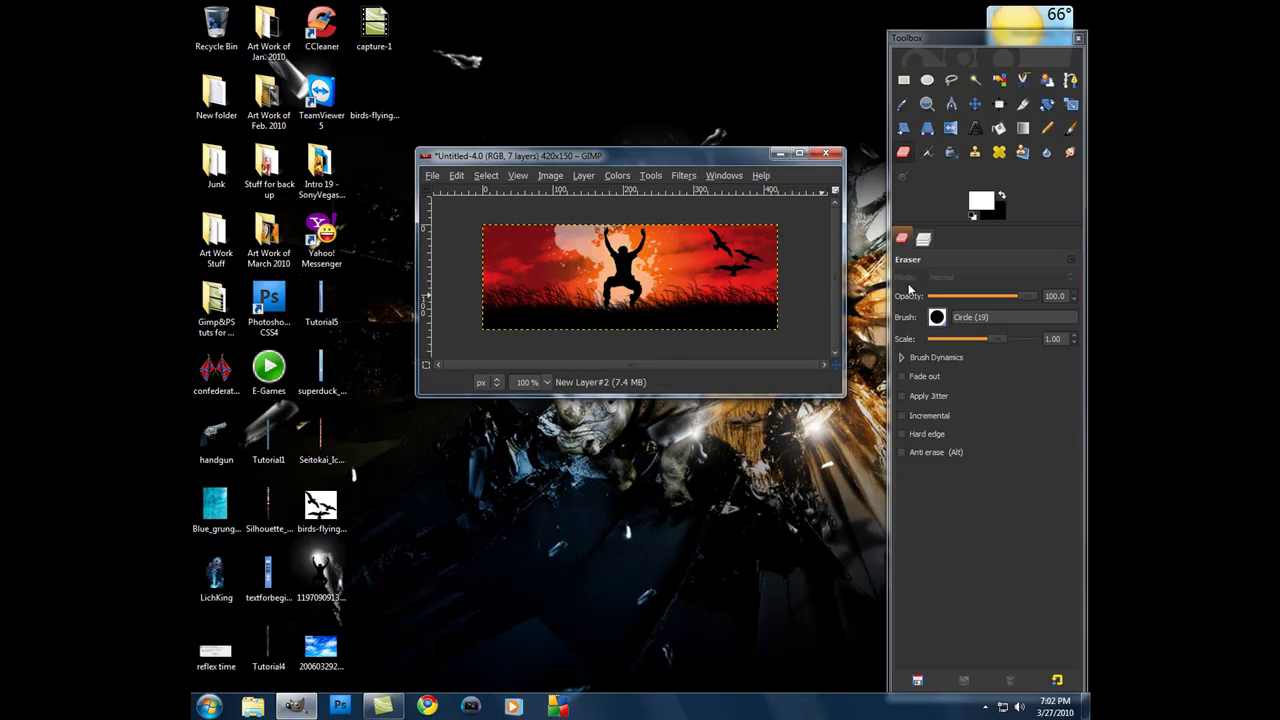
Add a transparent New Layer#3 and raise it to the top of the stack
click(921, 243)
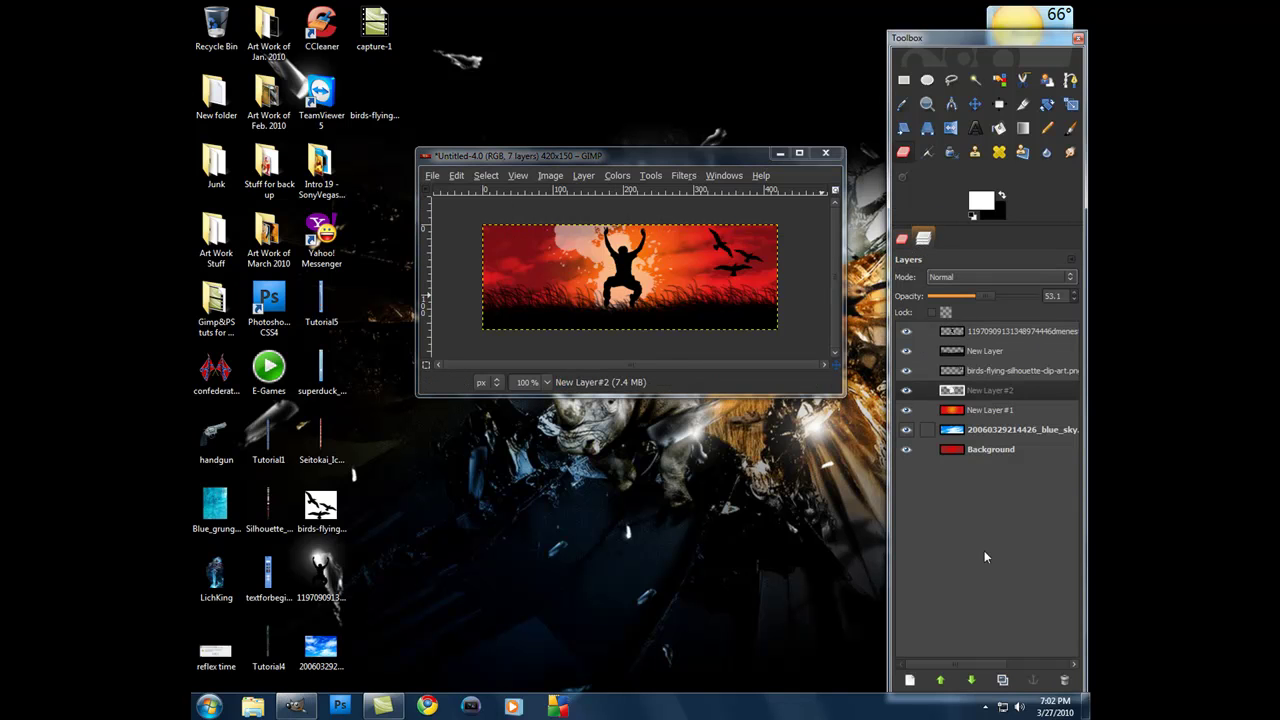
click(909, 679)
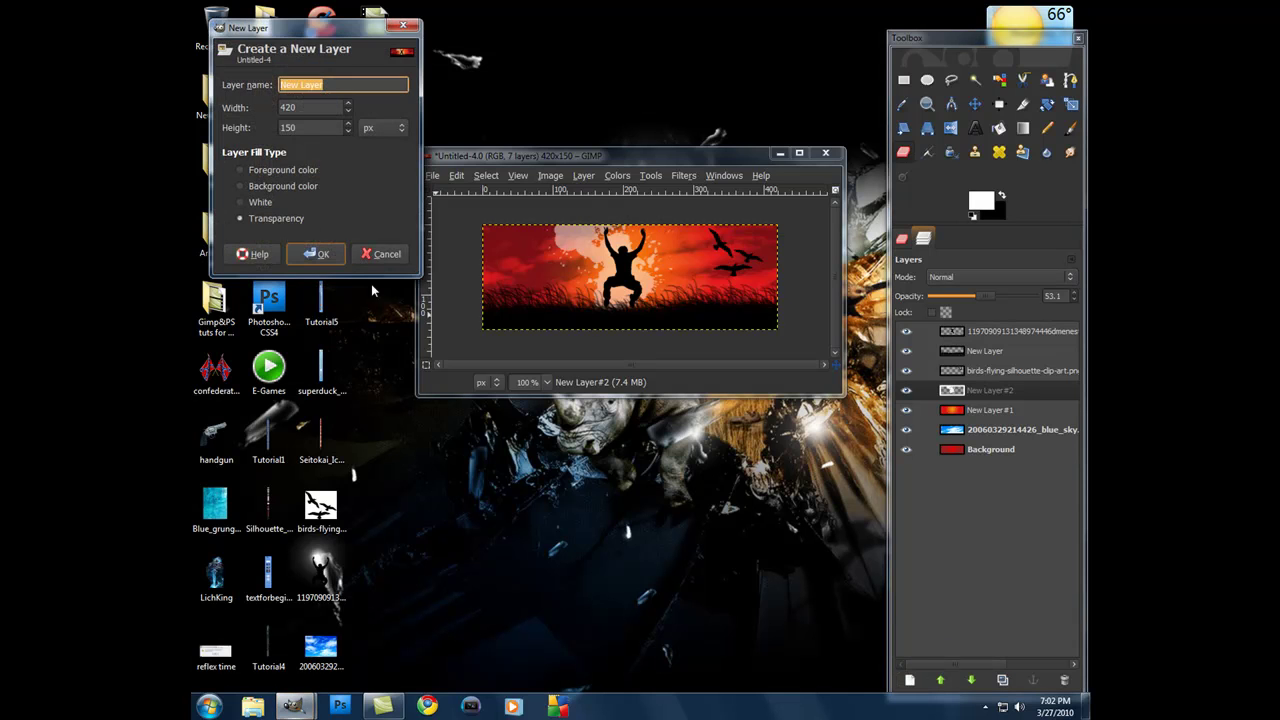
click(314, 252)
click(966, 388)
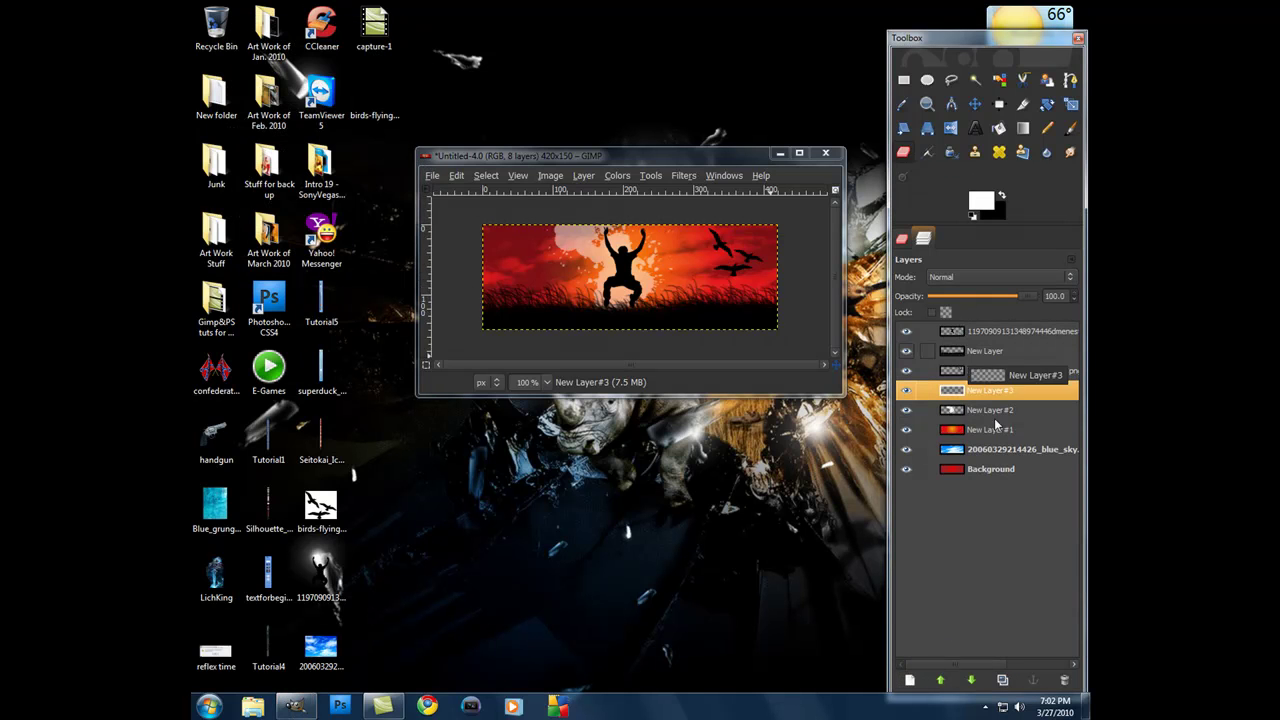
click(941, 683)
click(941, 683)
click(941, 683)
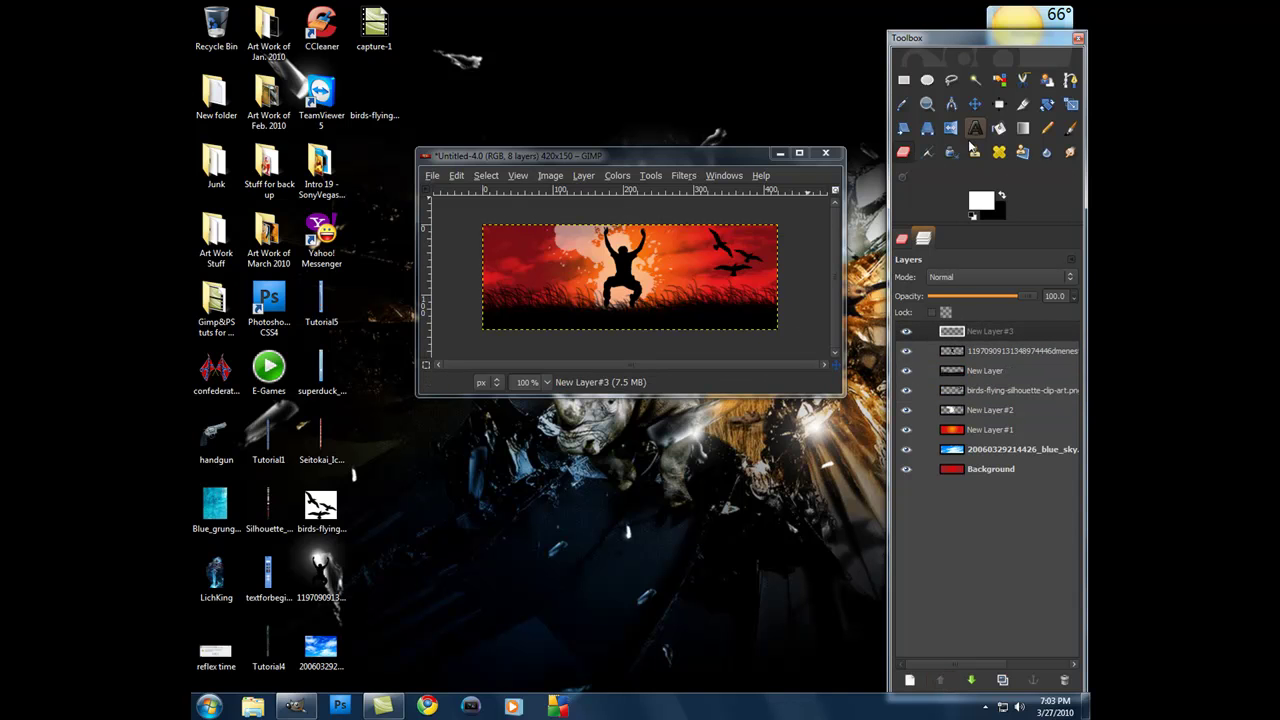
Select a thin strip along the top edge, choose Bucket Fill with black foreground, then deselect
click(903, 79)
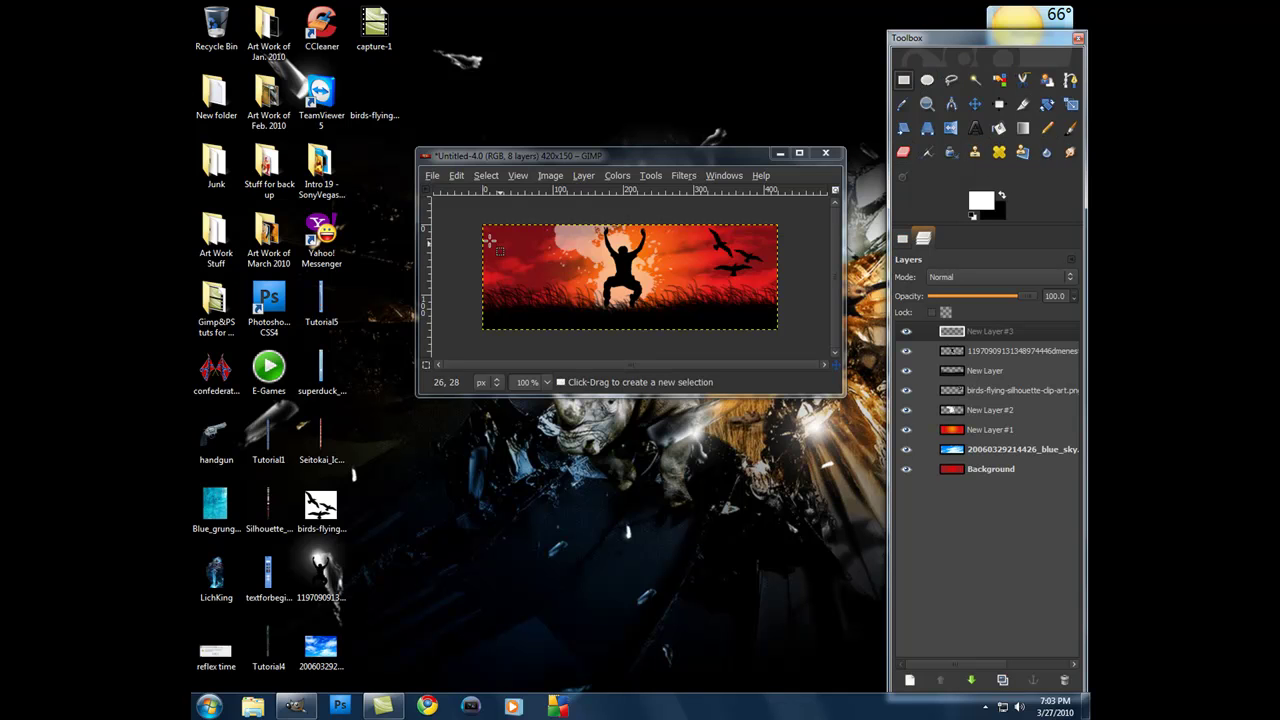
drag(482, 213, 802, 238)
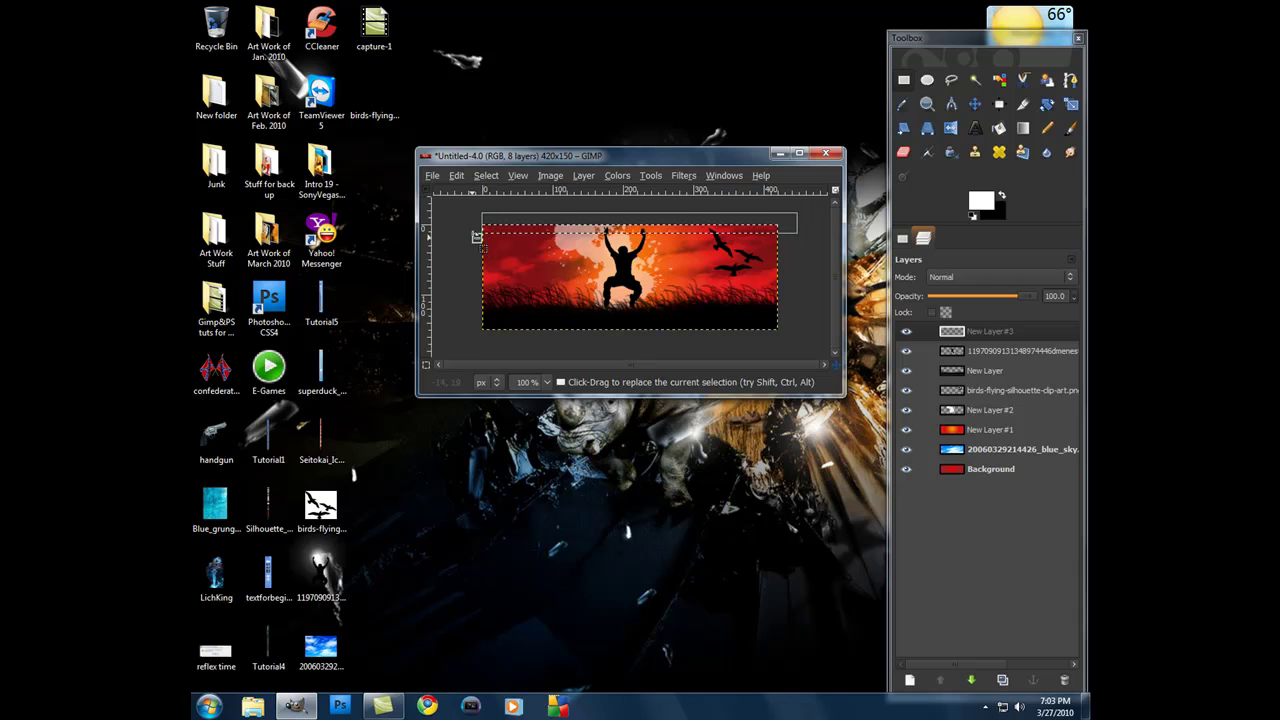
drag(478, 236, 472, 230)
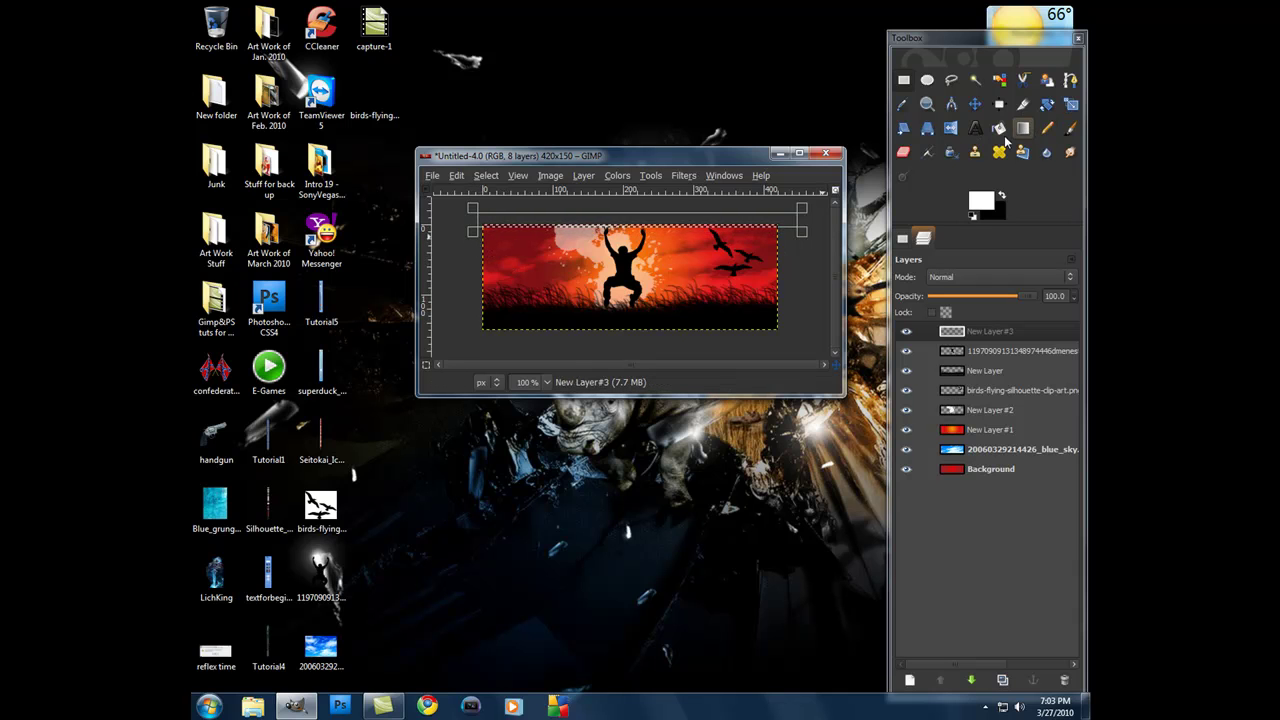
click(999, 128)
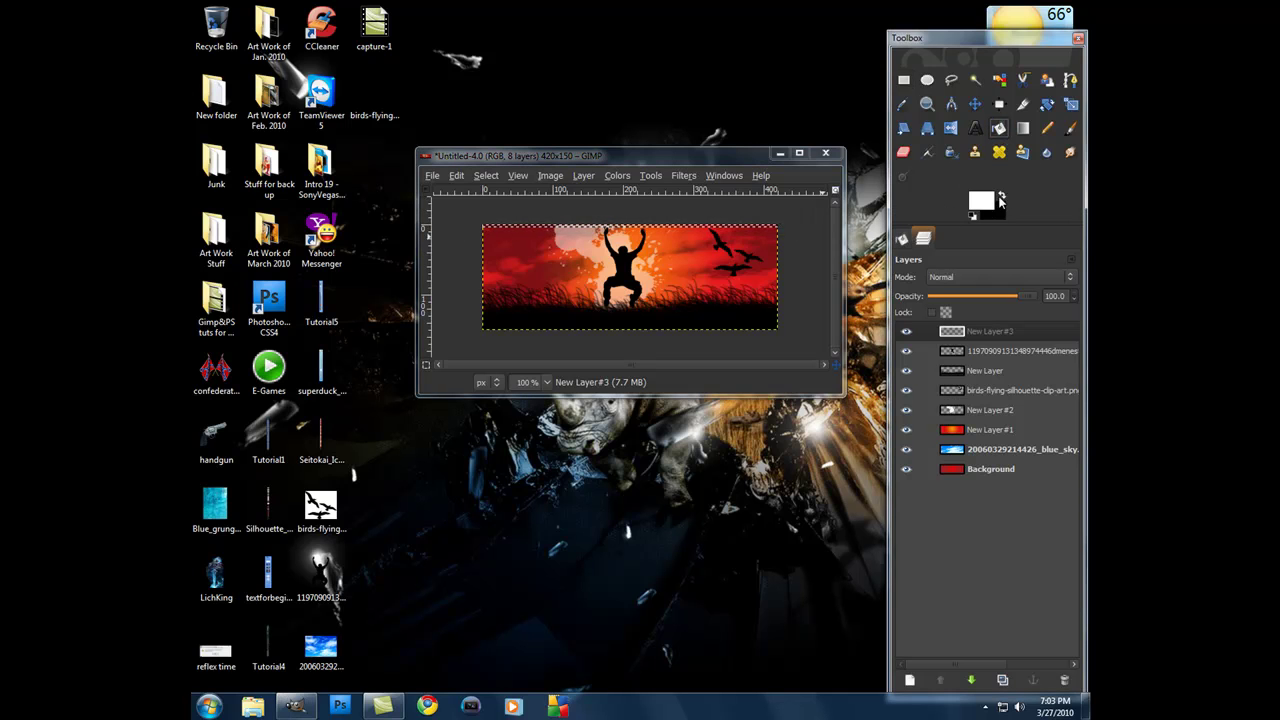
click(1002, 197)
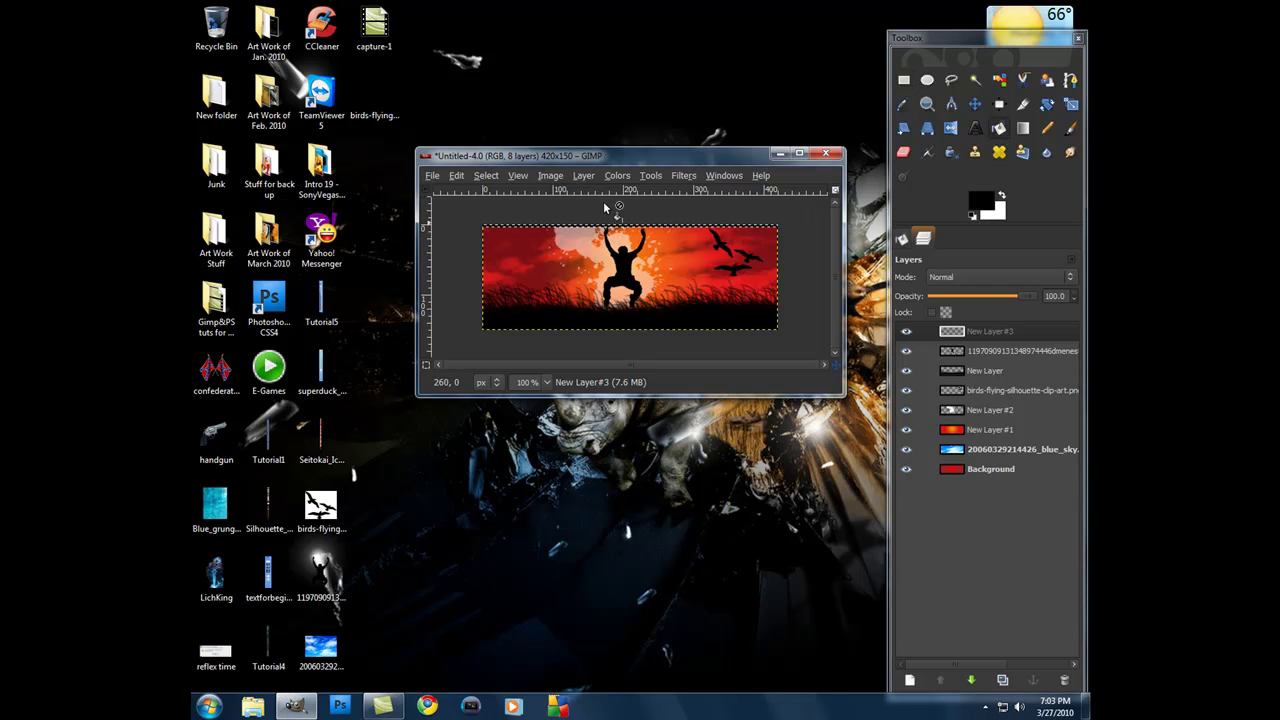
click(486, 175)
click(498, 210)
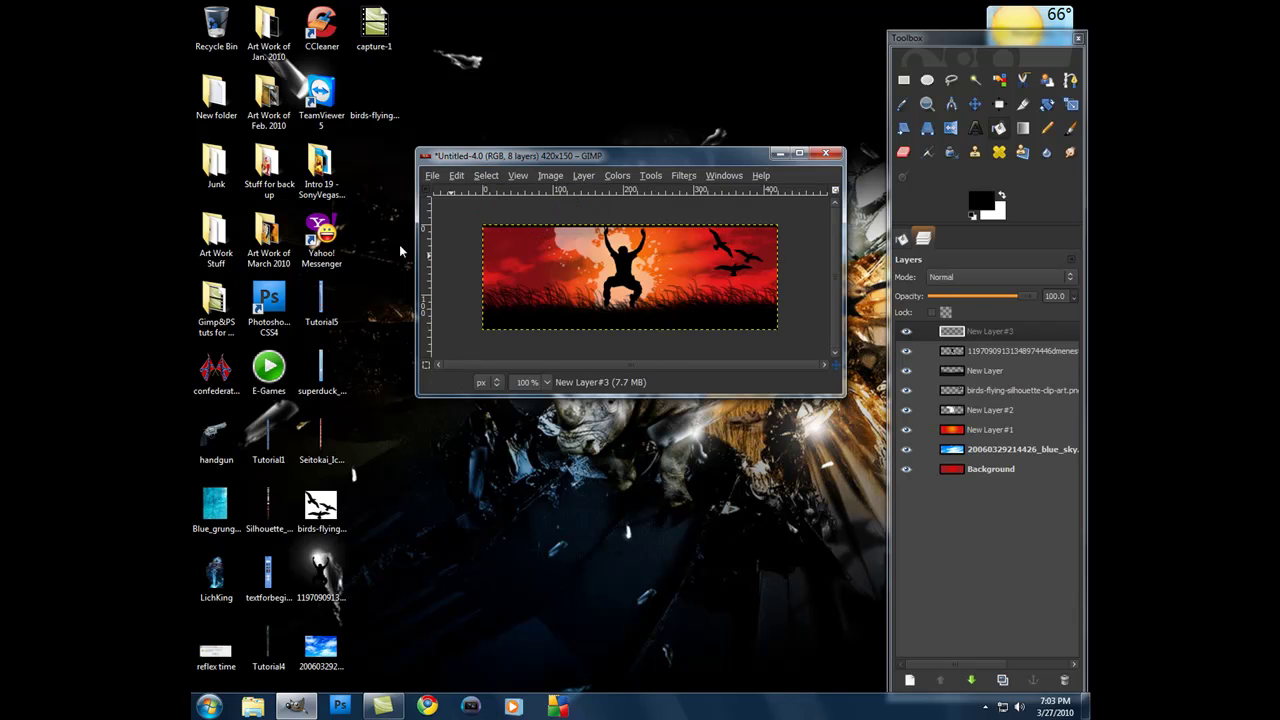
Show Bucket Fill options (FG color fill, Fill similar colors) and move the image window higher
click(904, 240)
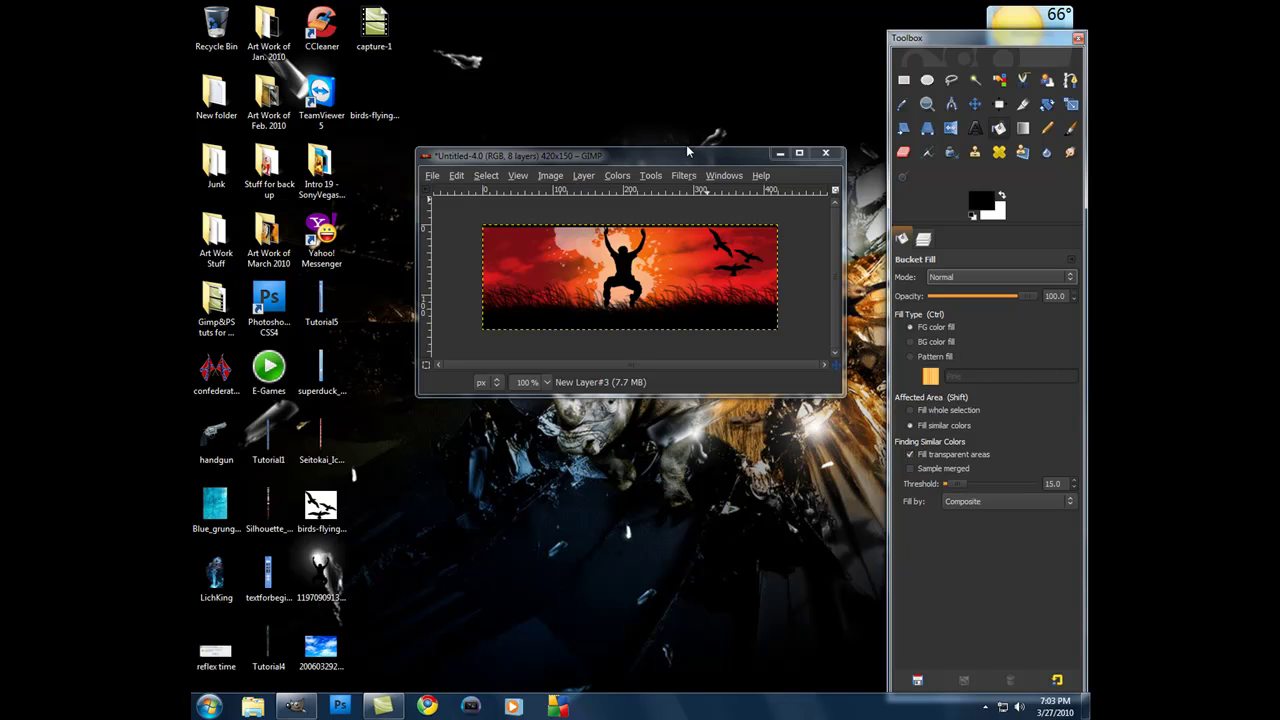
drag(686, 150, 686, 121)
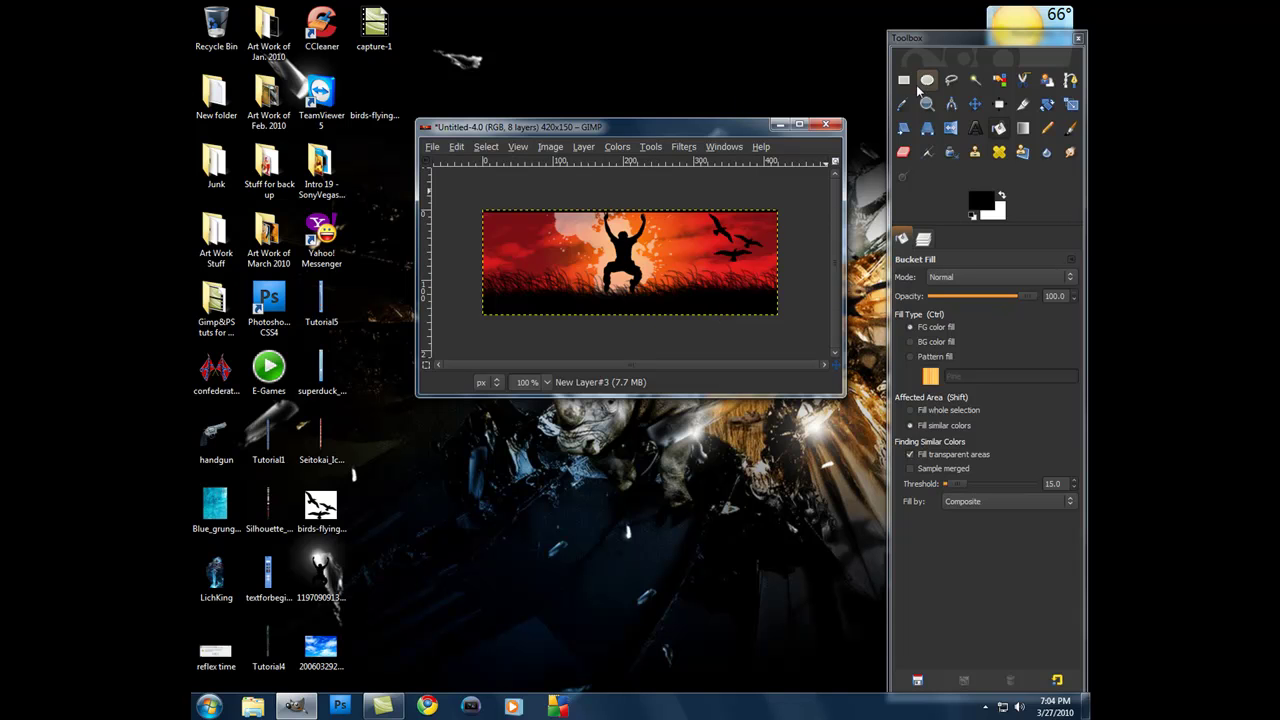
Bring the layer list back and make New Layer#2 (opacity 53.1) the active layer
click(923, 238)
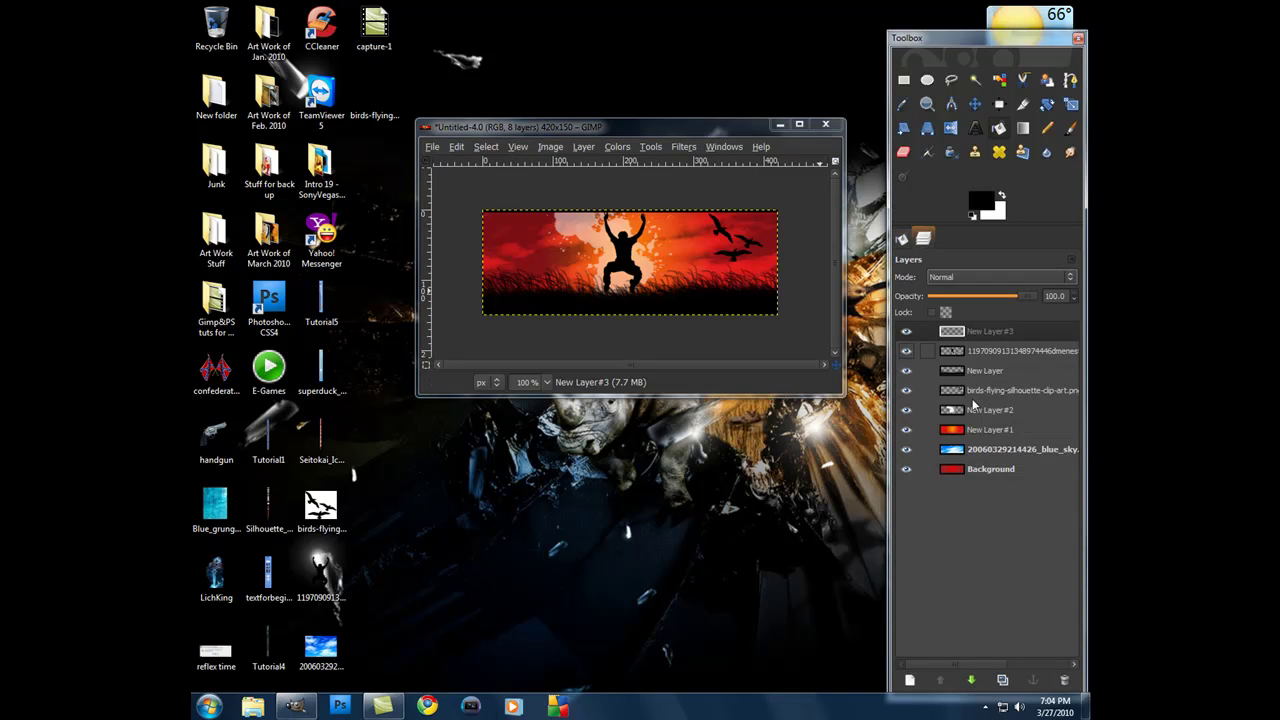
click(955, 452)
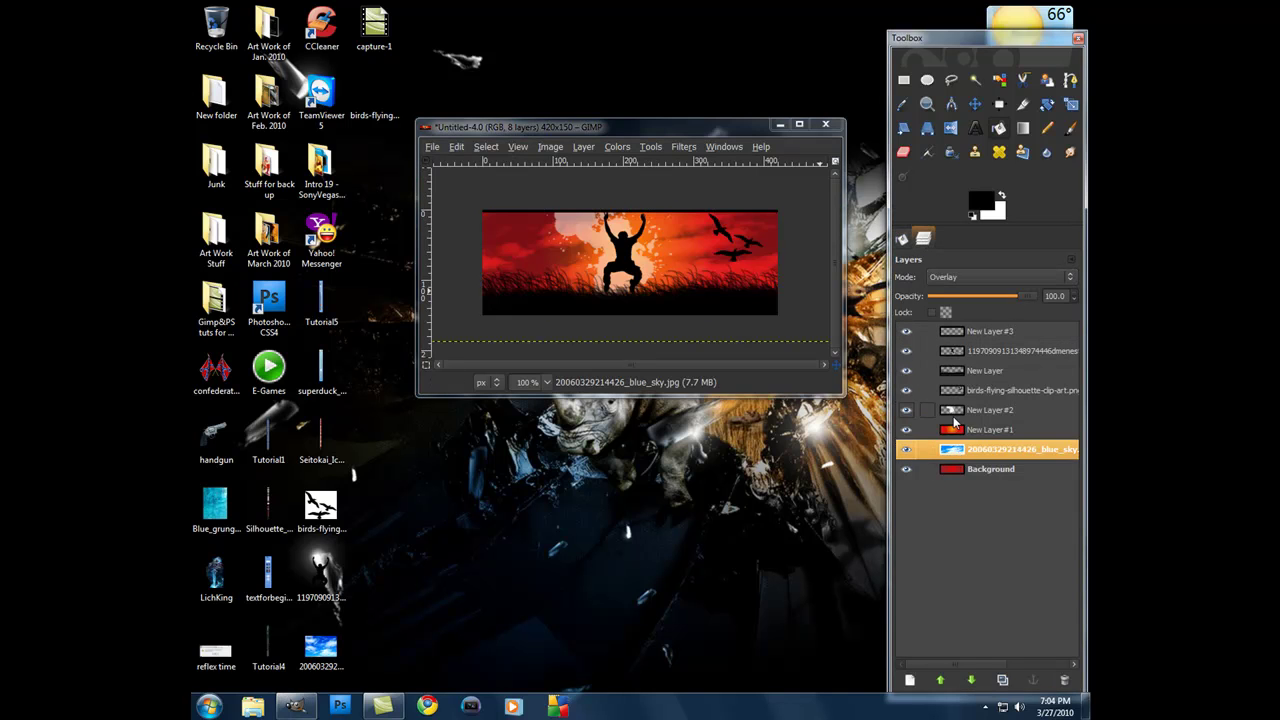
click(953, 416)
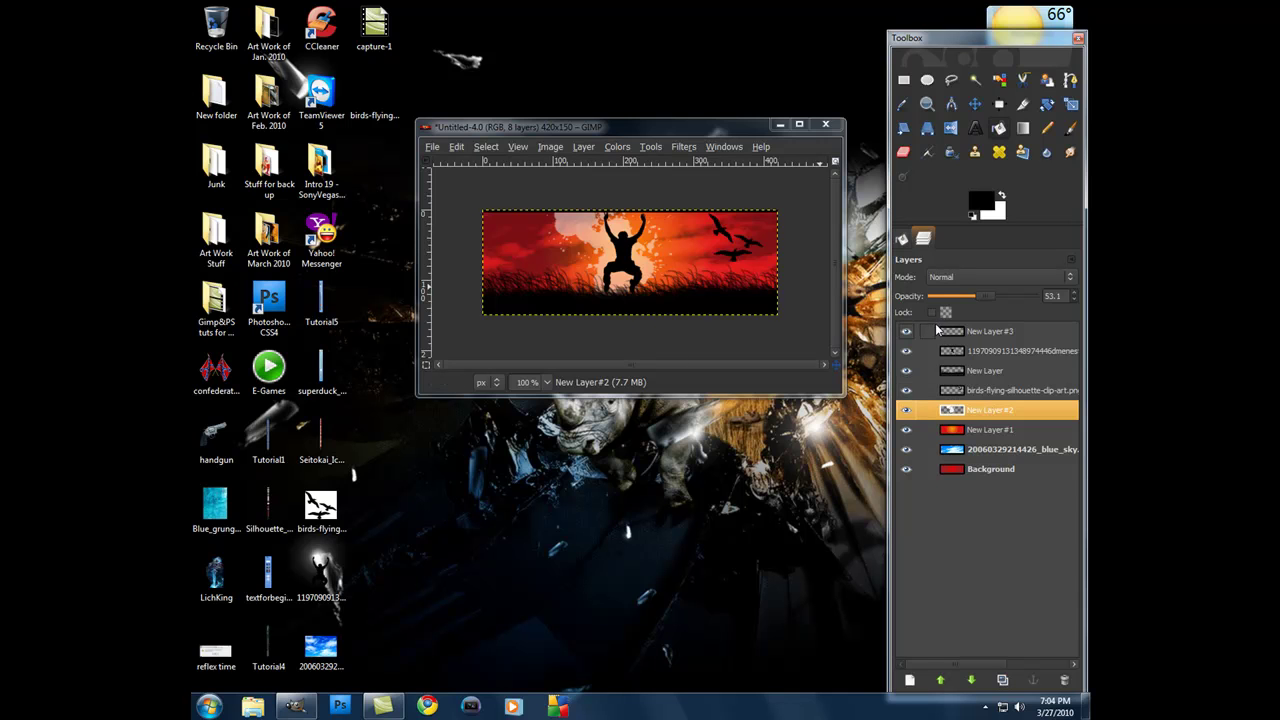
Check the tool settings, return to the layer list, then bring up the screen recorder controls
click(904, 240)
click(923, 240)
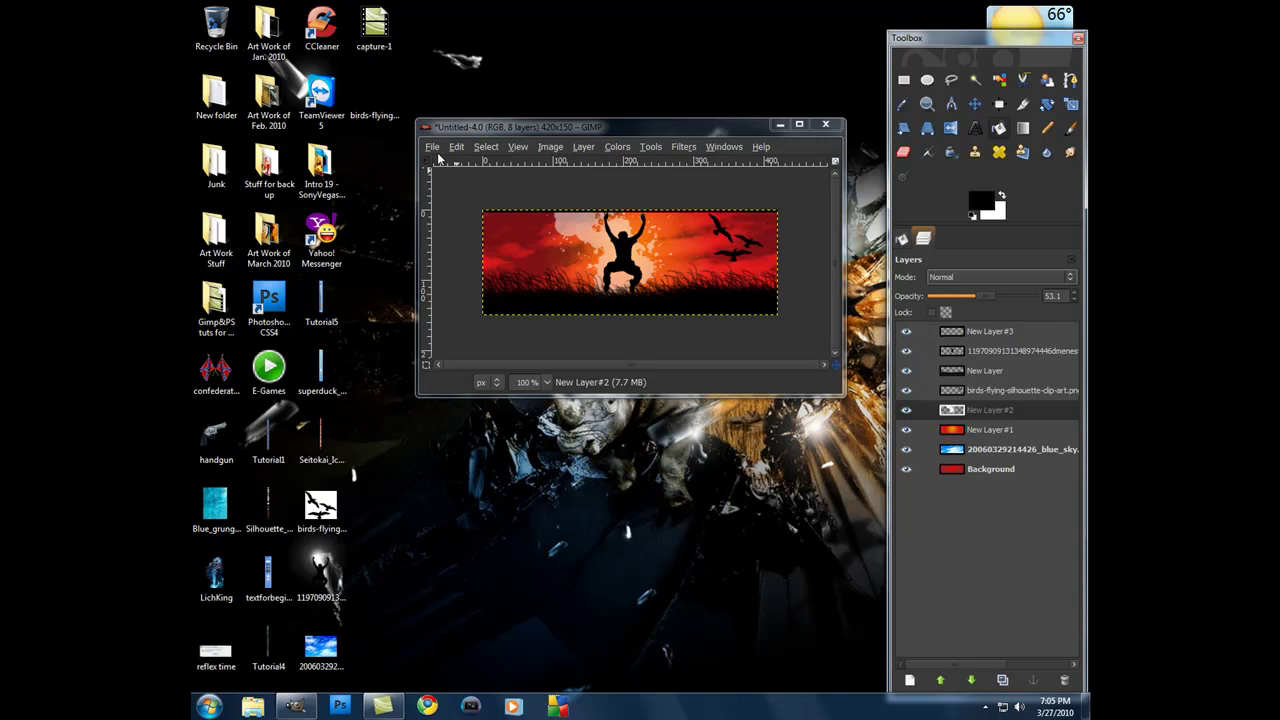
click(984, 707)
click(988, 637)
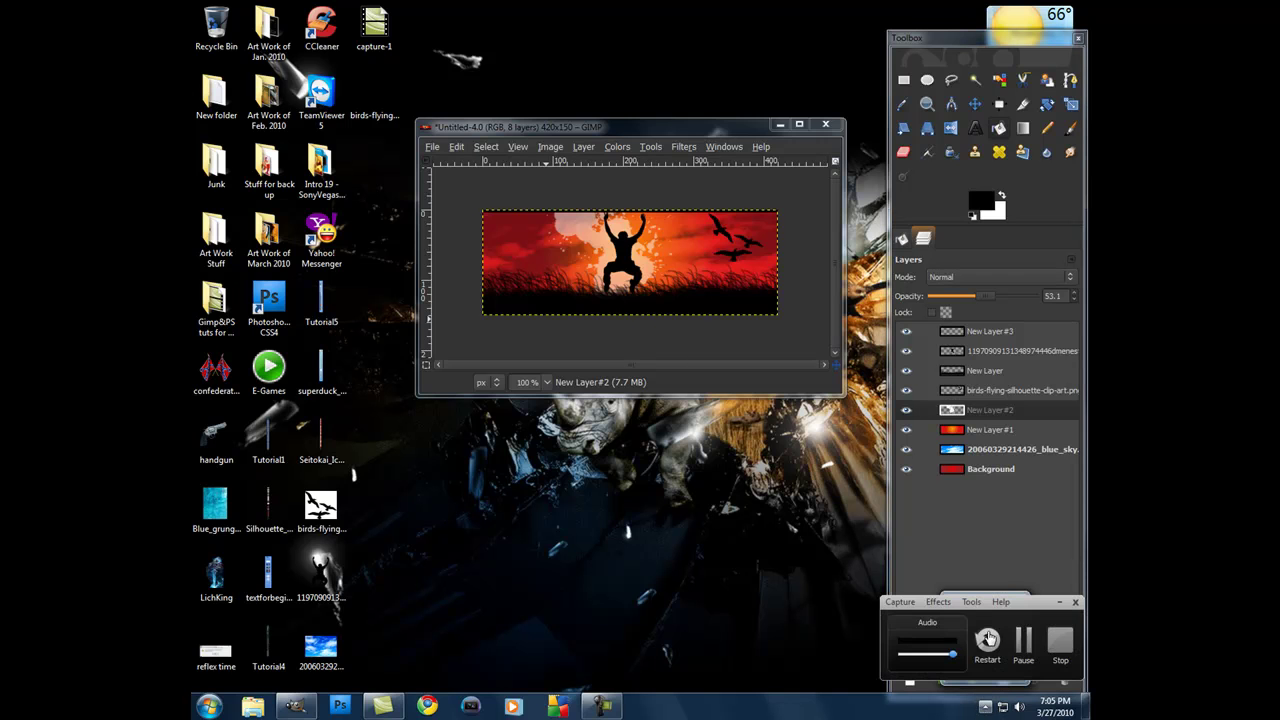